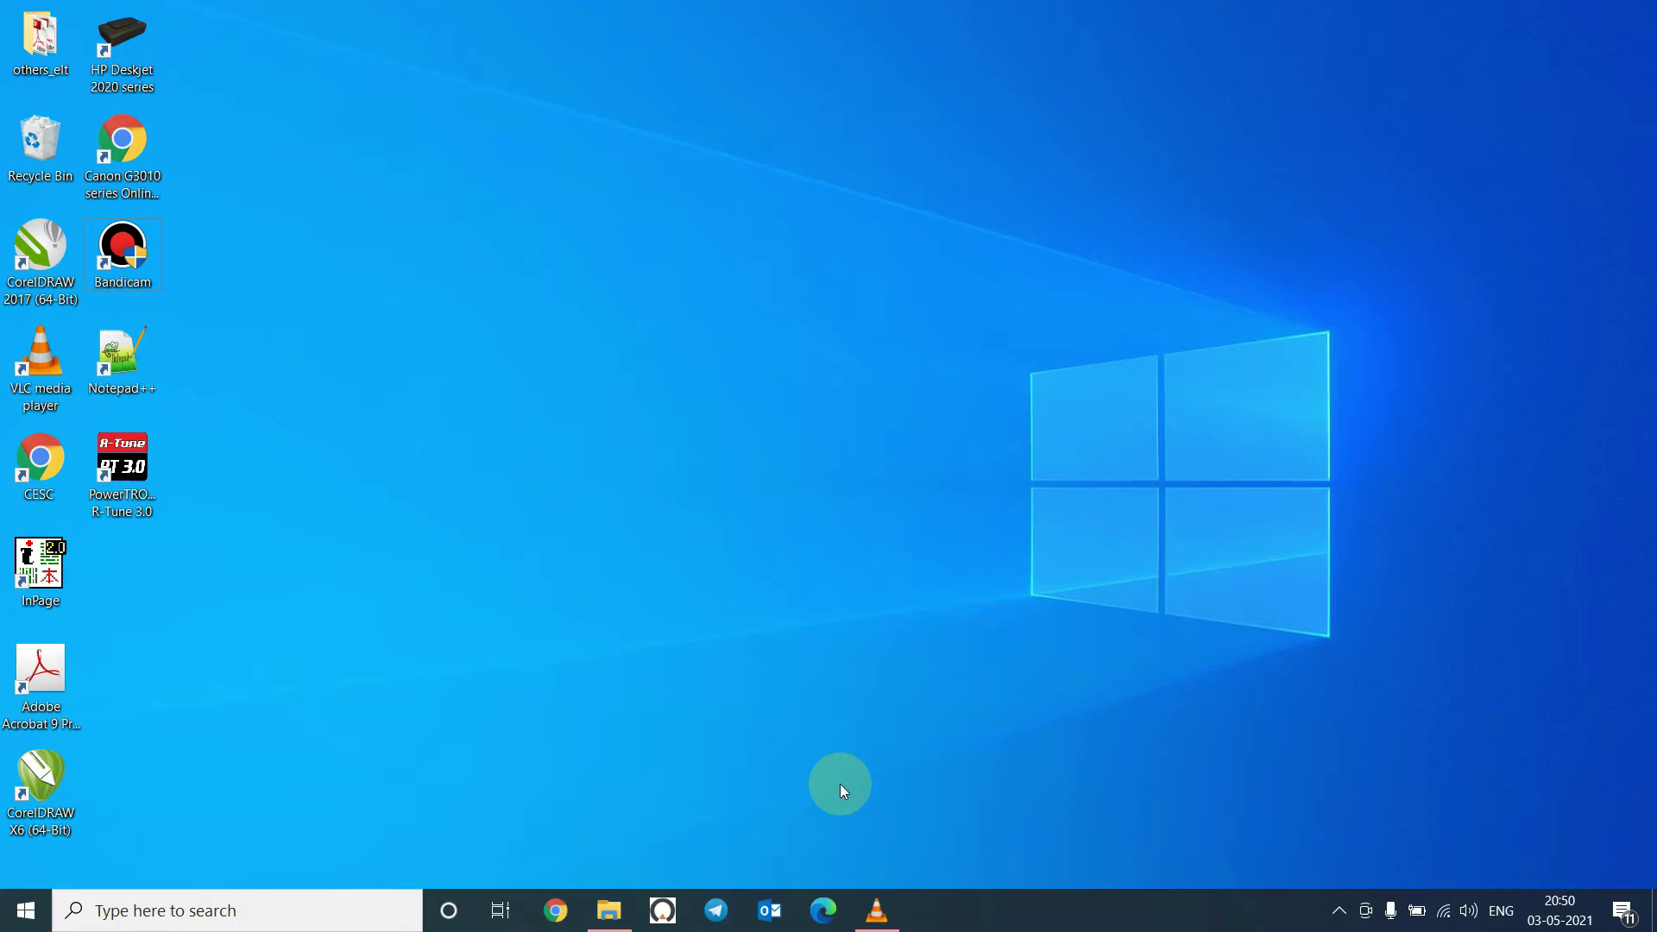
Play halftone.mp4 in VLC, skim forward through it, and pause at 01:20.
click(883, 924)
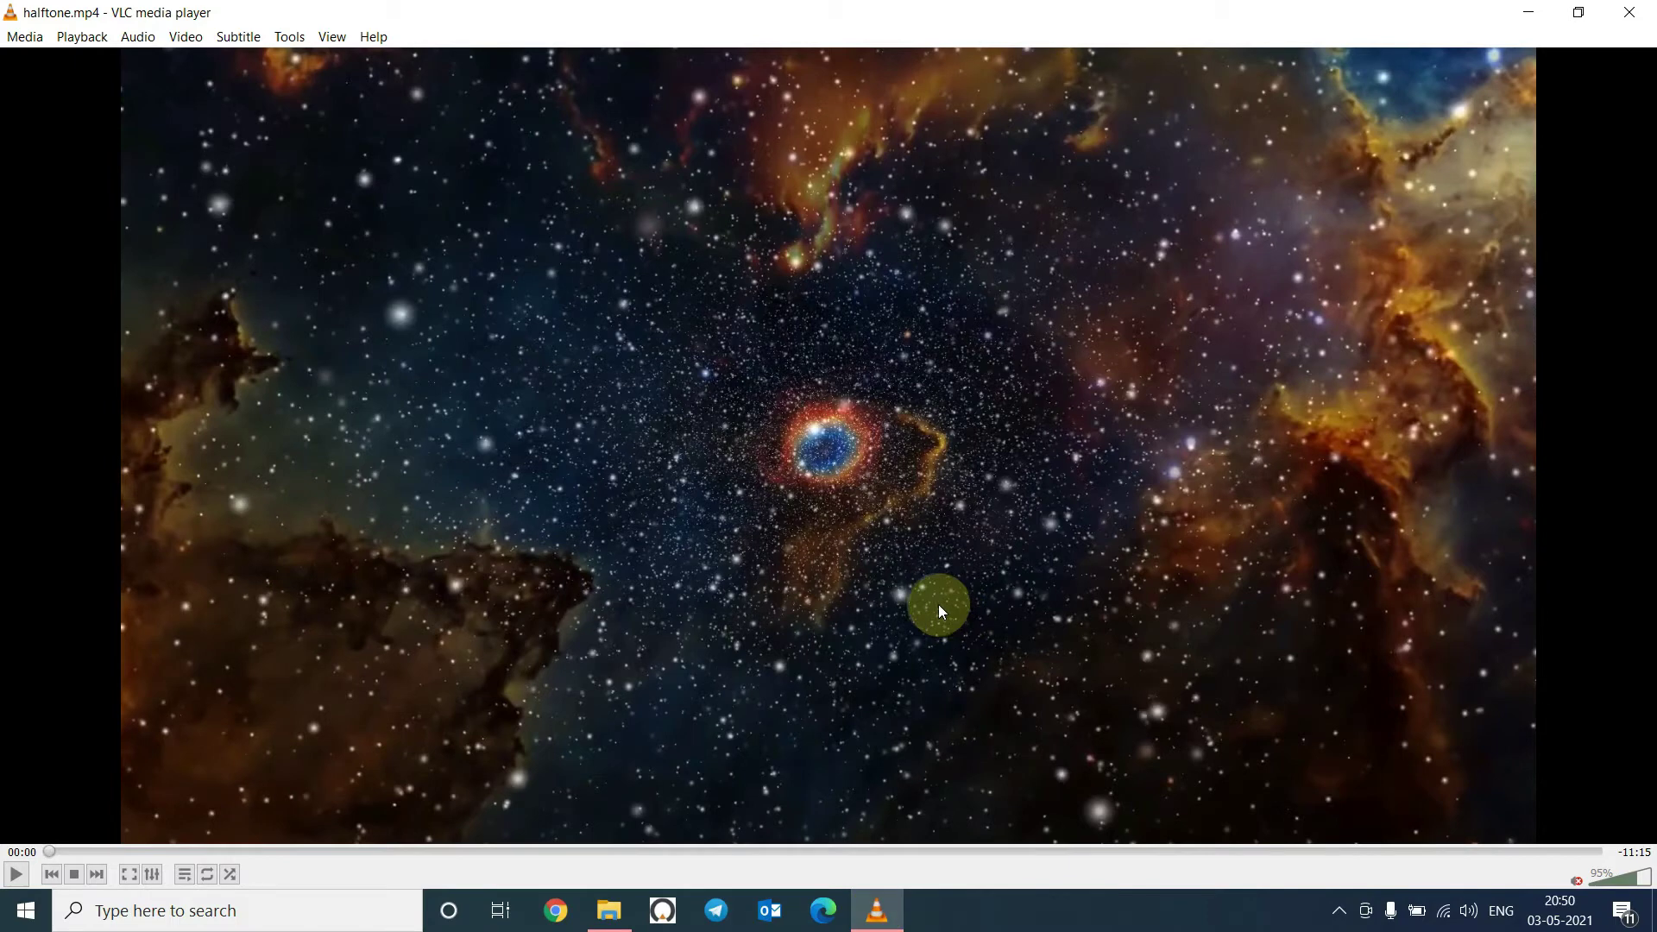
click(521, 443)
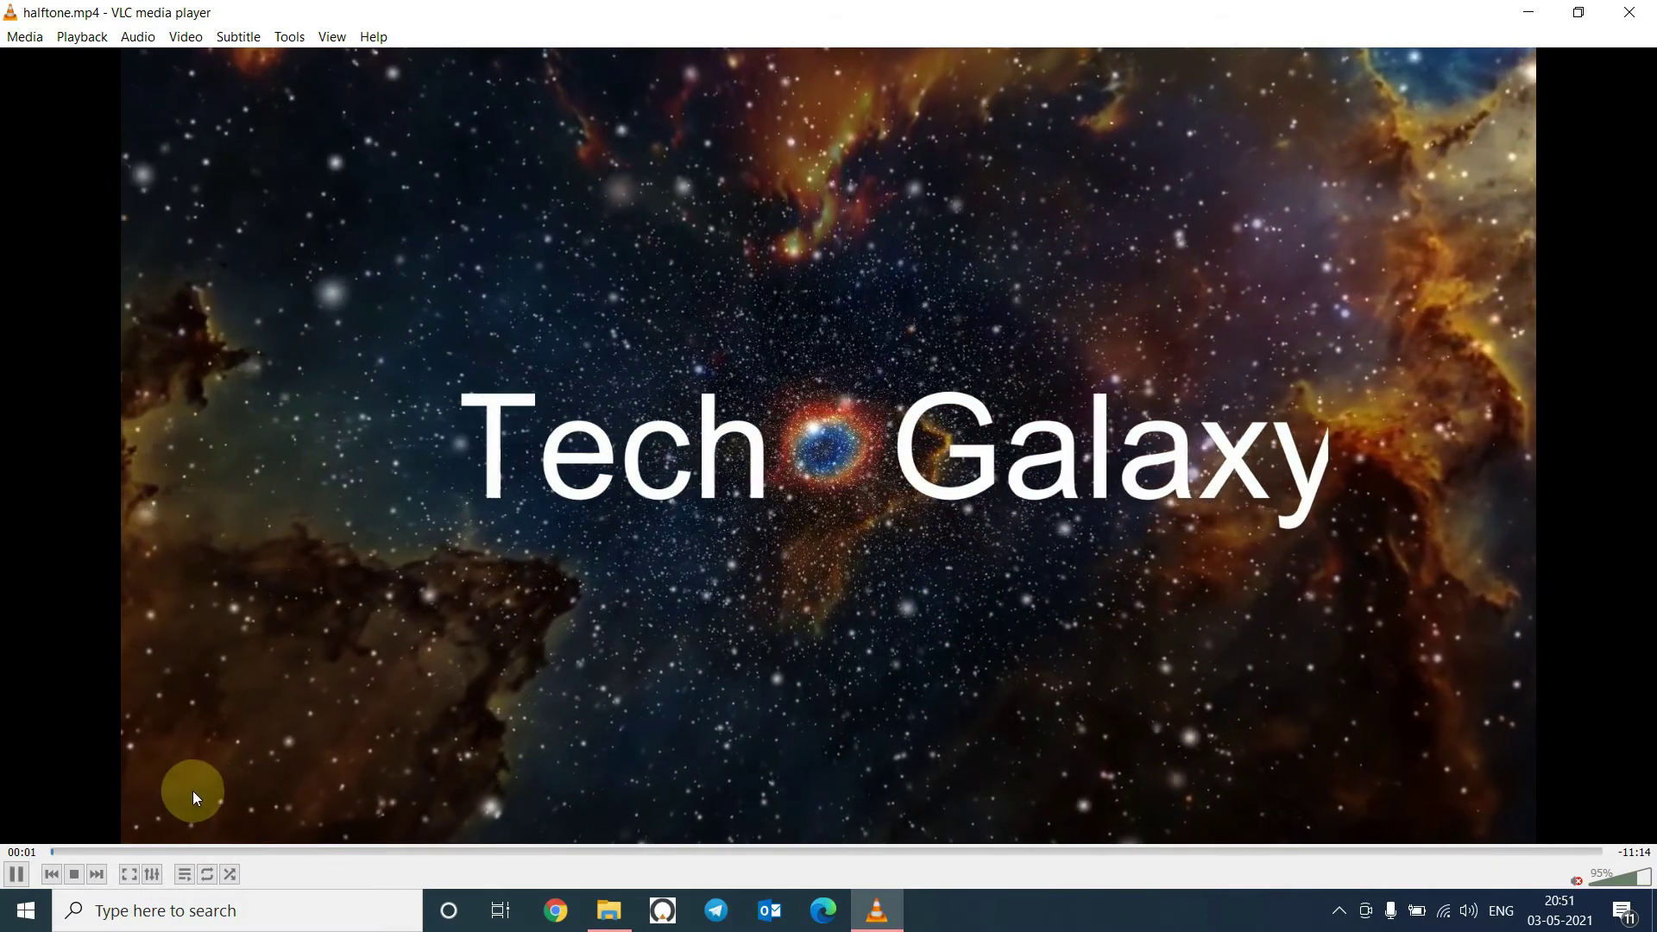
click(145, 851)
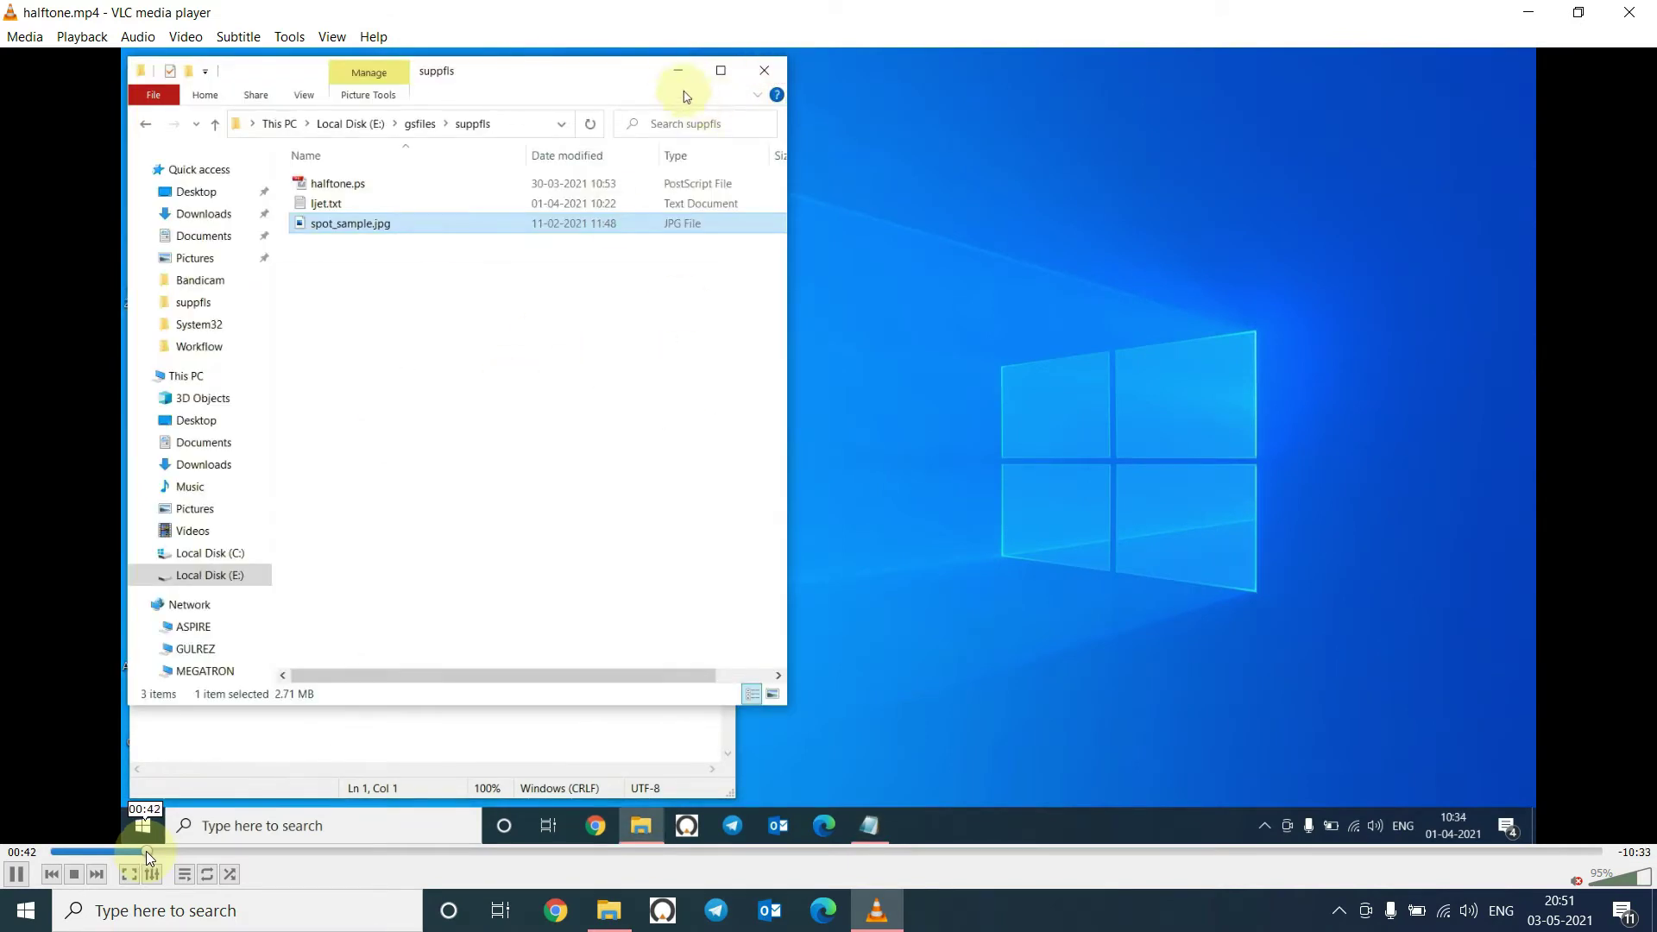
drag(146, 851, 215, 851)
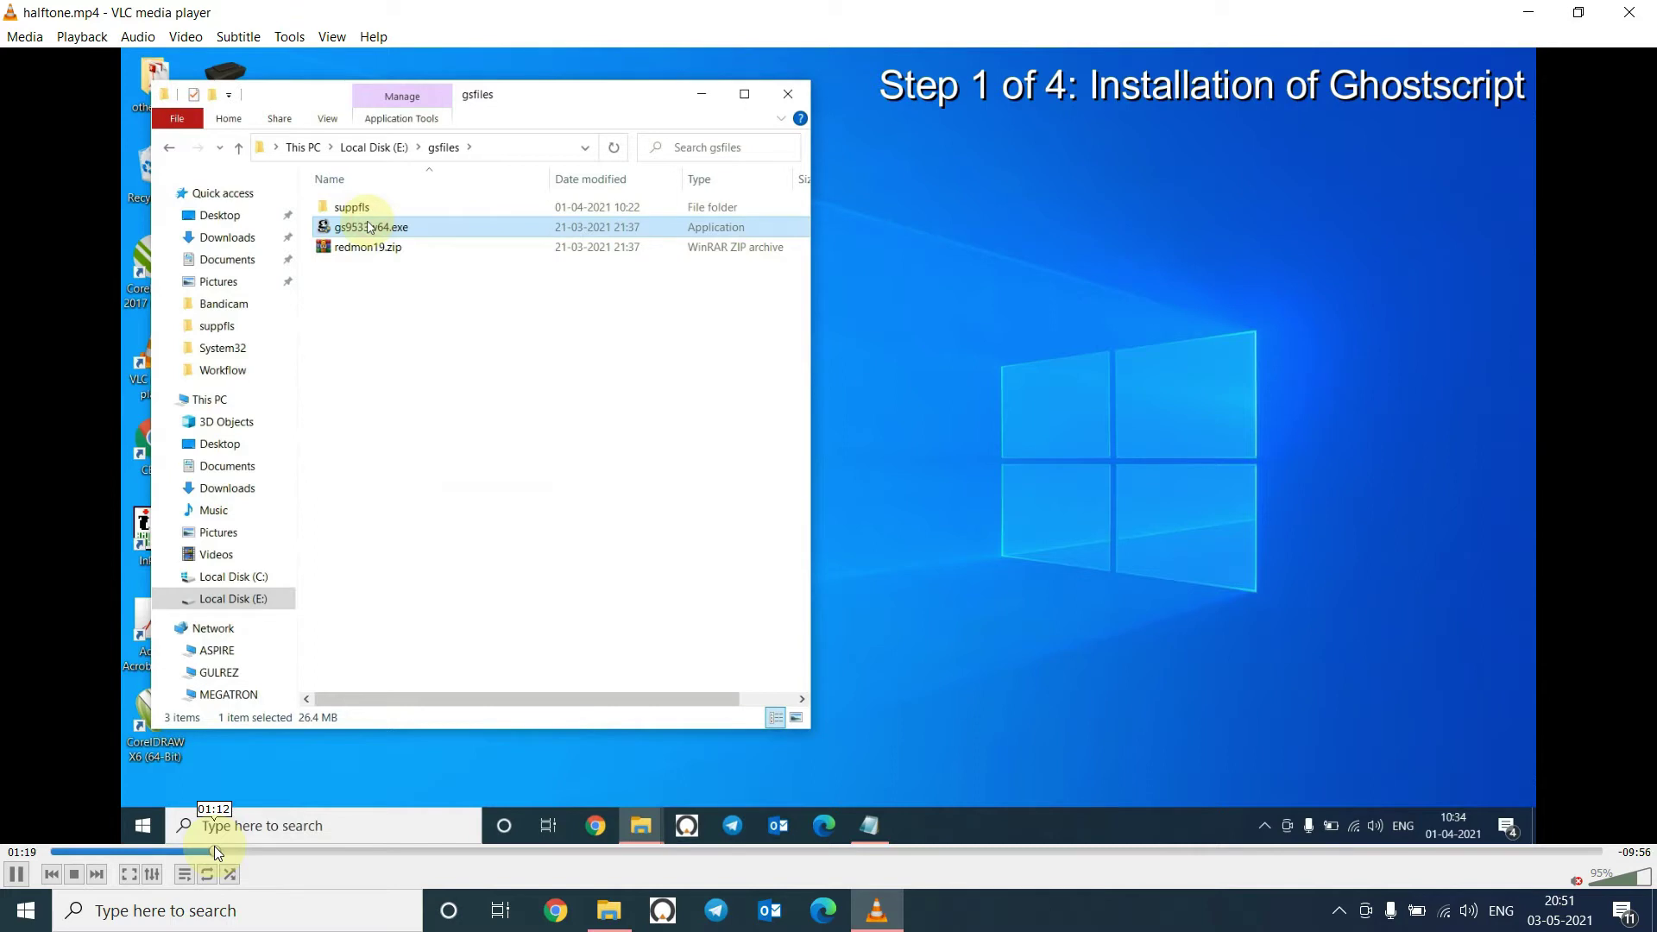
key(space)
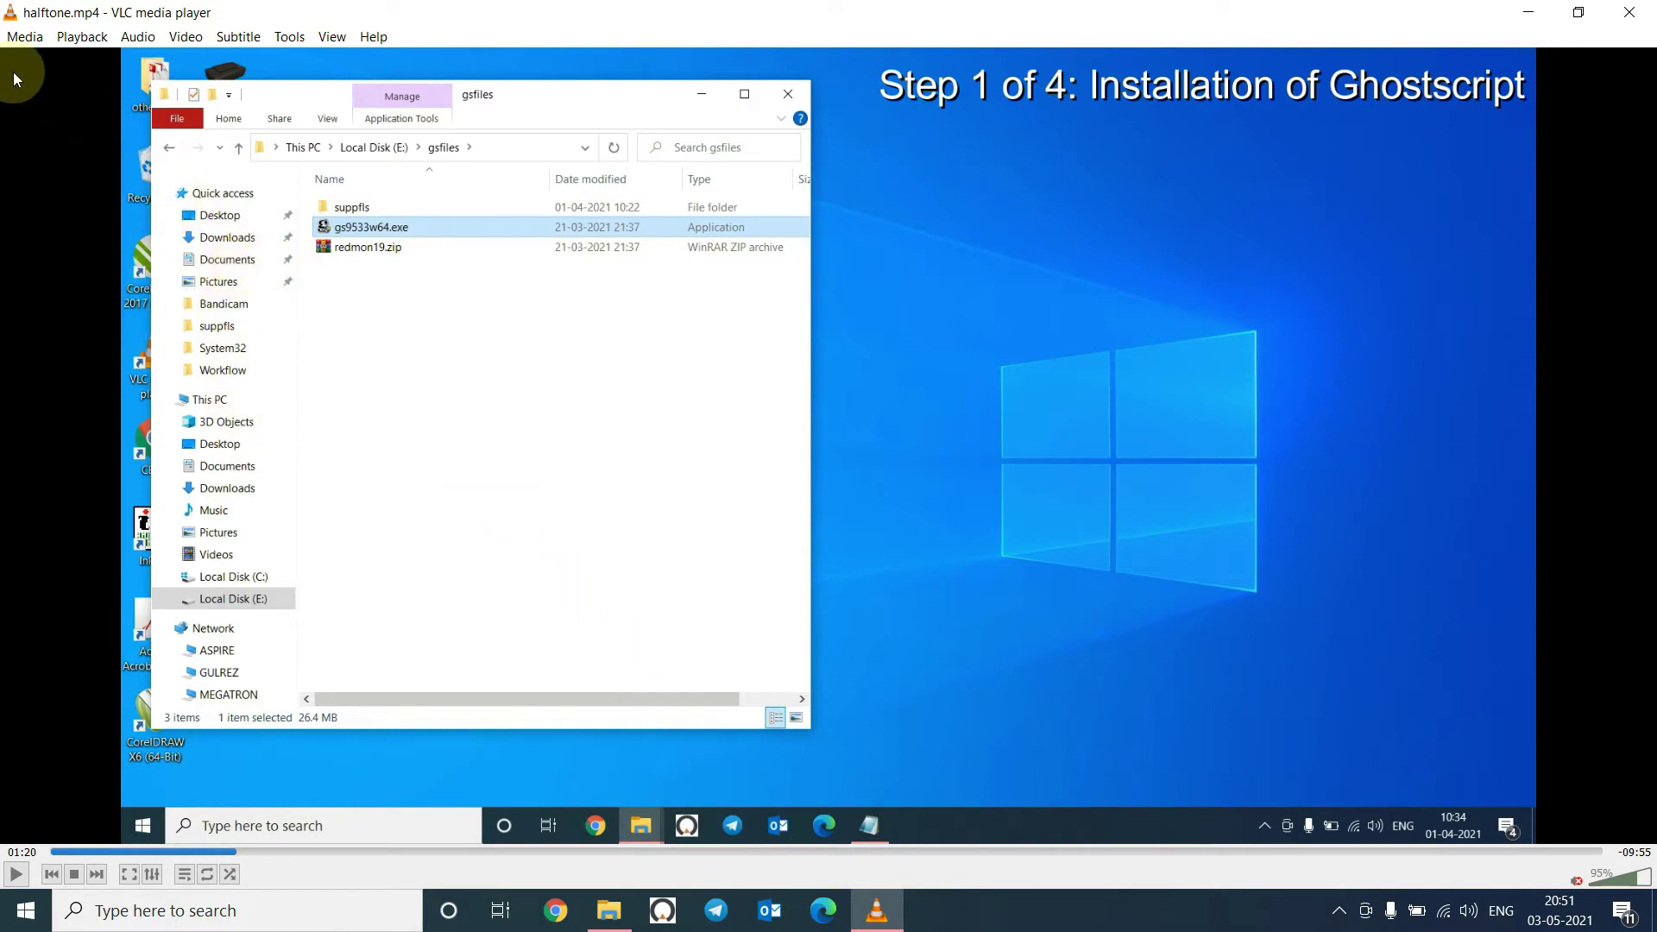
Point VLC's Save Playlist dialog at E:\mytuts and enter censored.m3u as the file name.
click(26, 41)
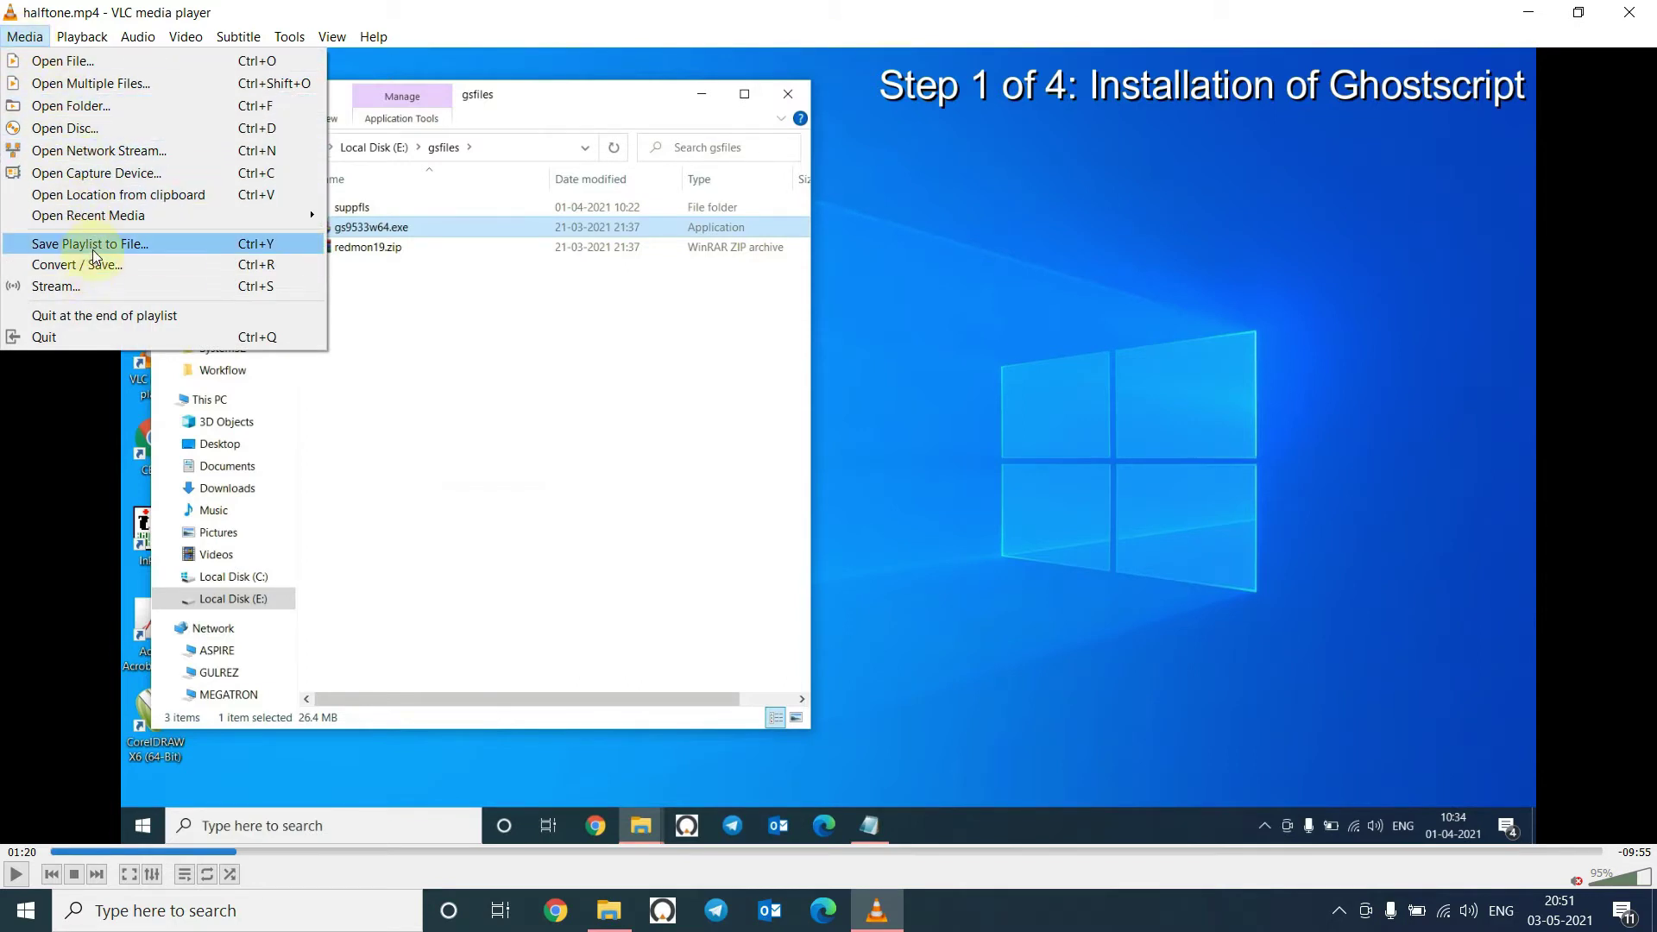
click(91, 250)
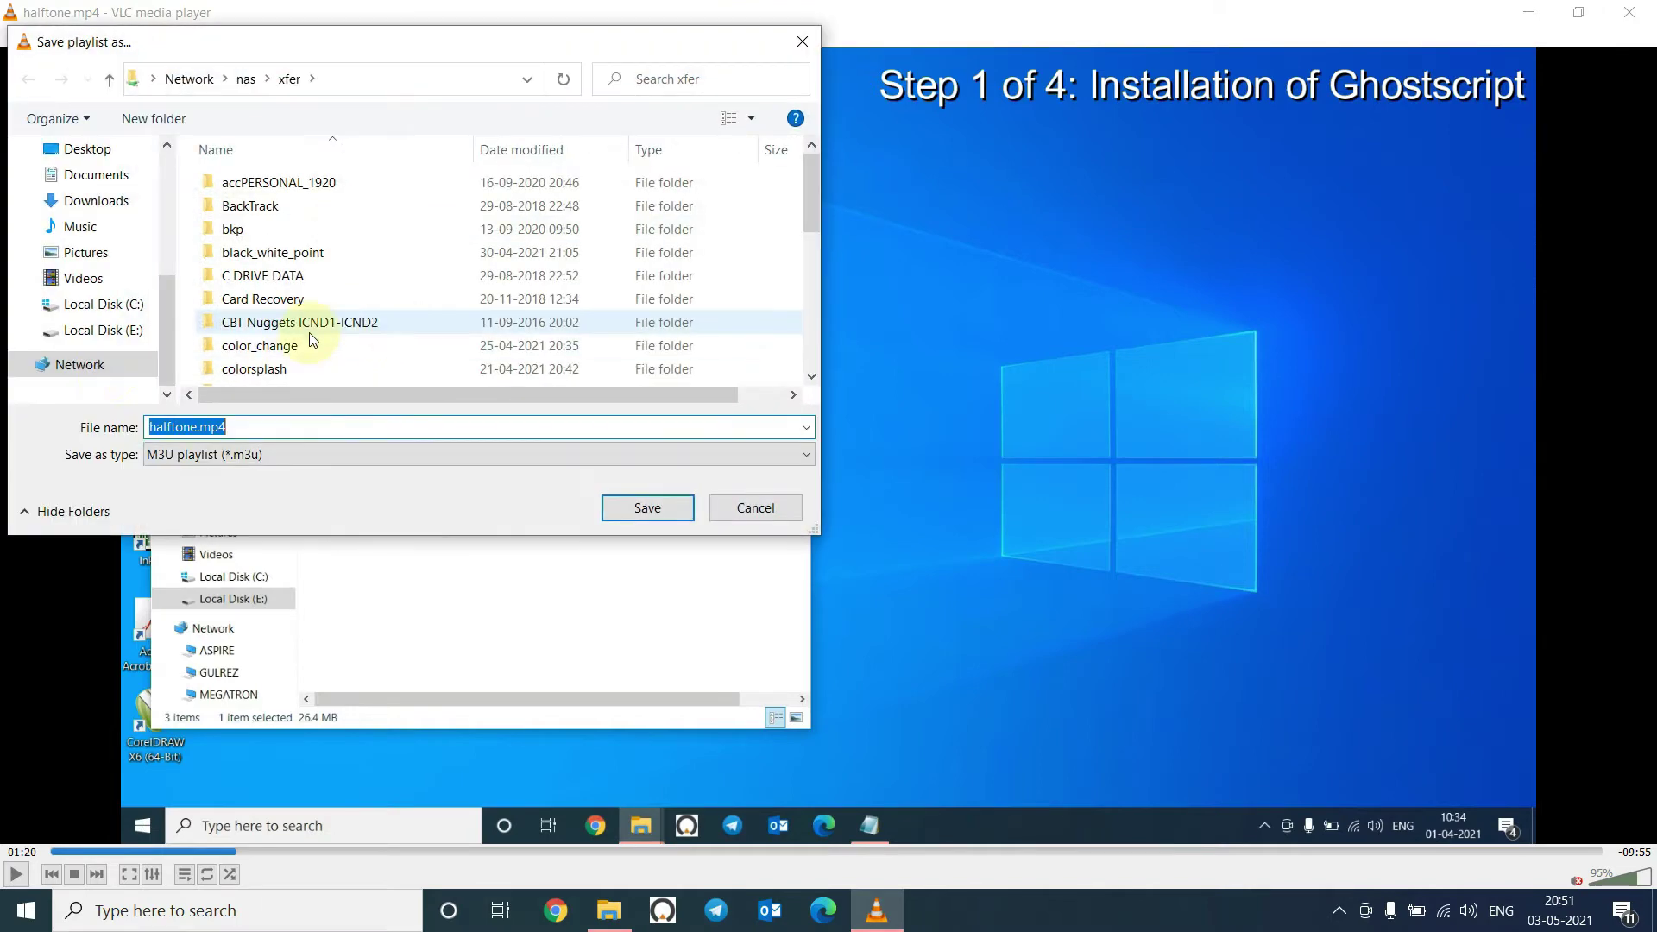
click(129, 330)
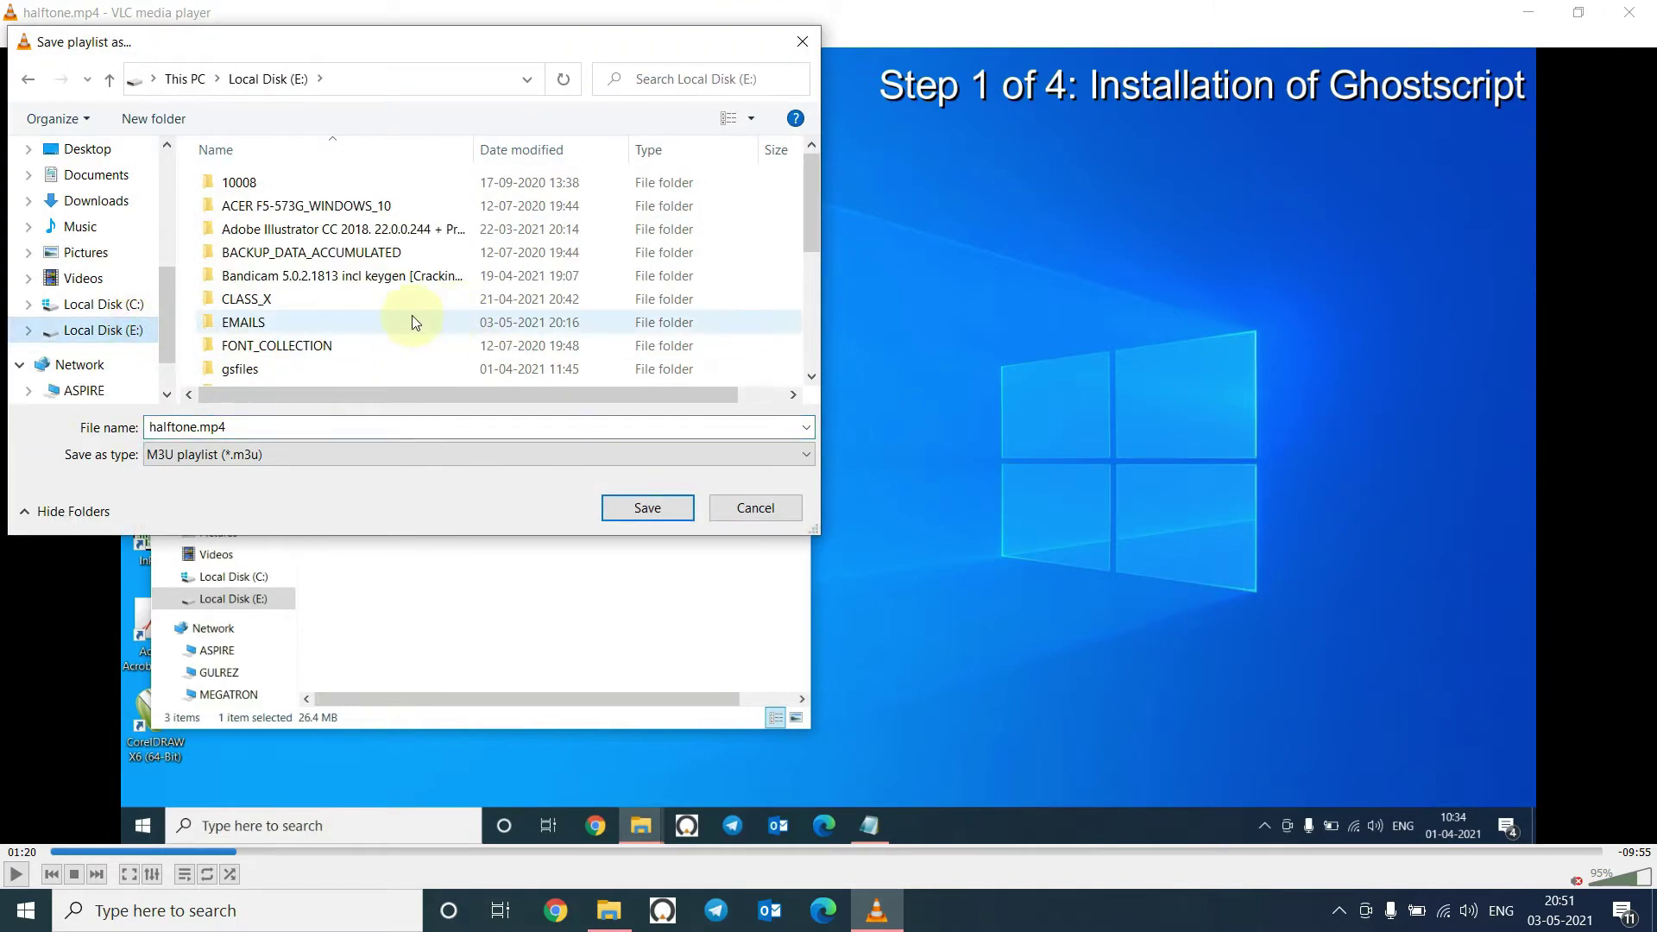
scroll(412, 314, down, 1)
scroll(412, 316, down, 1)
double_click(237, 327)
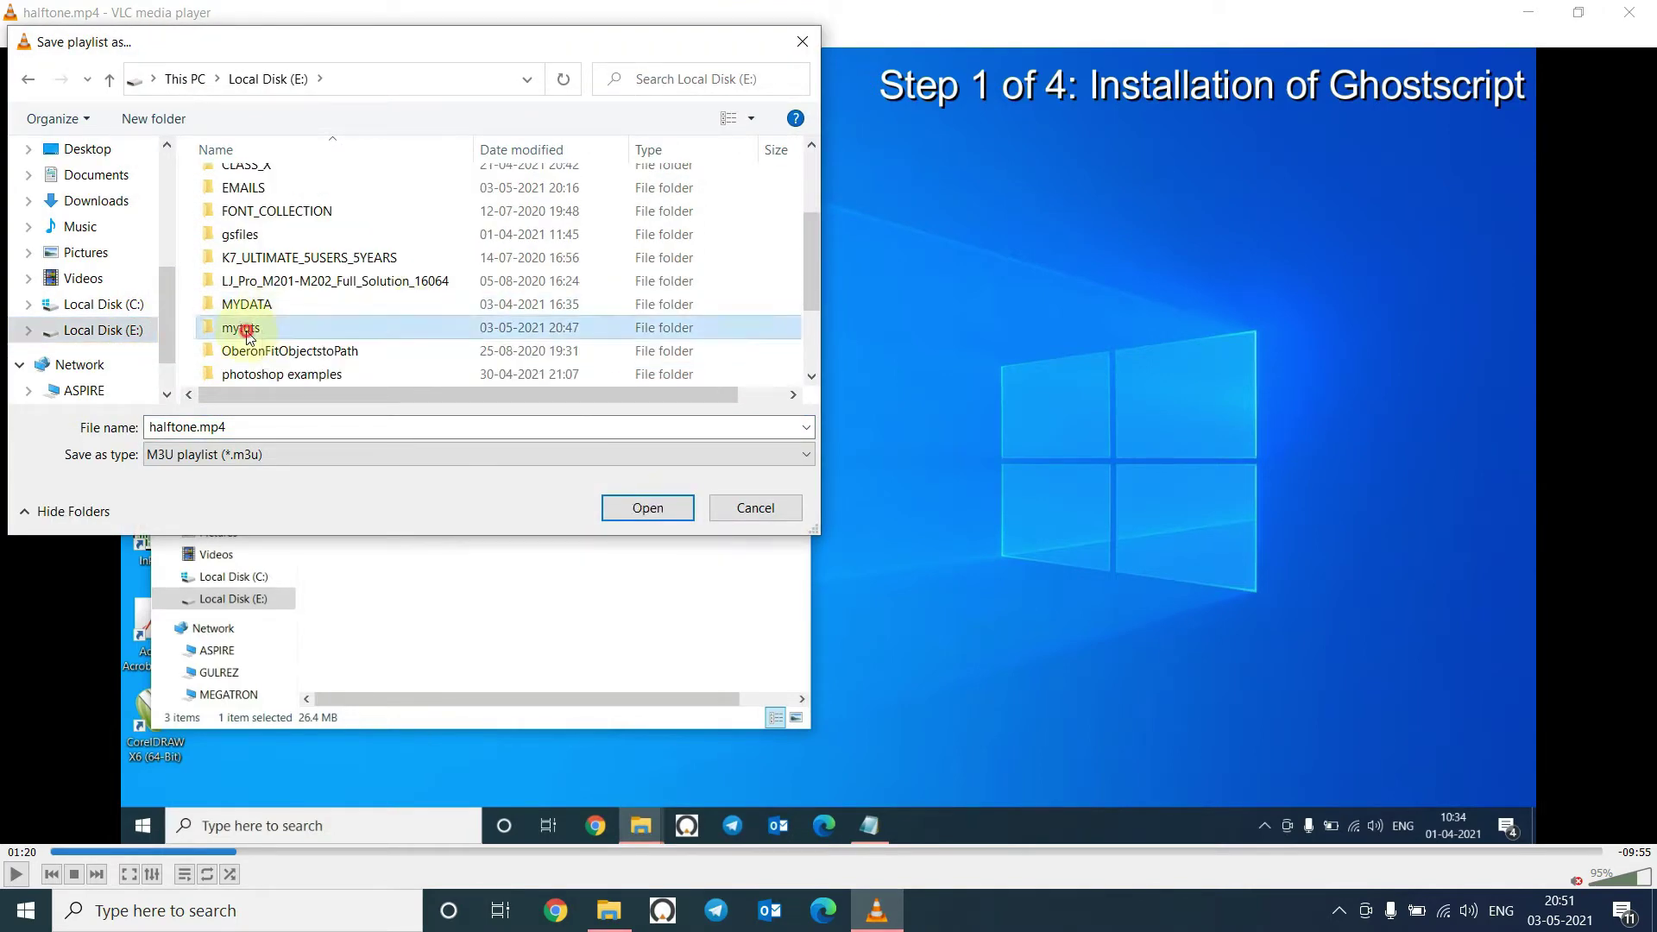
double_click(281, 423)
text(ce)
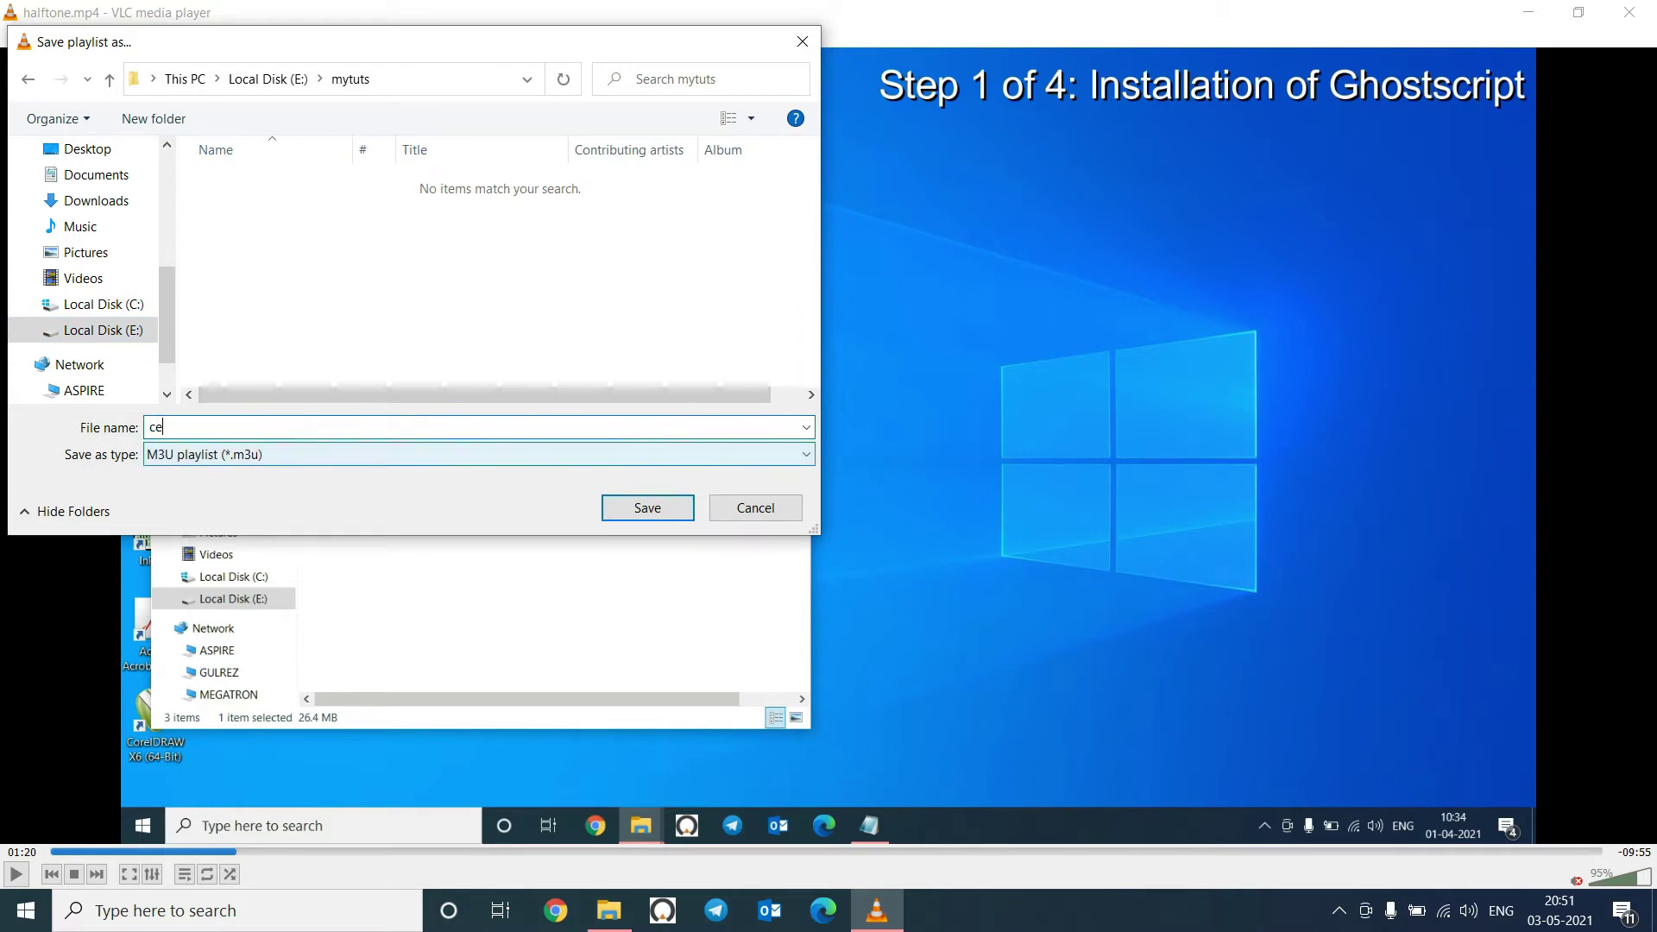
text(nsored)
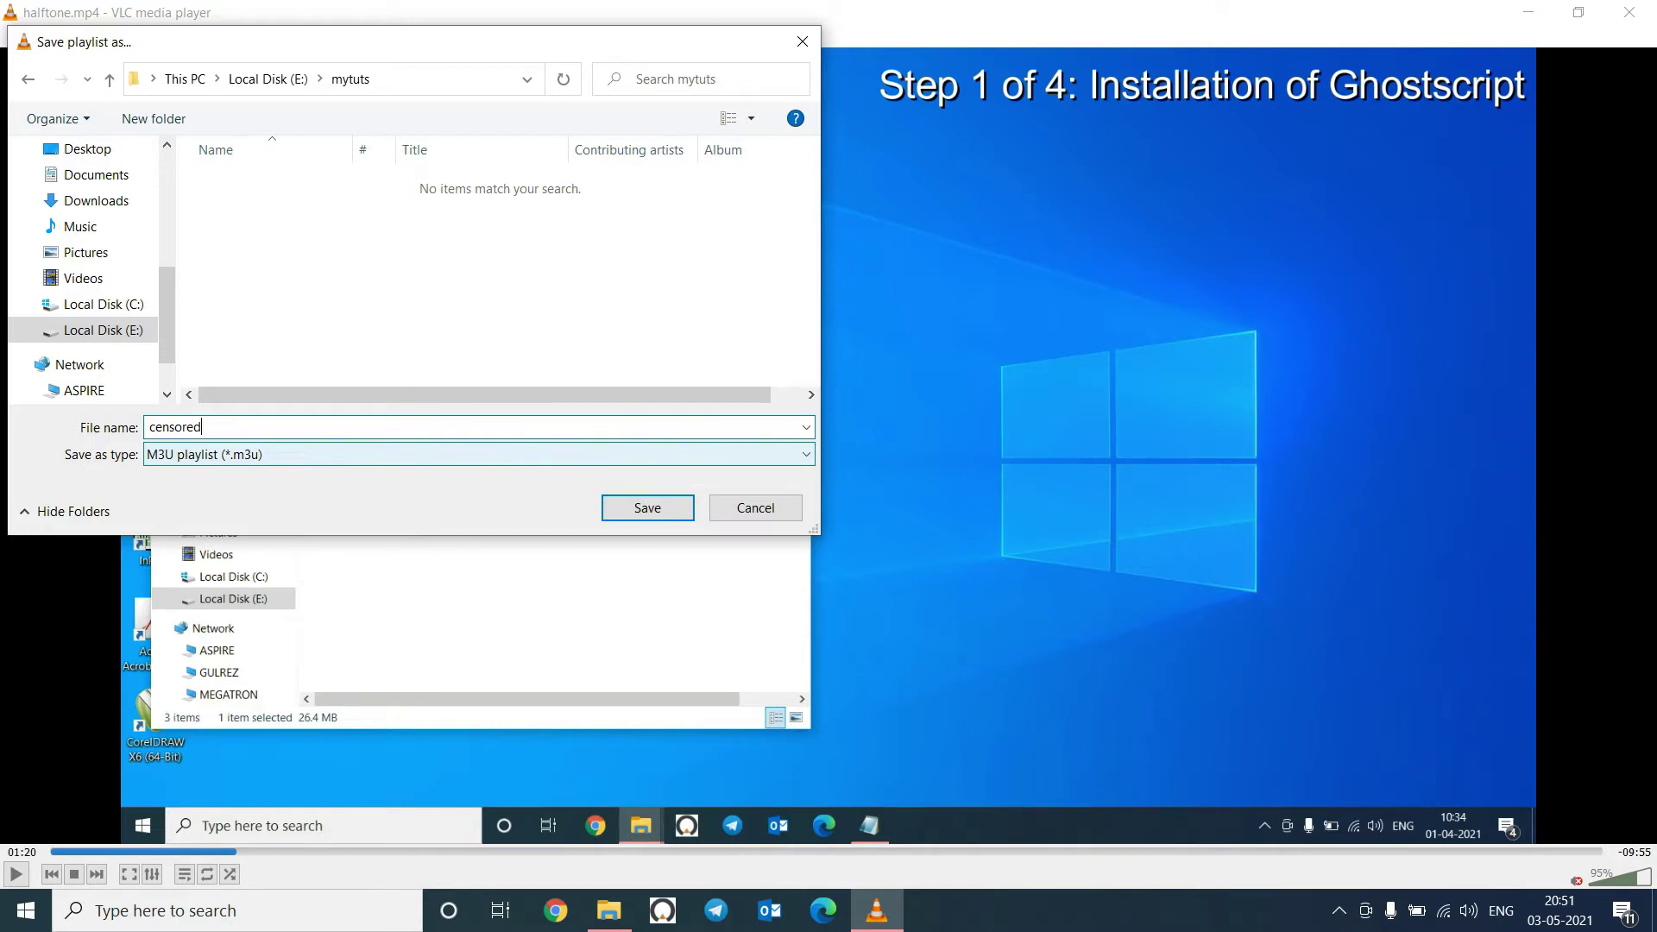
text(.m3u)
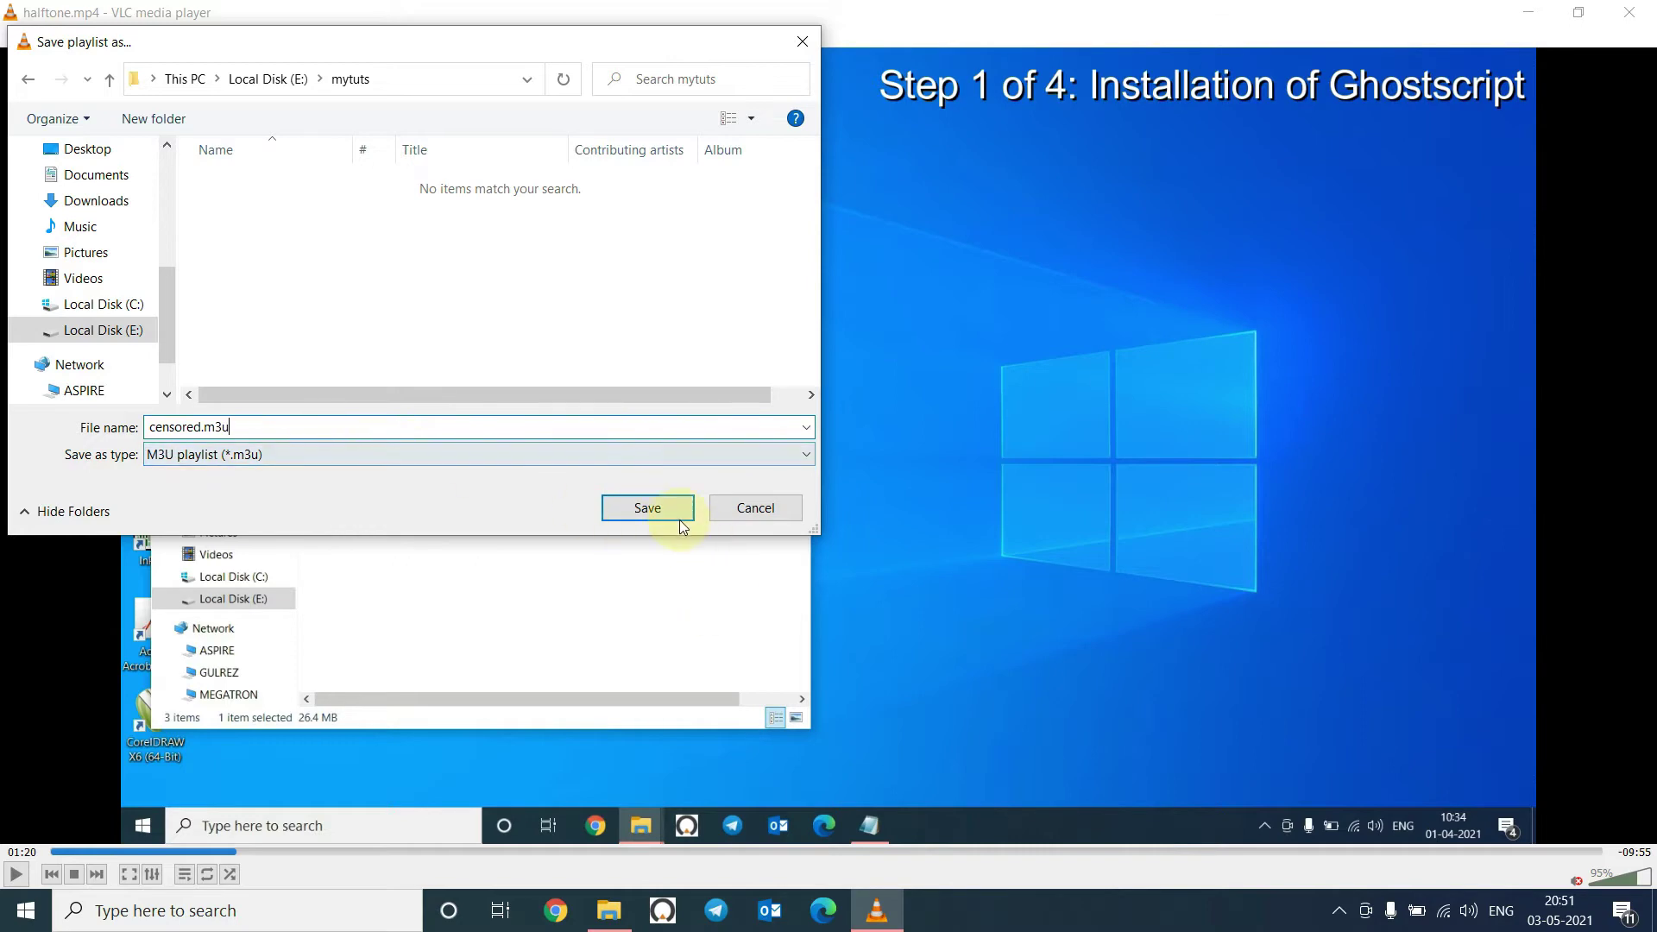
Save the playlist as censored.m3u, then open it from the mytuts folder in Notepad++.
click(648, 509)
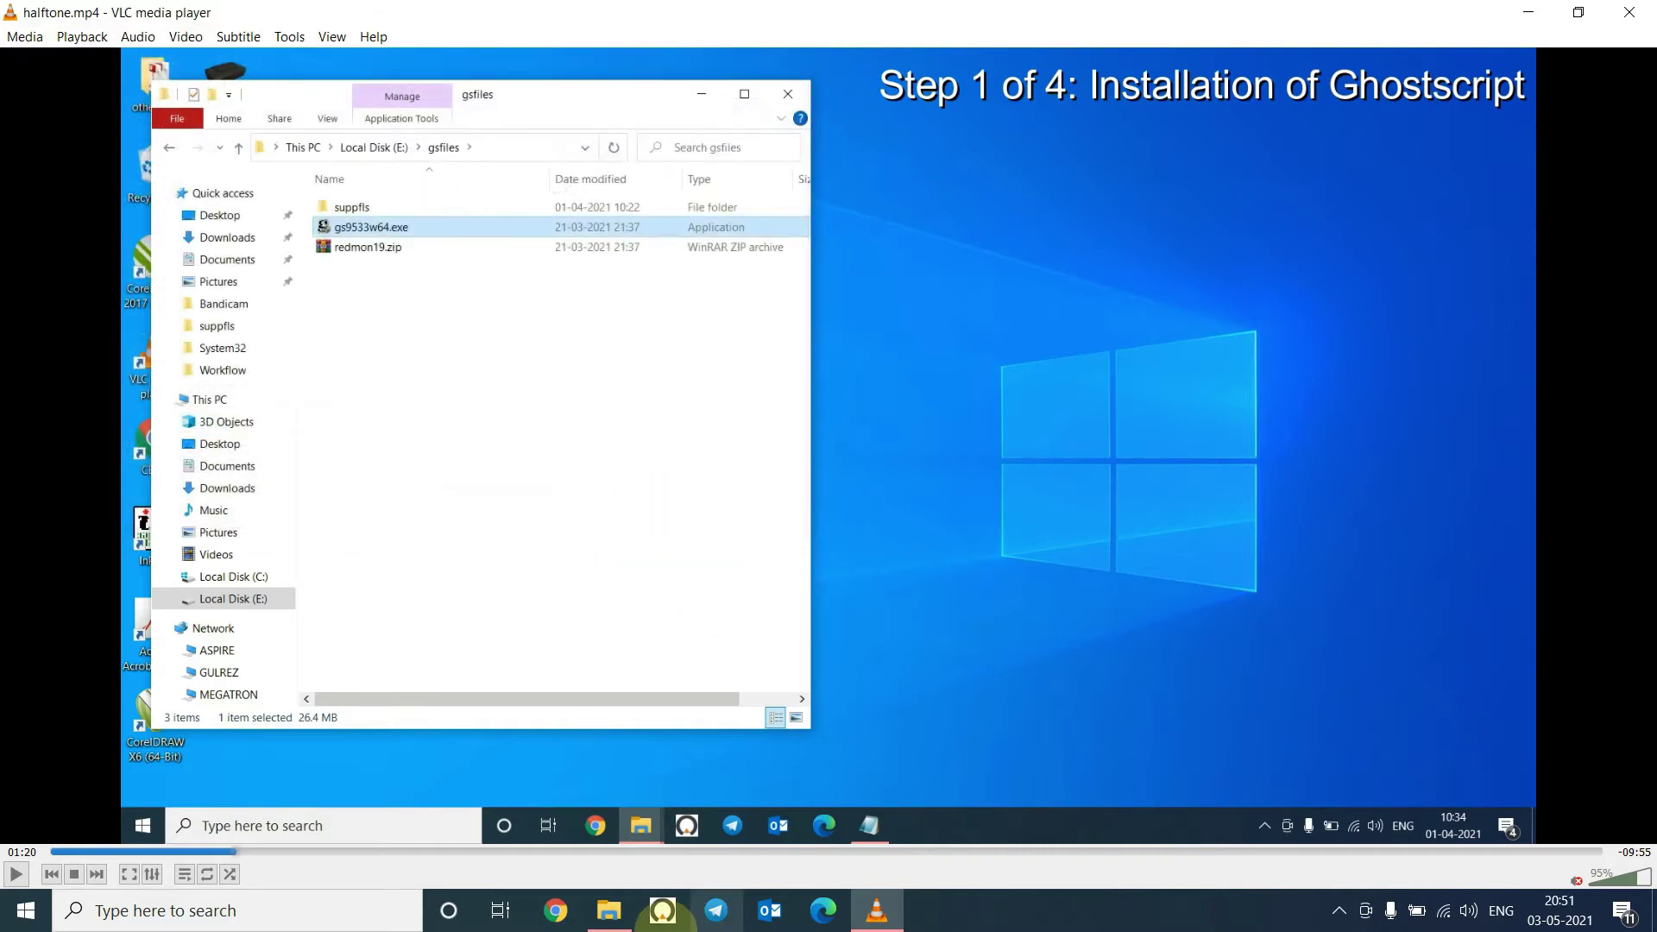
click(616, 922)
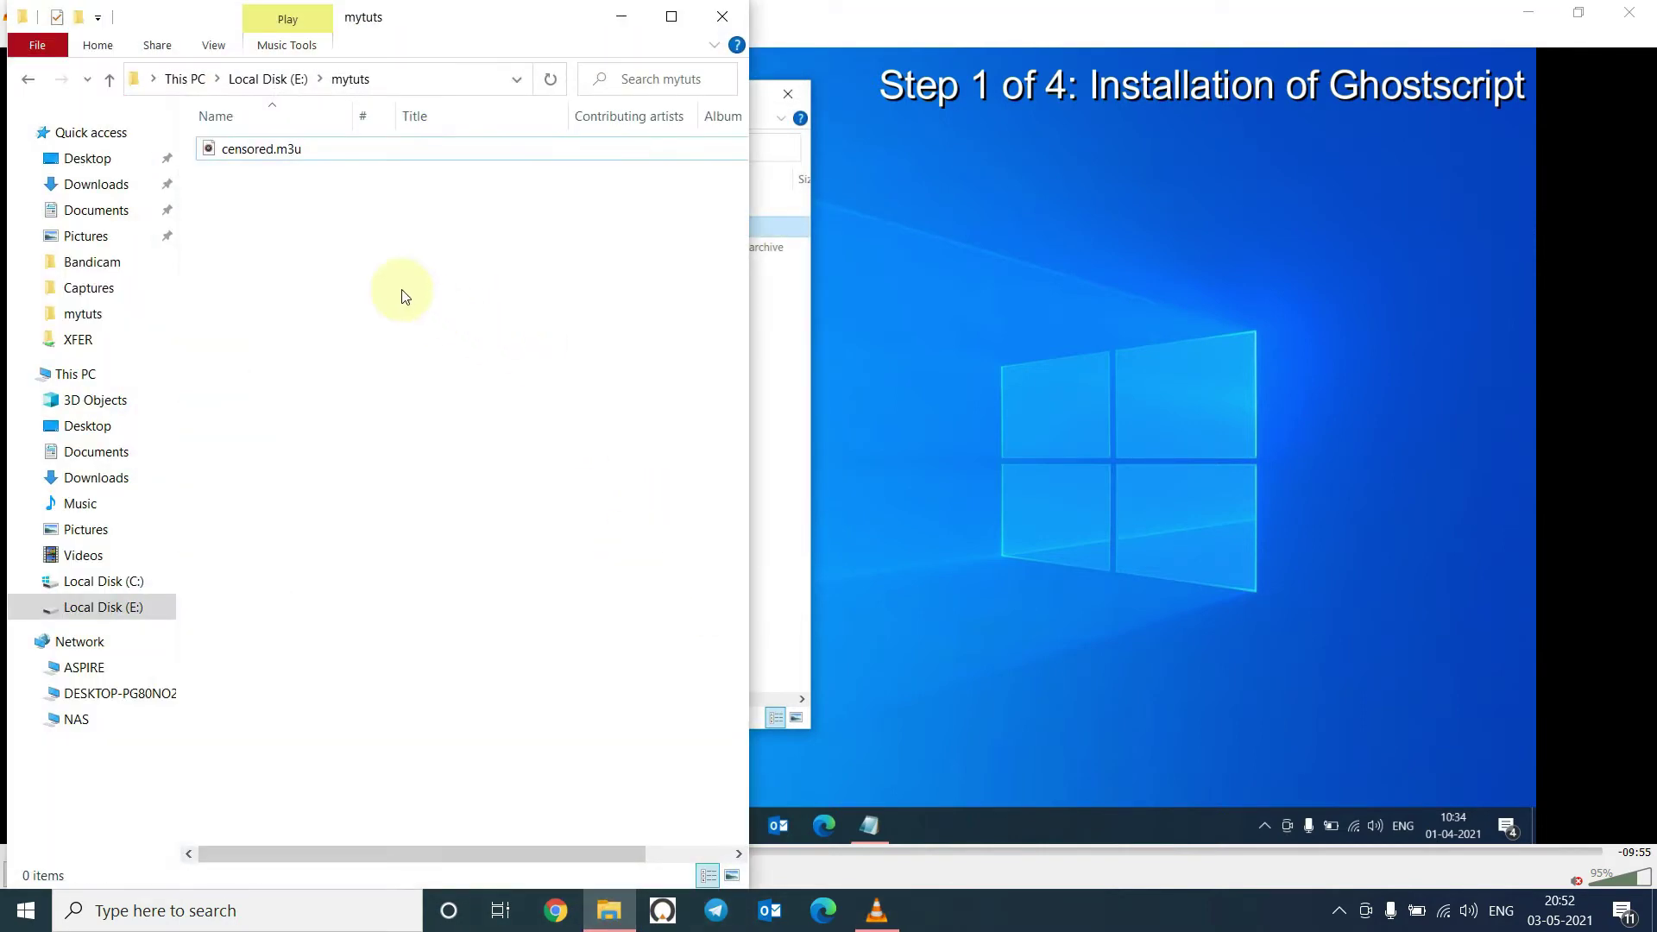
click(276, 150)
right_click(276, 151)
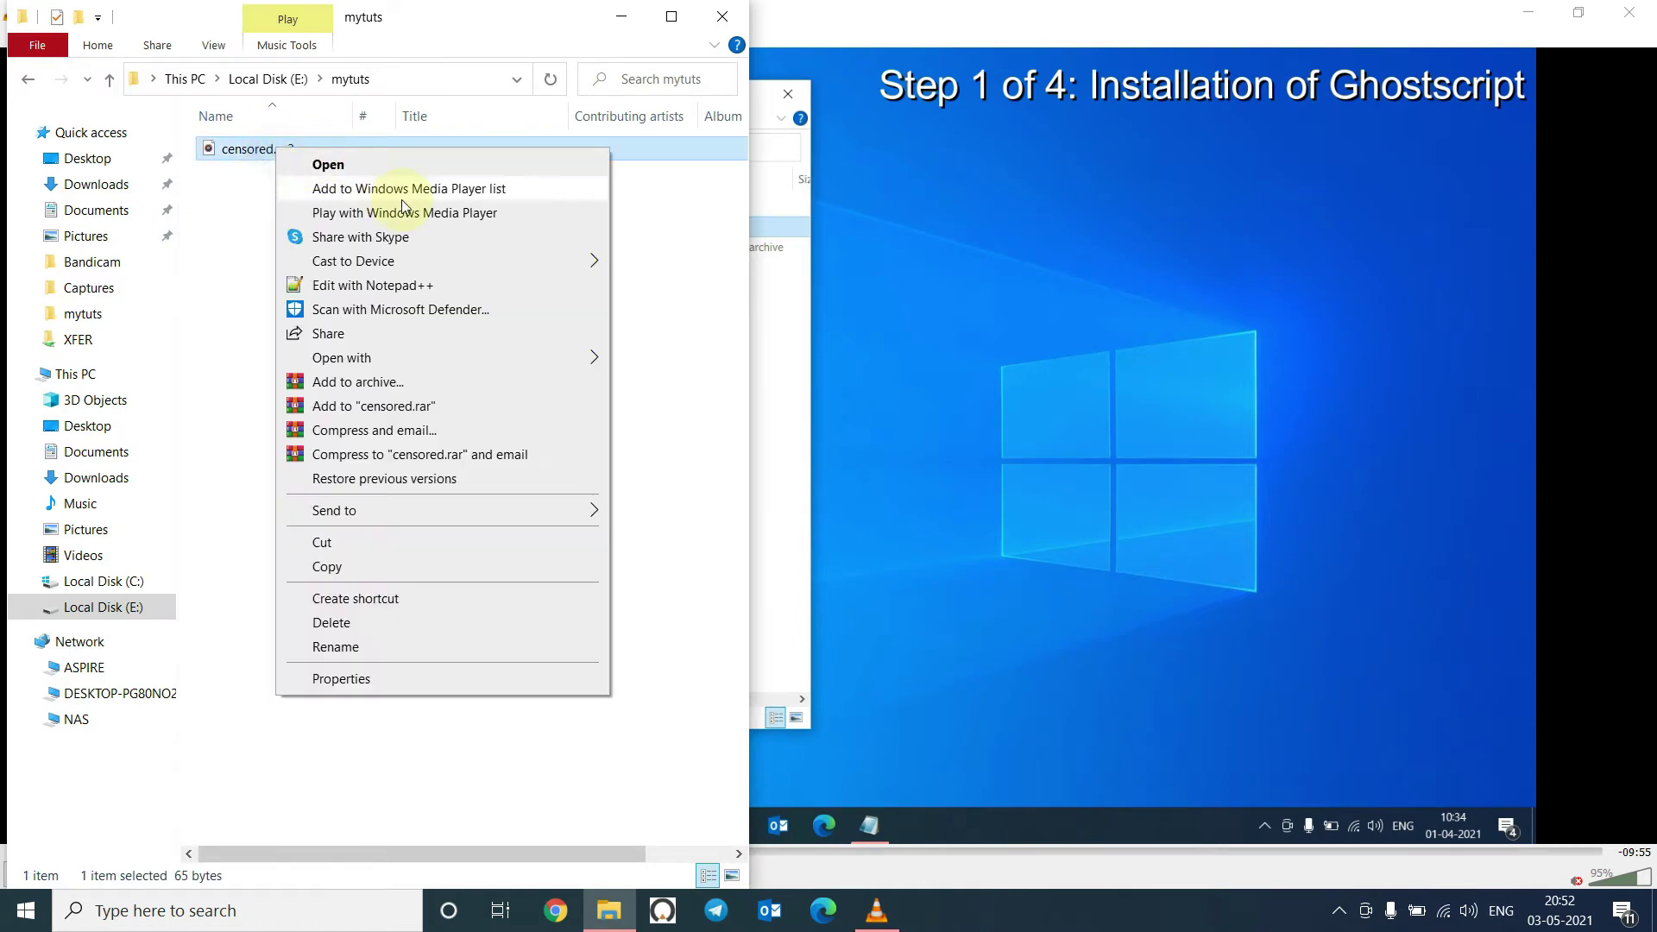
click(416, 286)
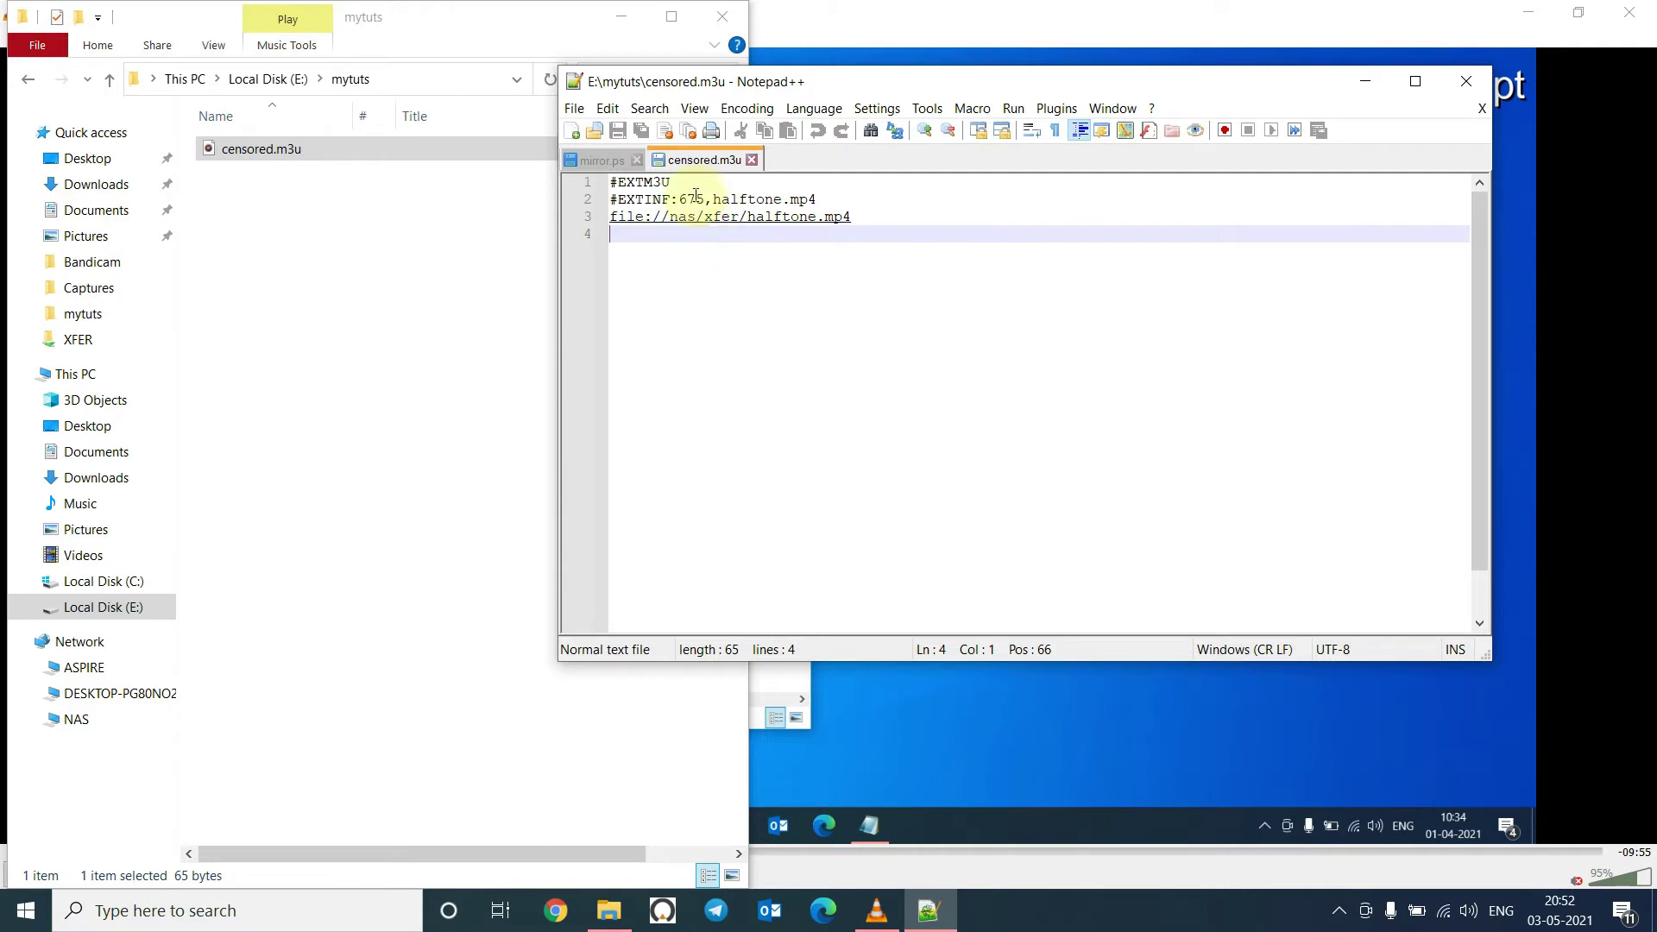
drag(706, 199, 612, 224)
click(832, 300)
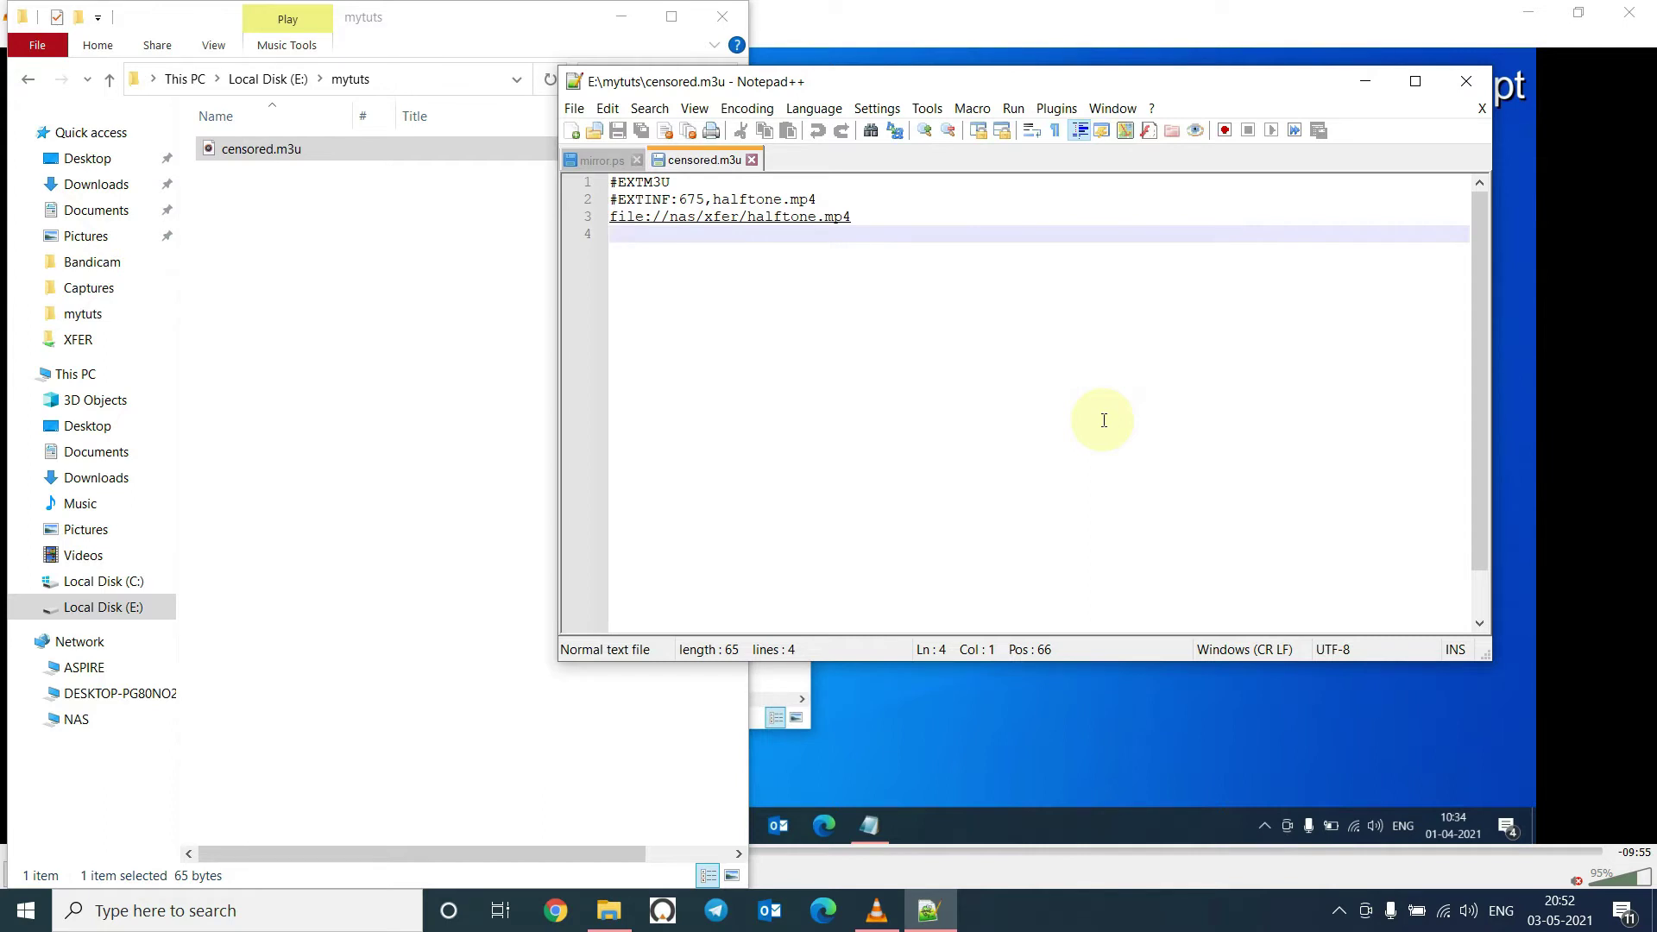
Add a #EXTVLCOPT:start-time=1 line below the halftone.mp4 file path.
key(BackSpace)
key(Return)
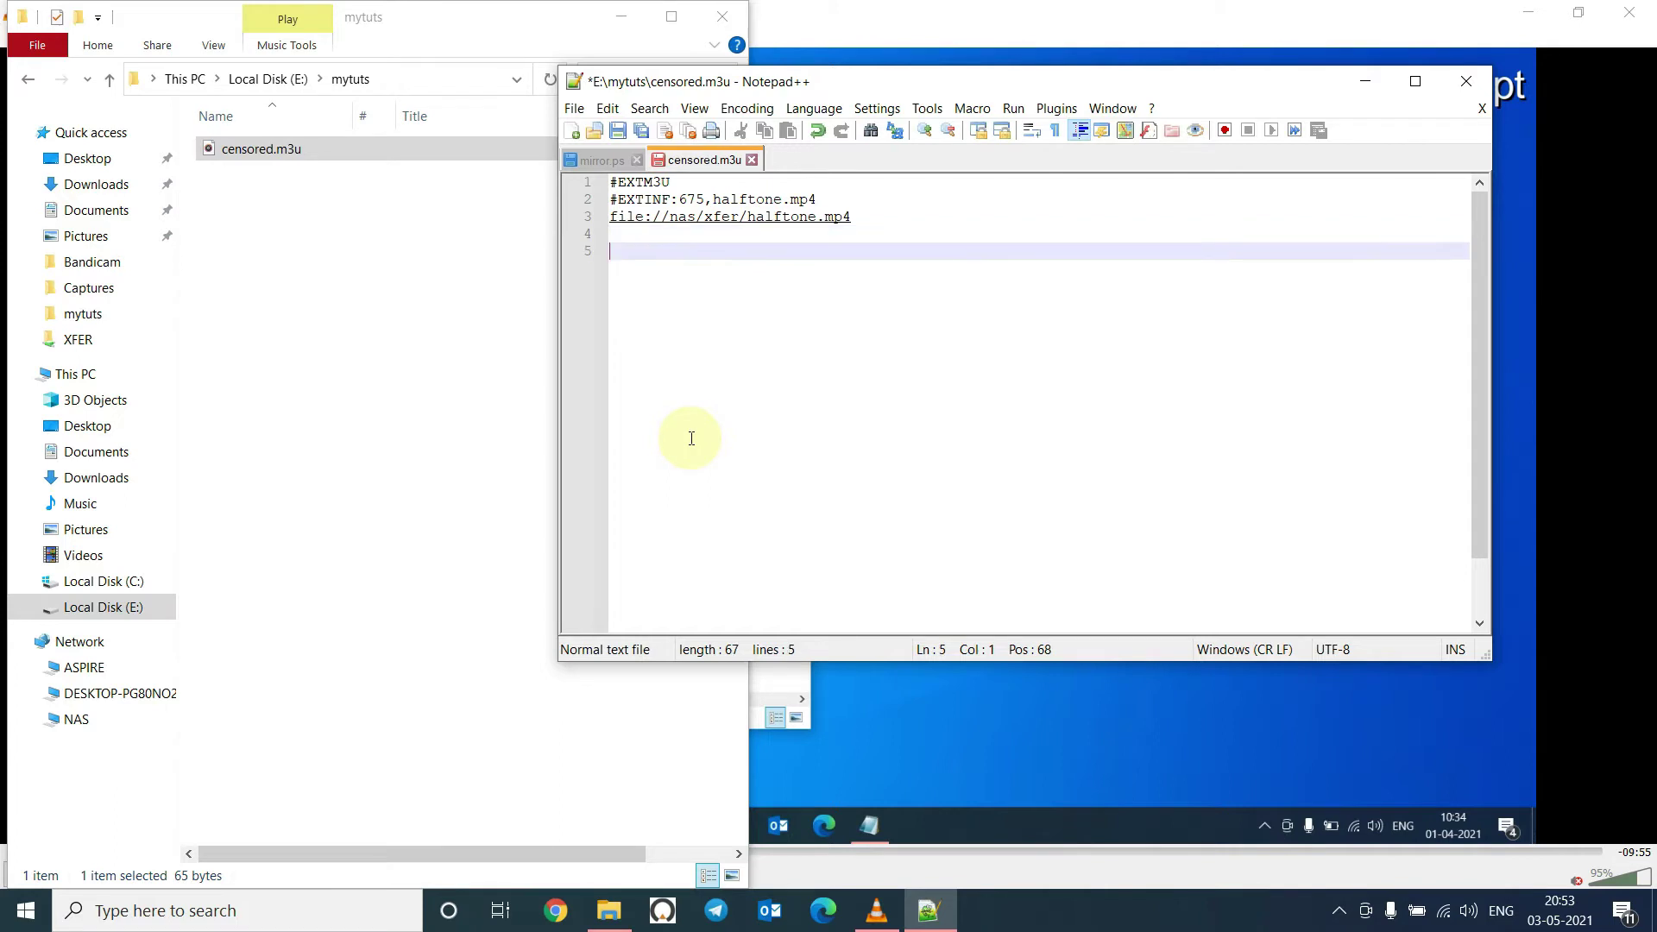
text(#)
key(Caps_Lock)
text(E)
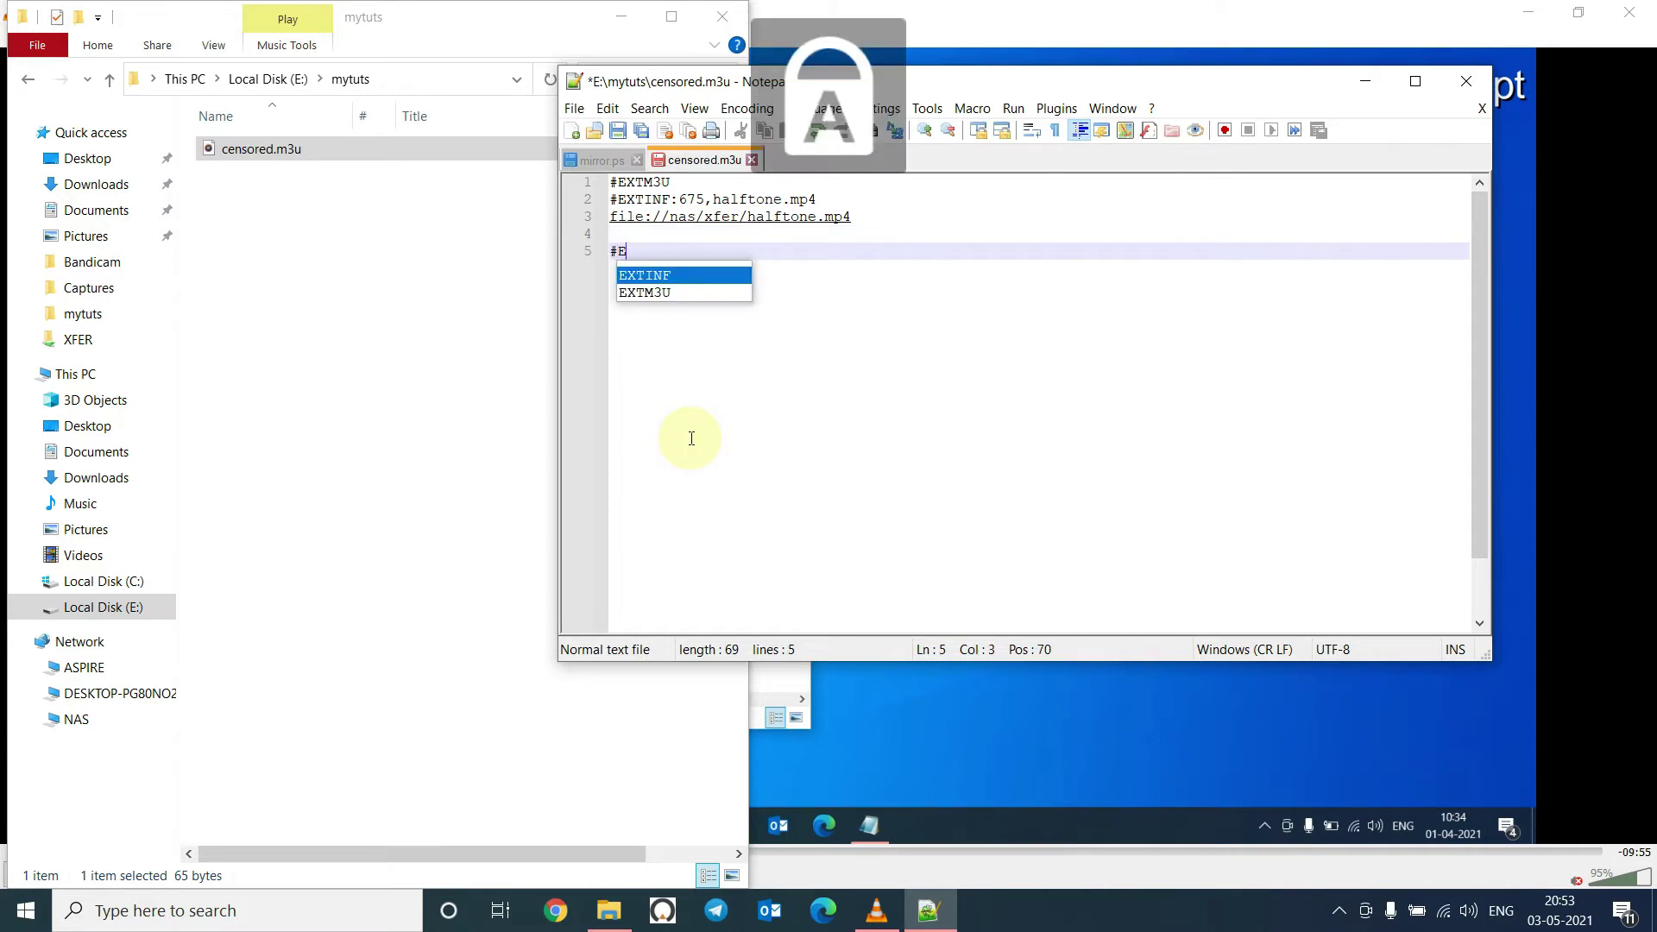
text(XT)
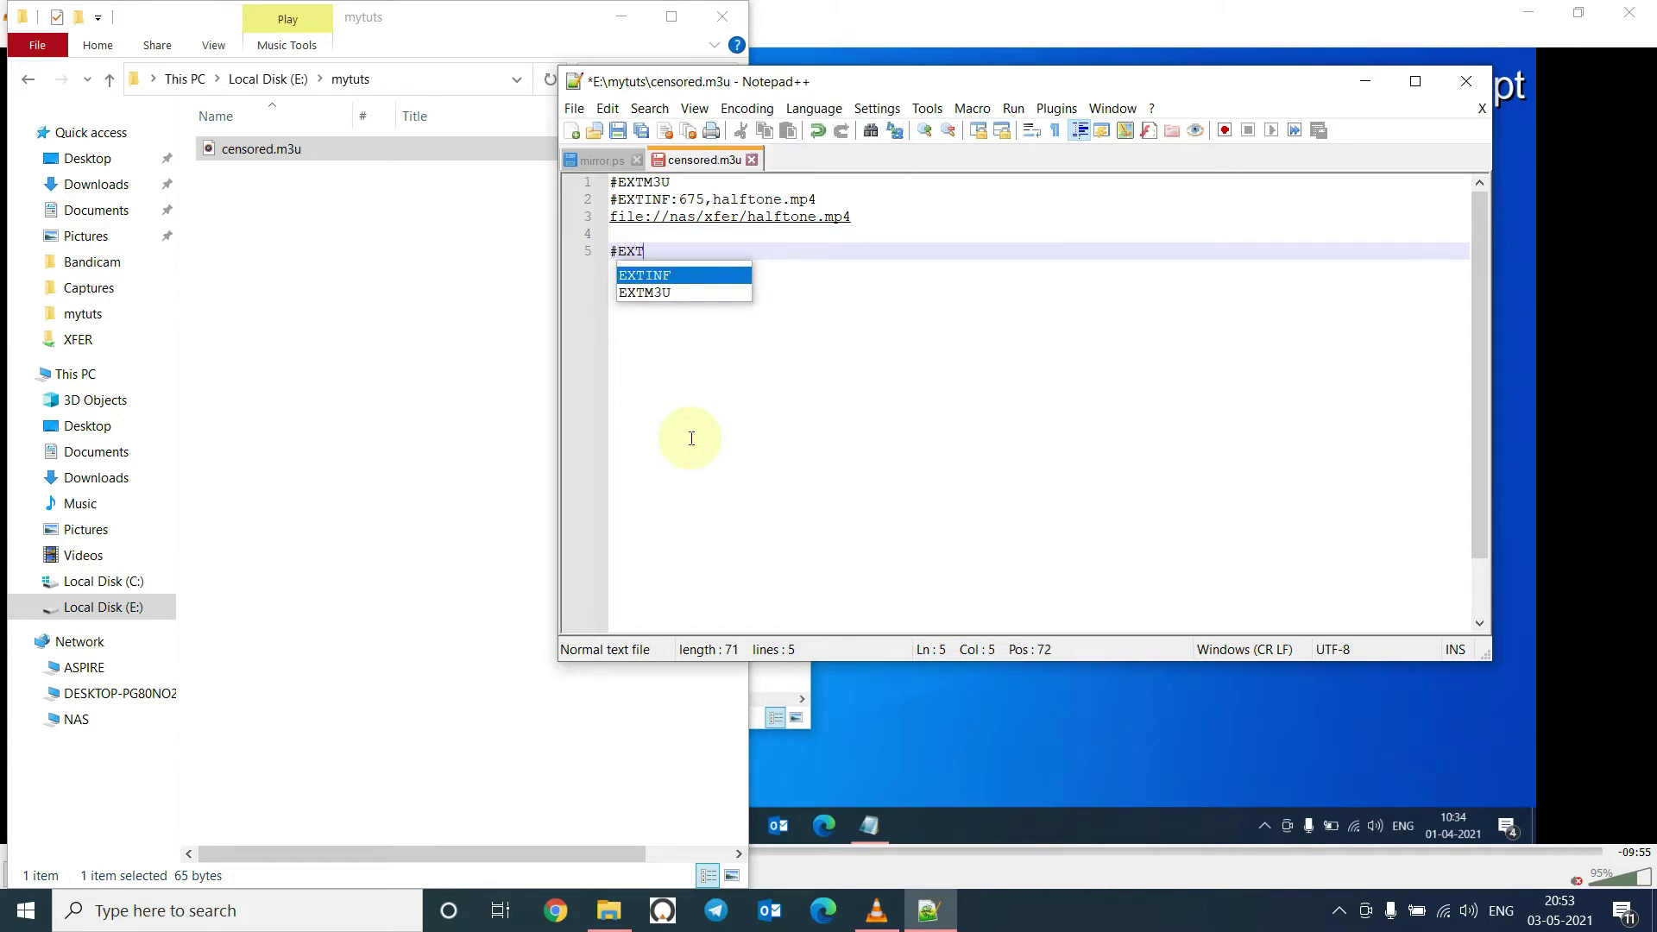
text(V)
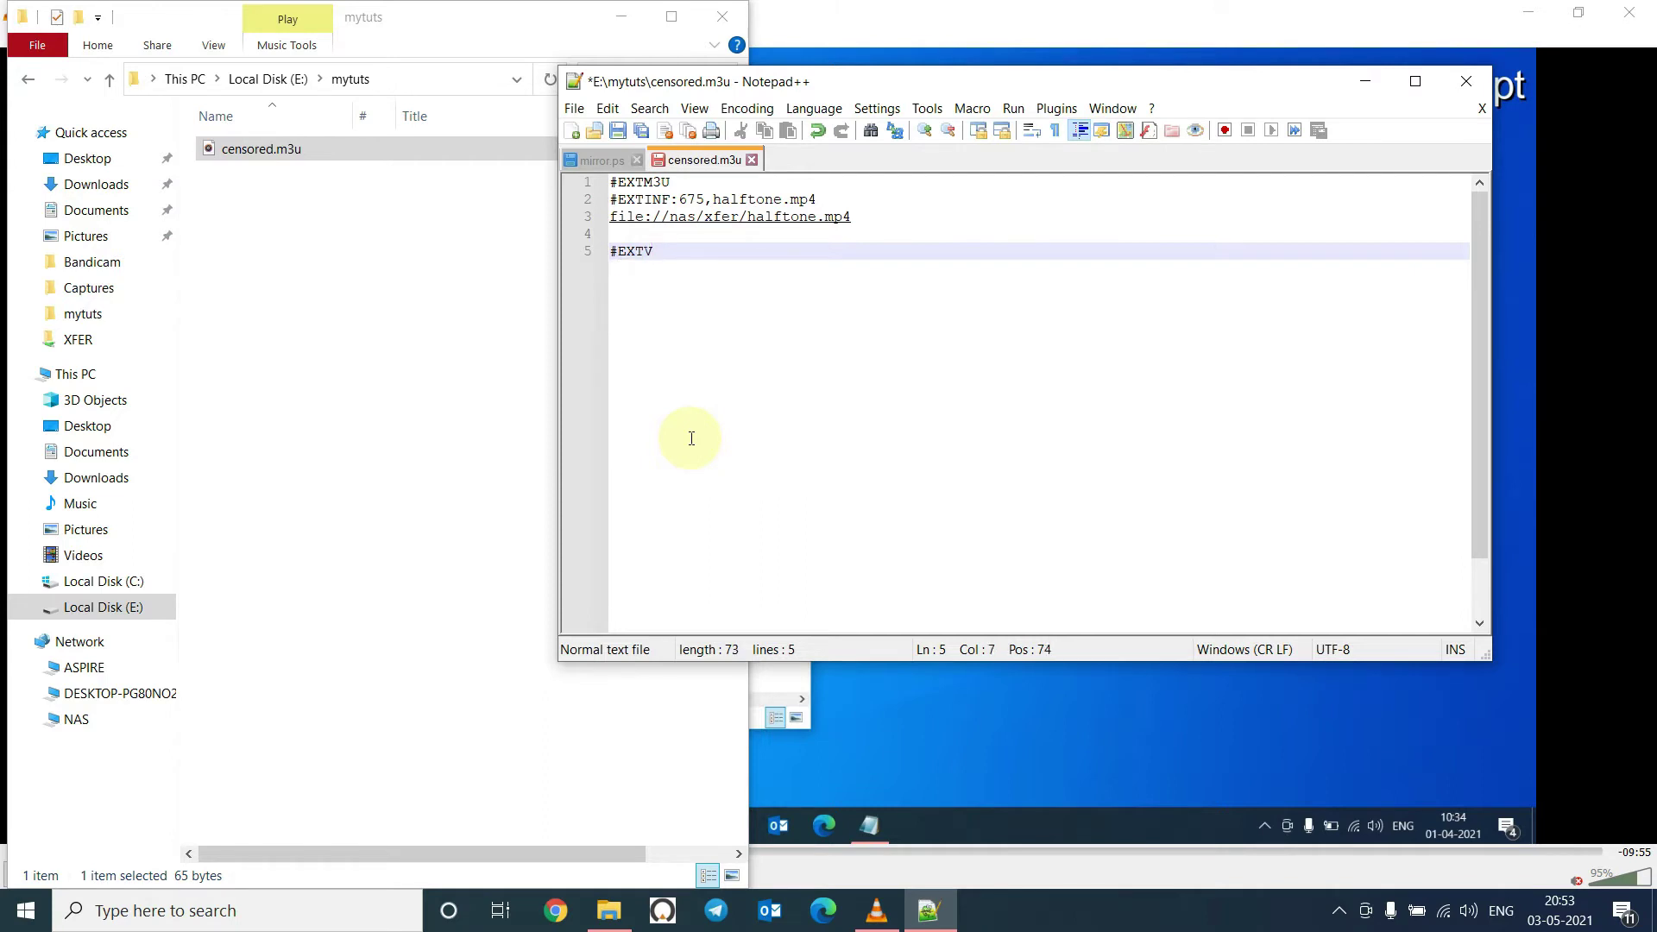
text(LCOPT:)
key(Caps_Lock)
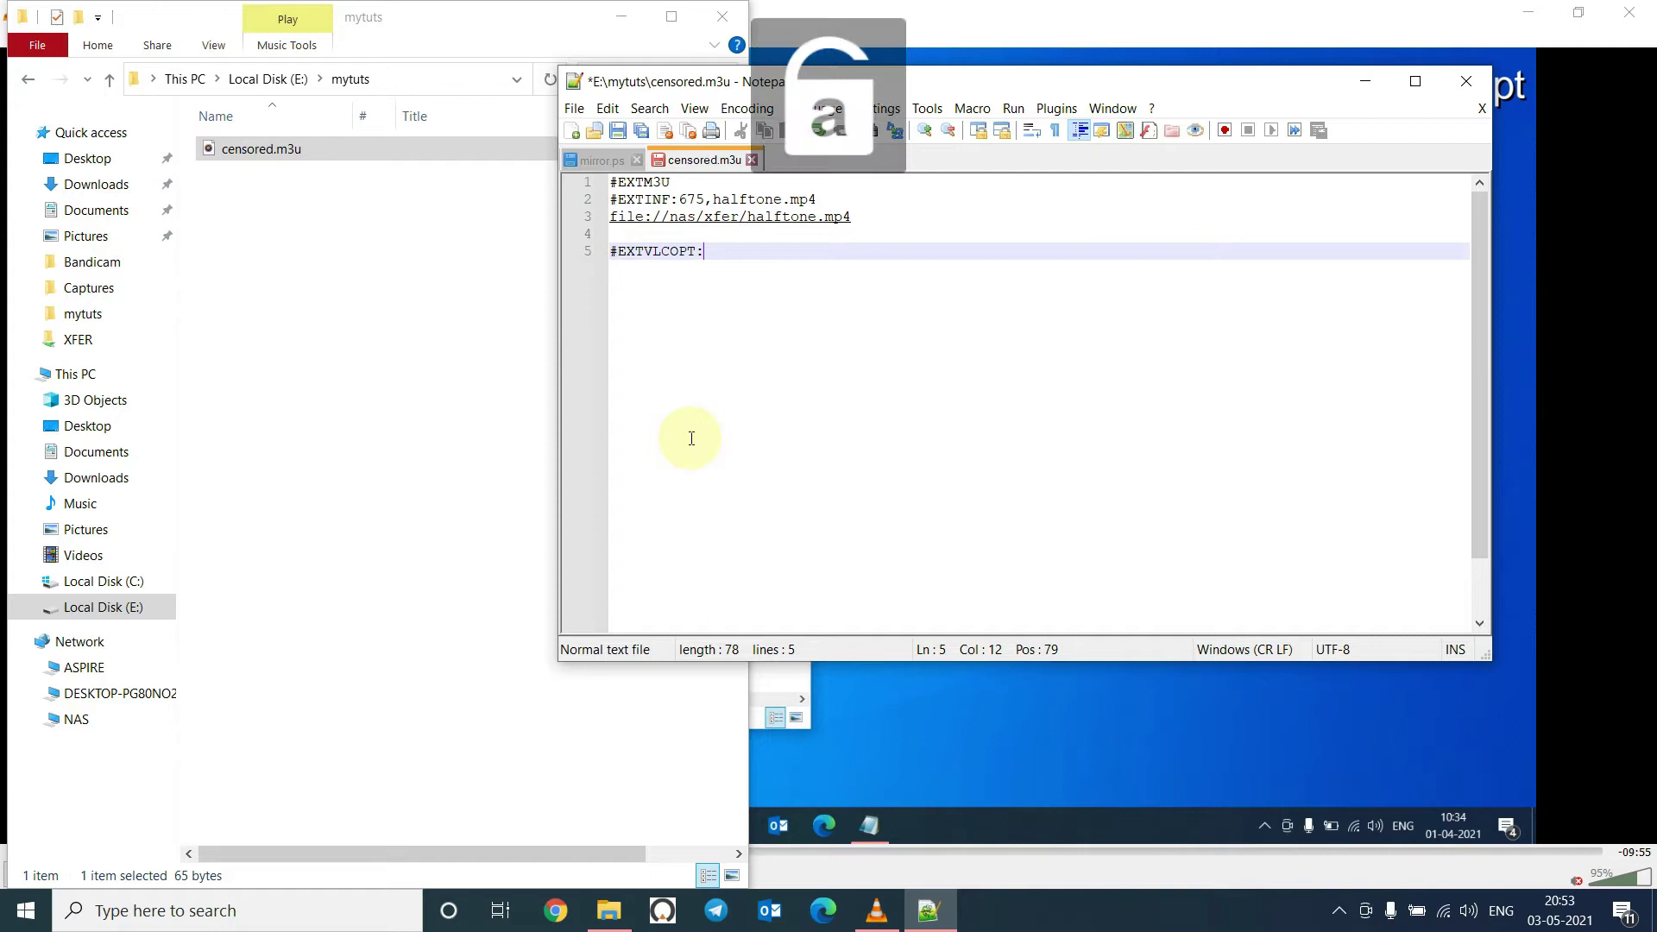
text(start)
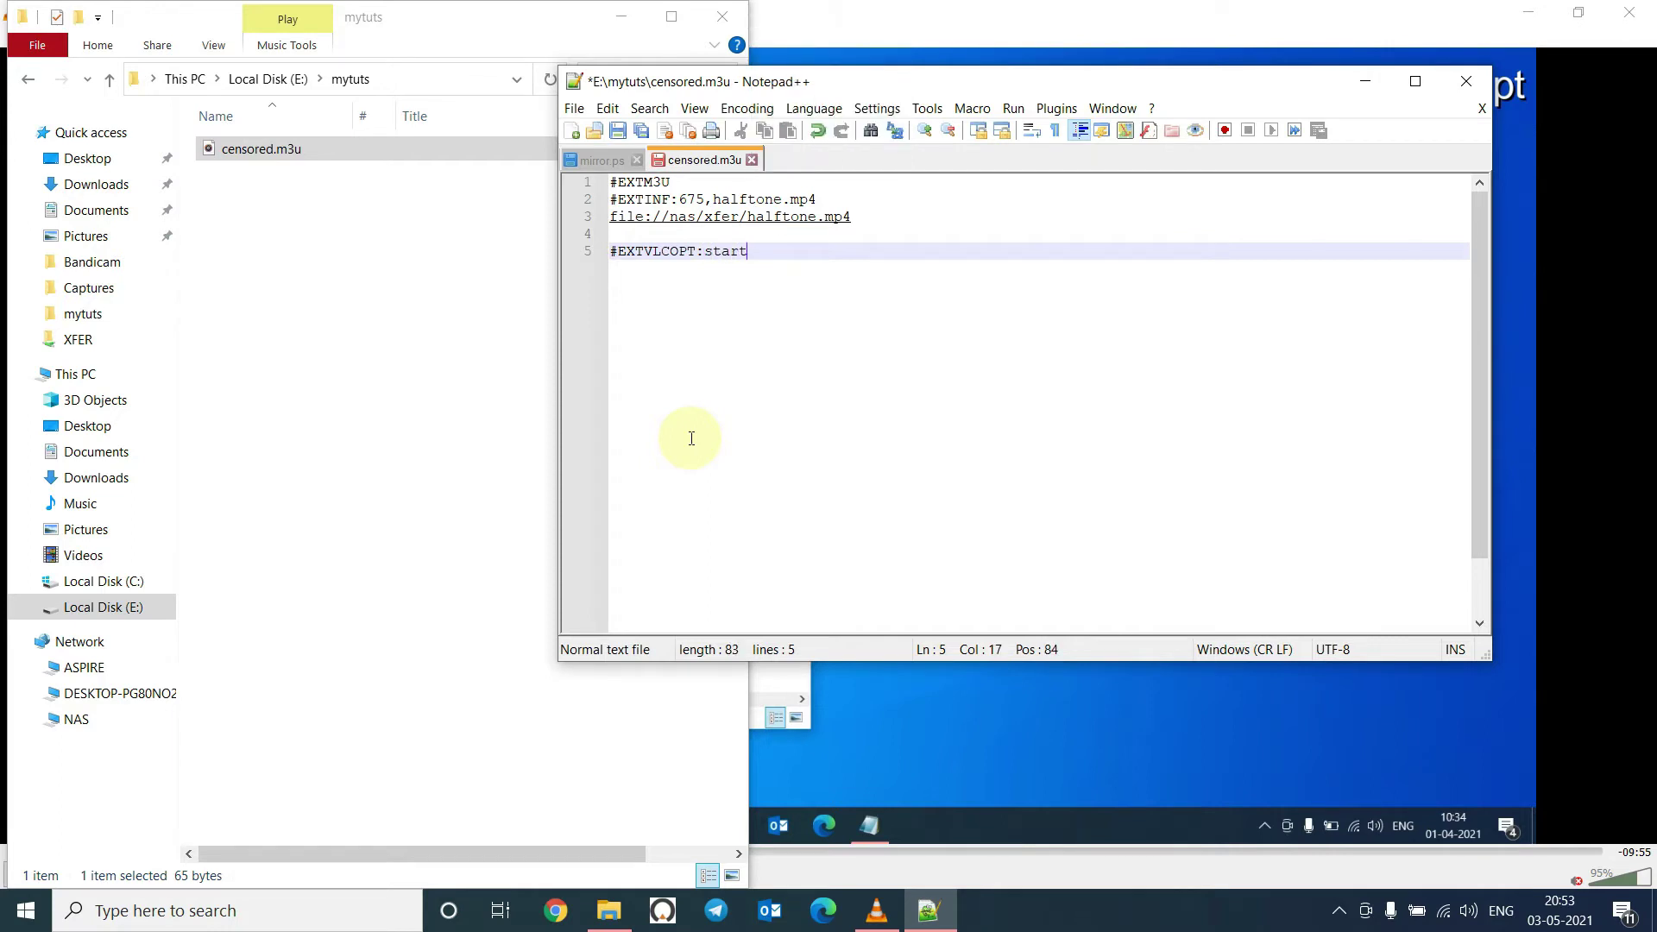
text(-time=1)
Duplicate the start-time line and turn the copy into #EXTVLCOPT:stop-time=68.
key(shift+Home)
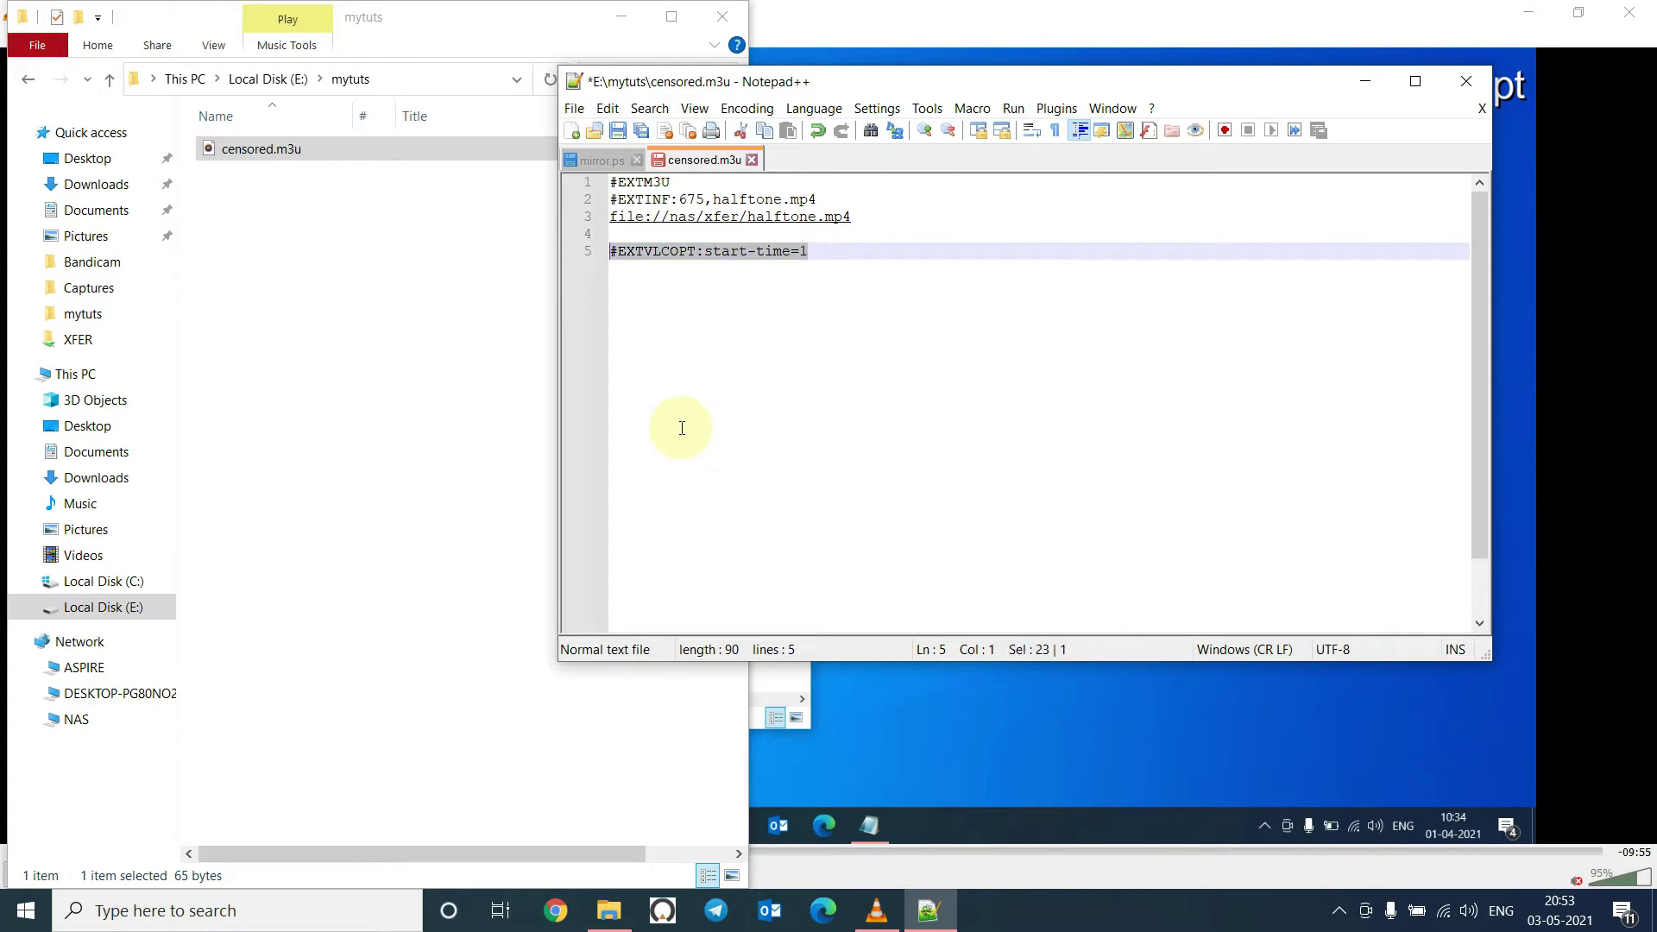
key(ctrl+c)
key(End)
key(Return)
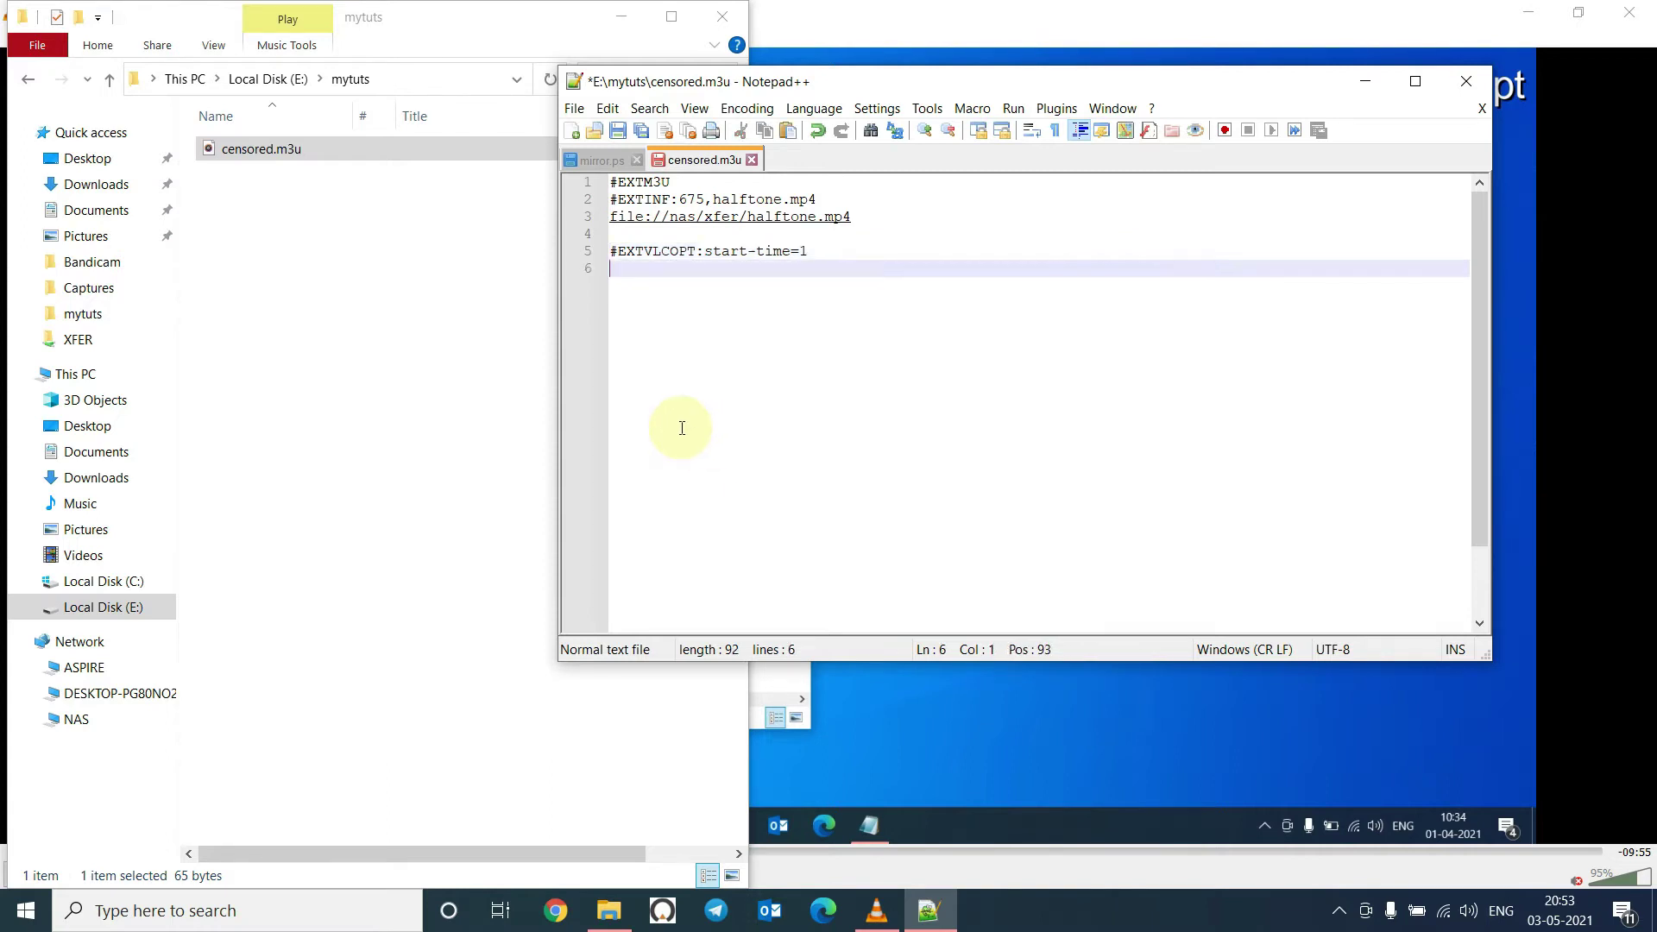
key(ctrl+v)
key(Left)
key(Left)
key(Left)
key(Left)
key(Left)
key(Left)
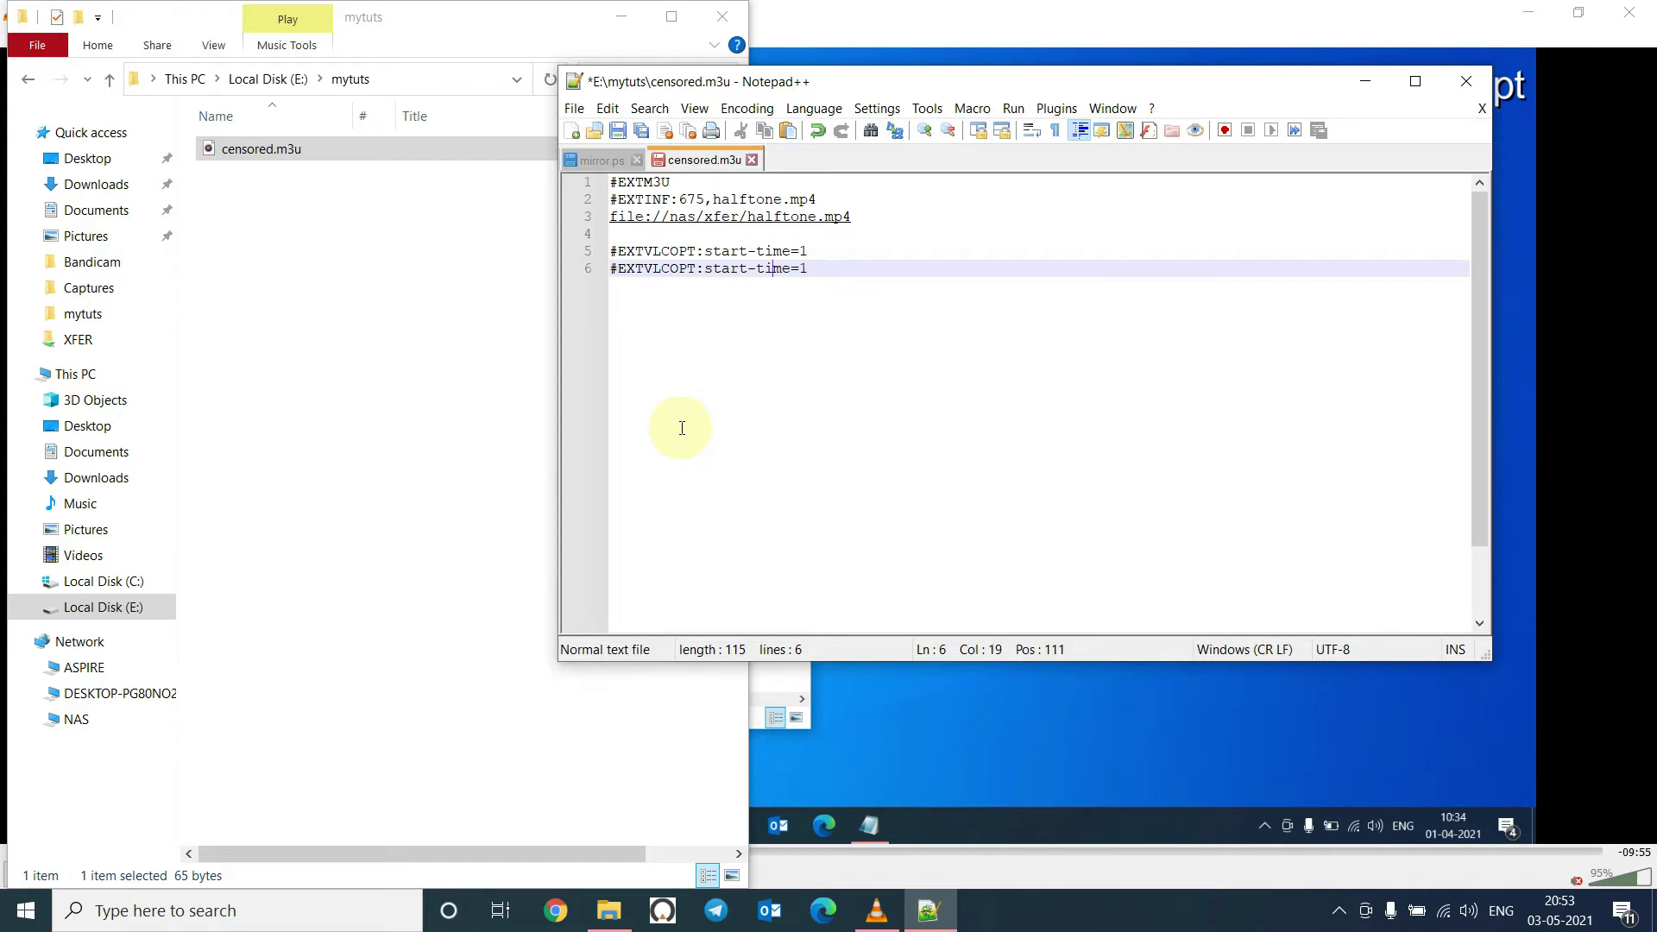
key(BackSpace)
key(BackSpace)
key(BackSpace)
key(BackSpace)
text(top)
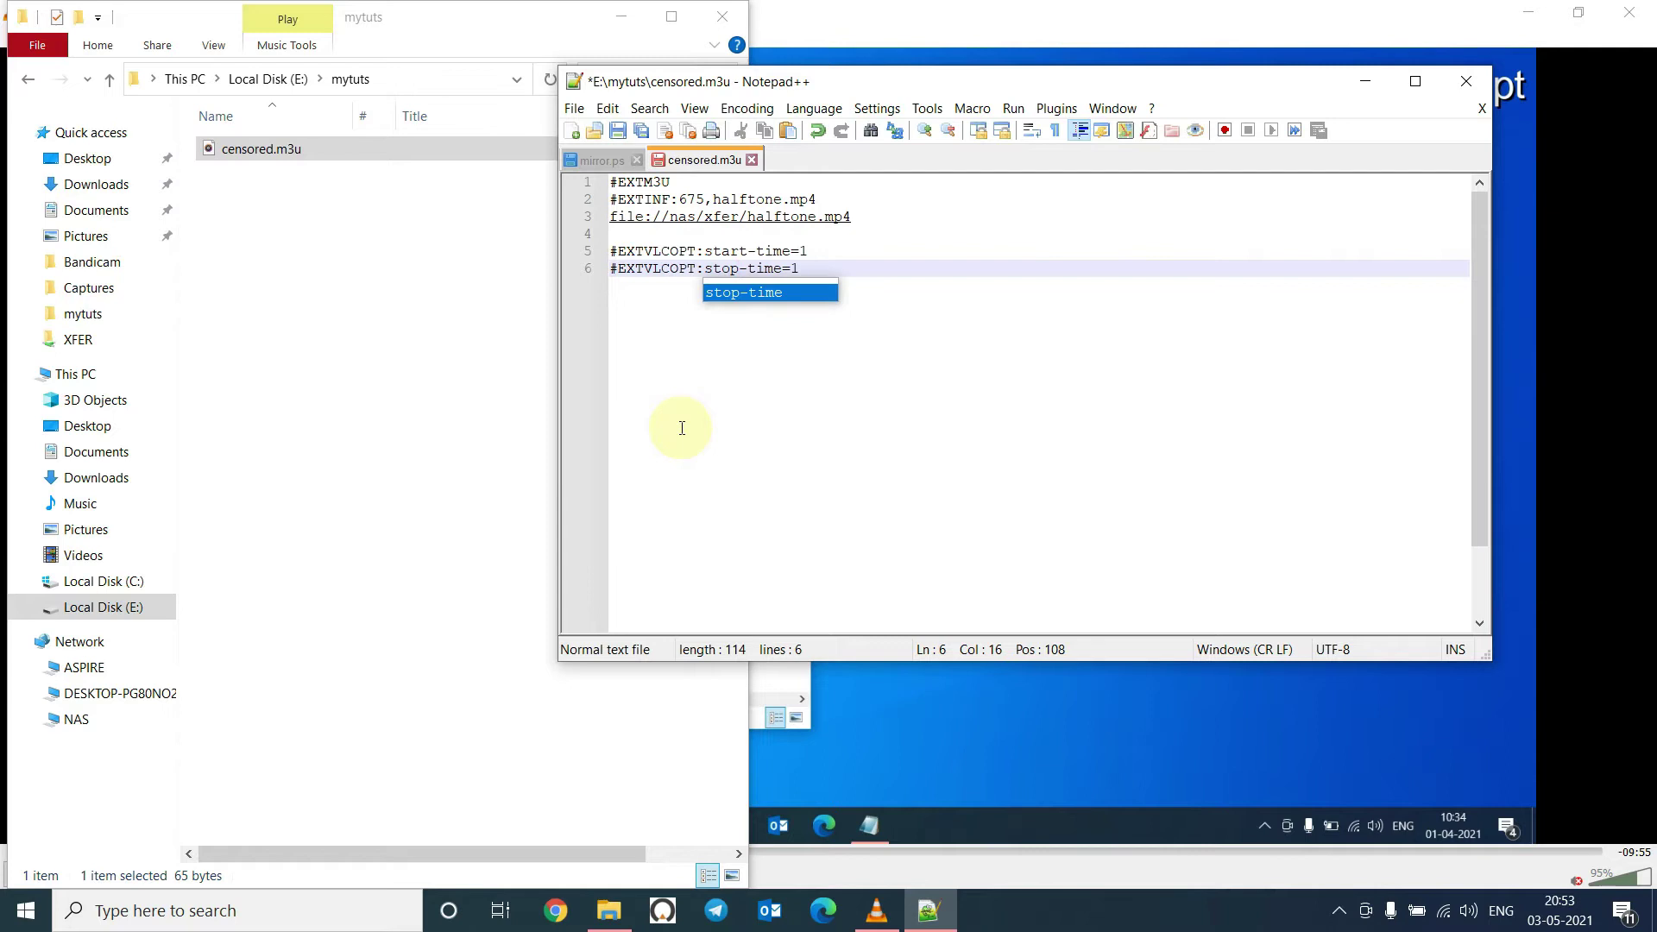
key(End)
text(68)
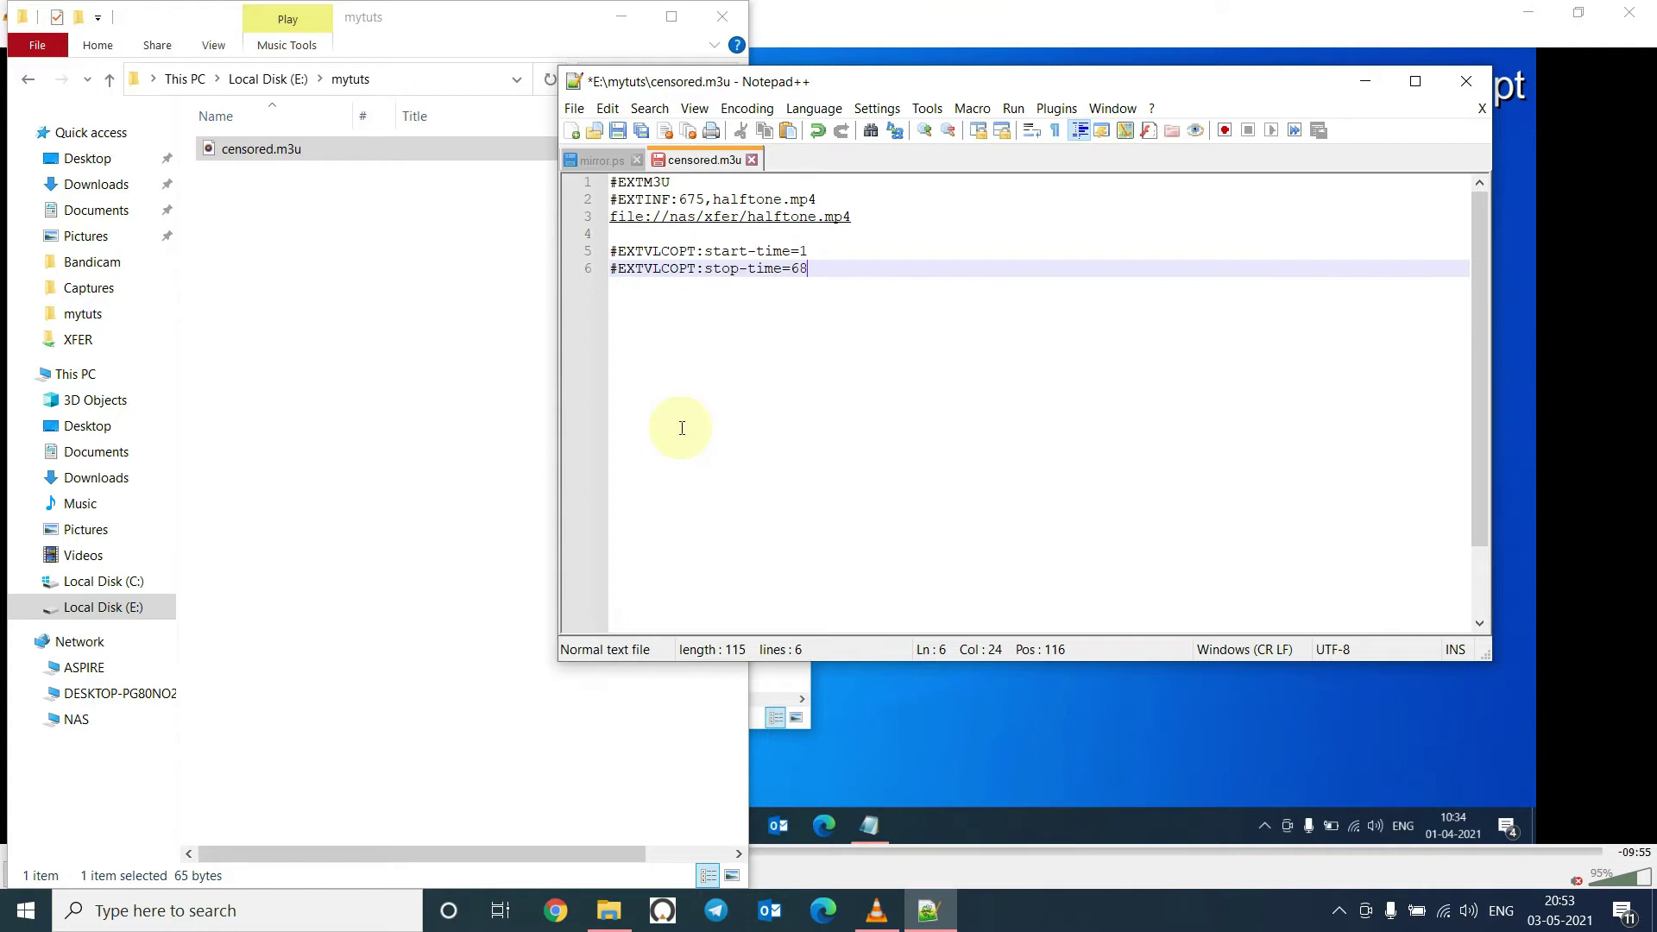
Copy the halftone.mp4 file path line from line 3 to the clipboard.
key(Up)
key(Up)
key(Up)
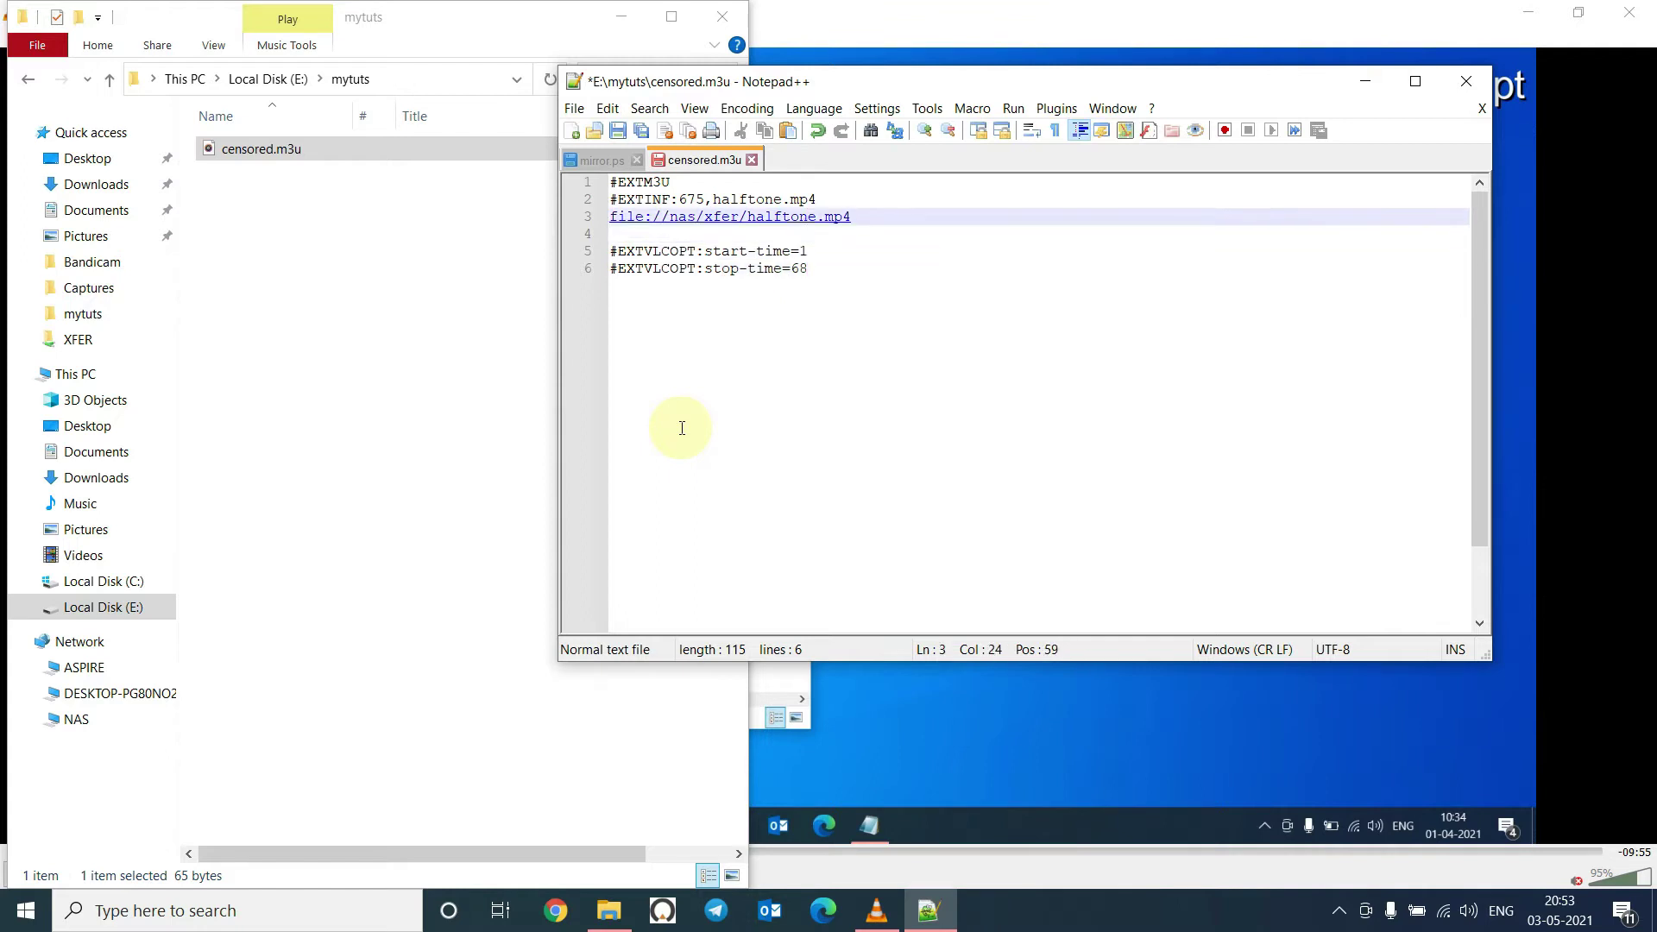
key(Home)
key(shift+End)
key(ctrl+c)
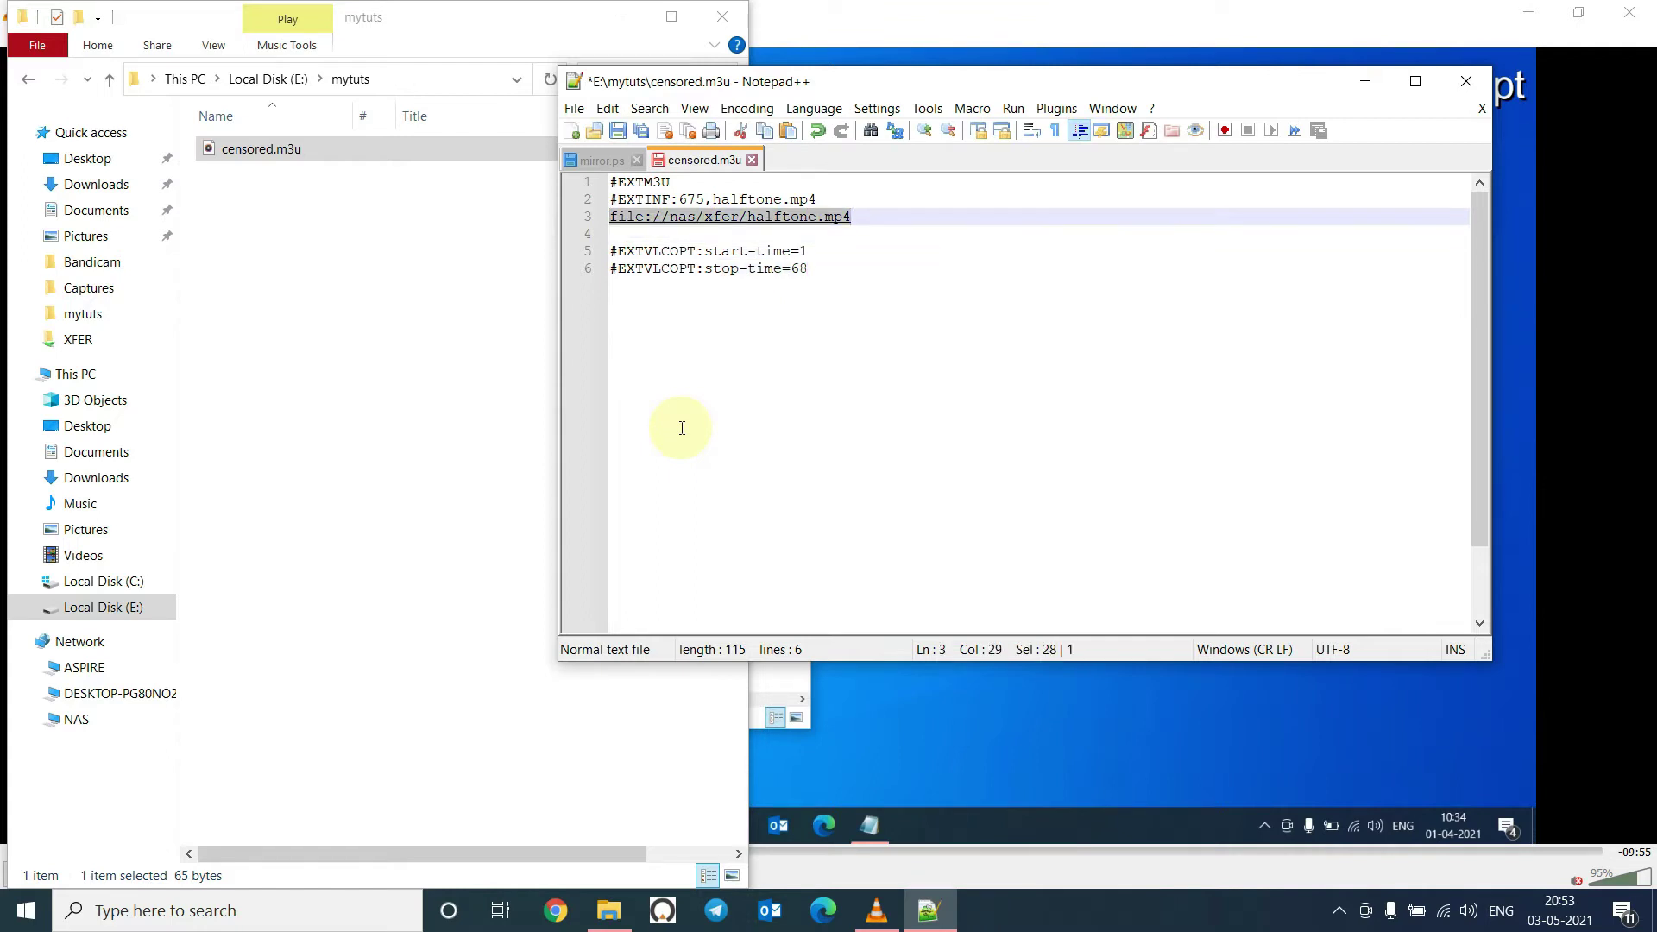
key(Down)
key(Down)
key(Down)
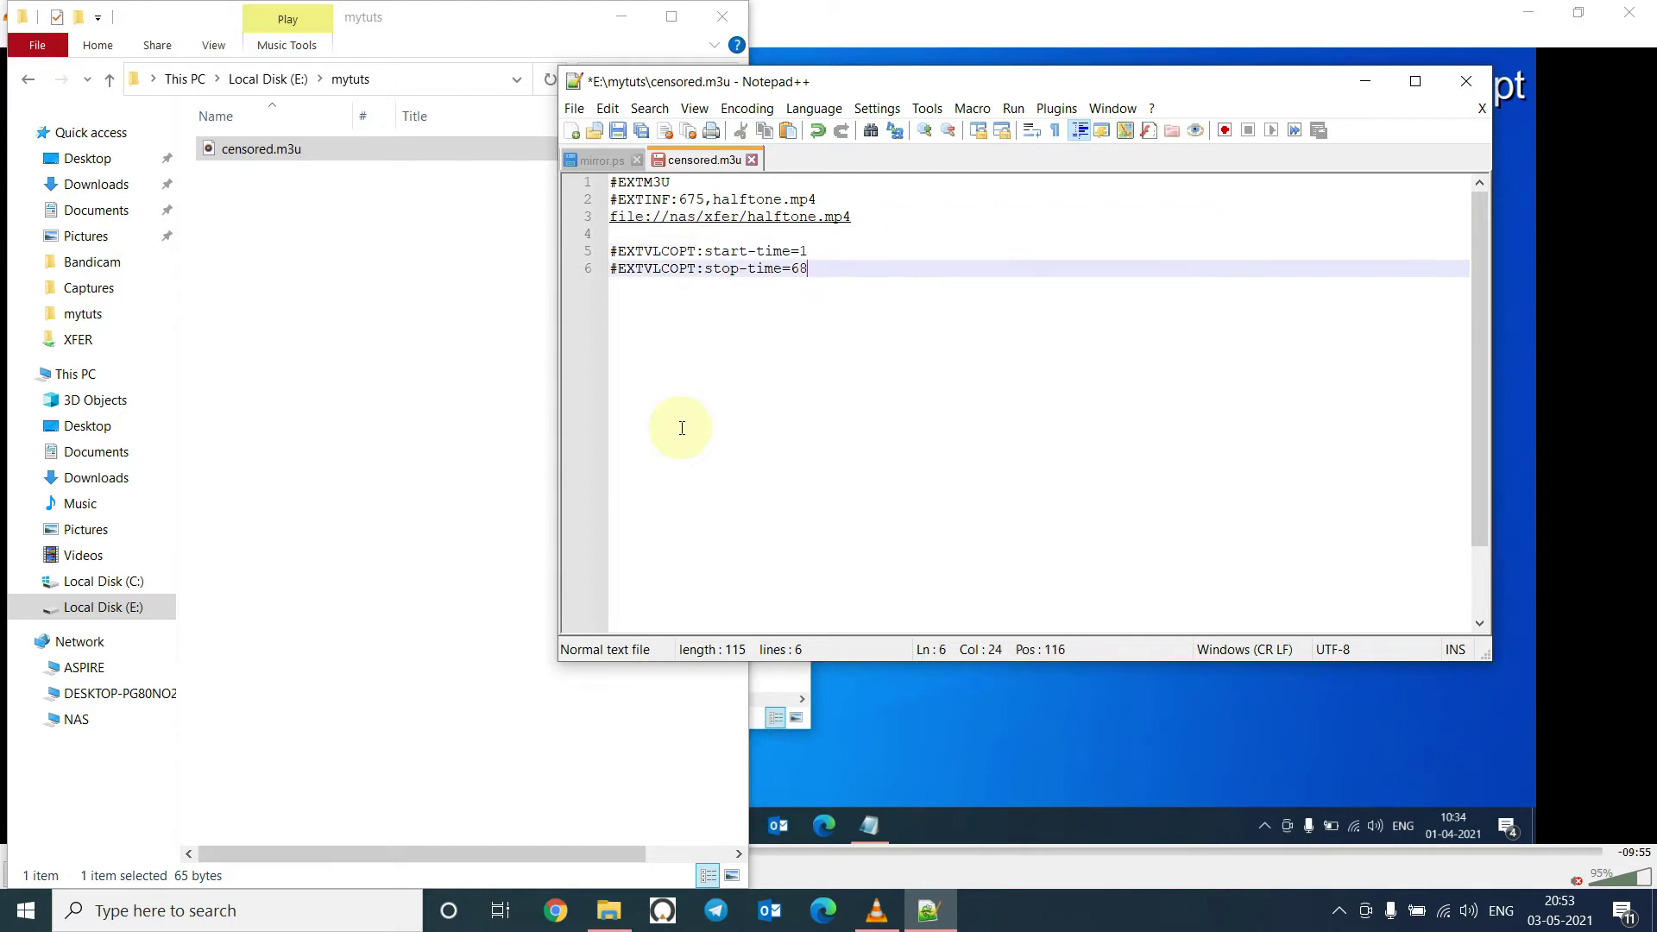
Paste the file path as line 7 and duplicate the three-line skip block as lines 8–10.
key(Return)
key(ctrl+v)
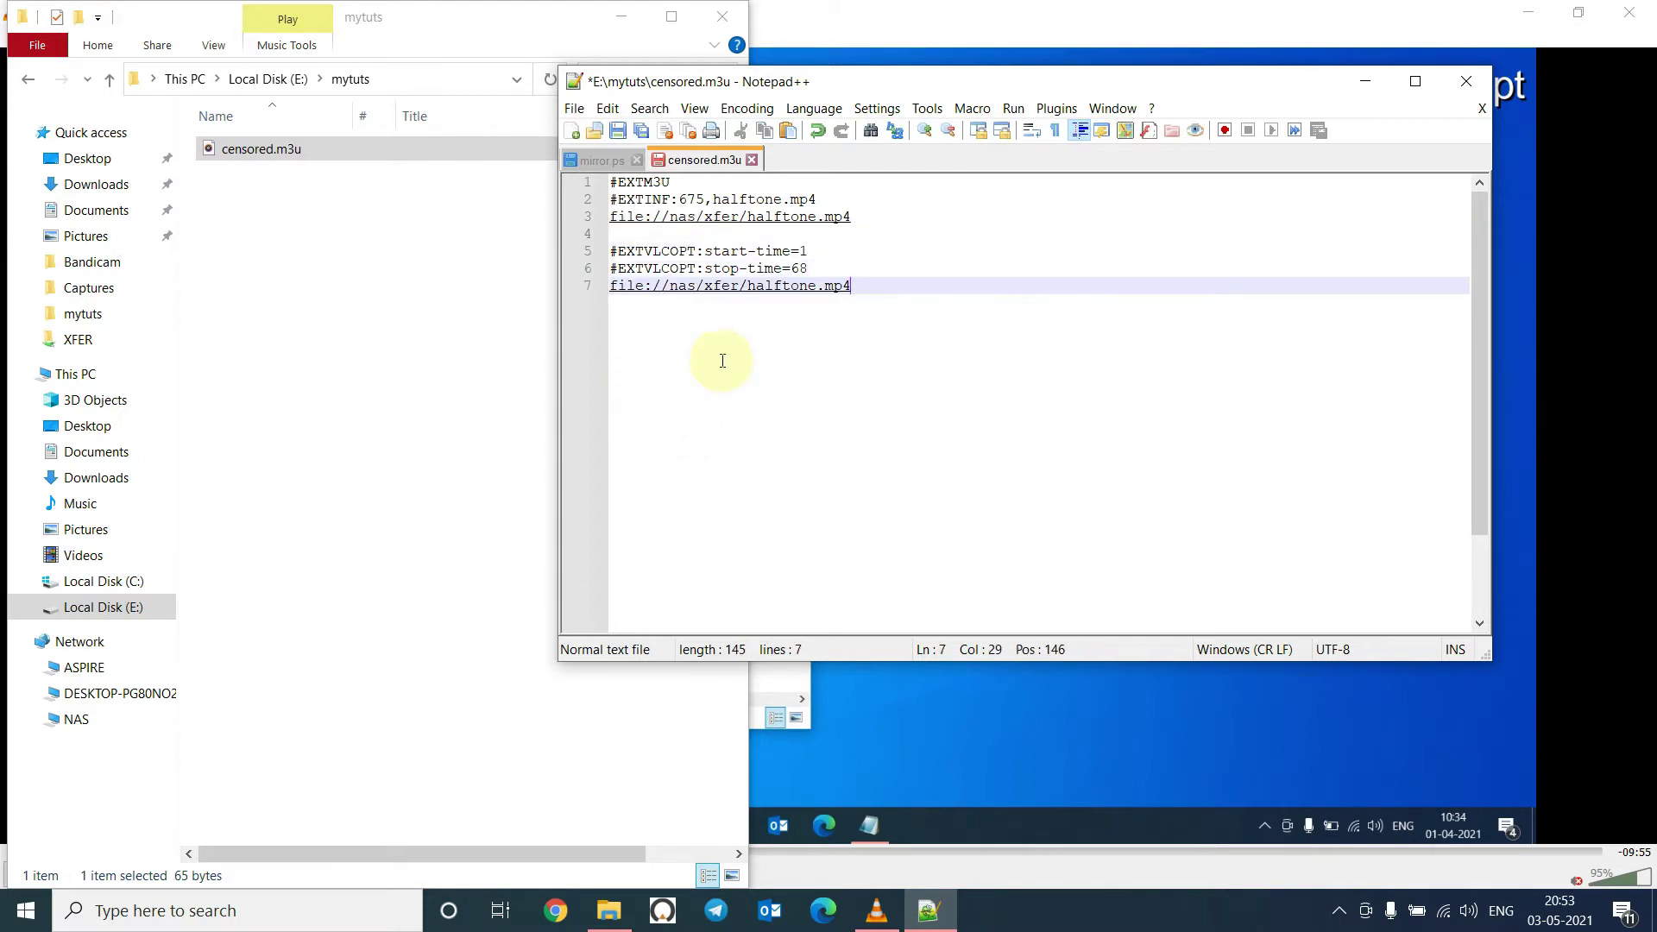
key(shift+Up)
key(shift+Up)
key(shift+Home)
key(ctrl+c)
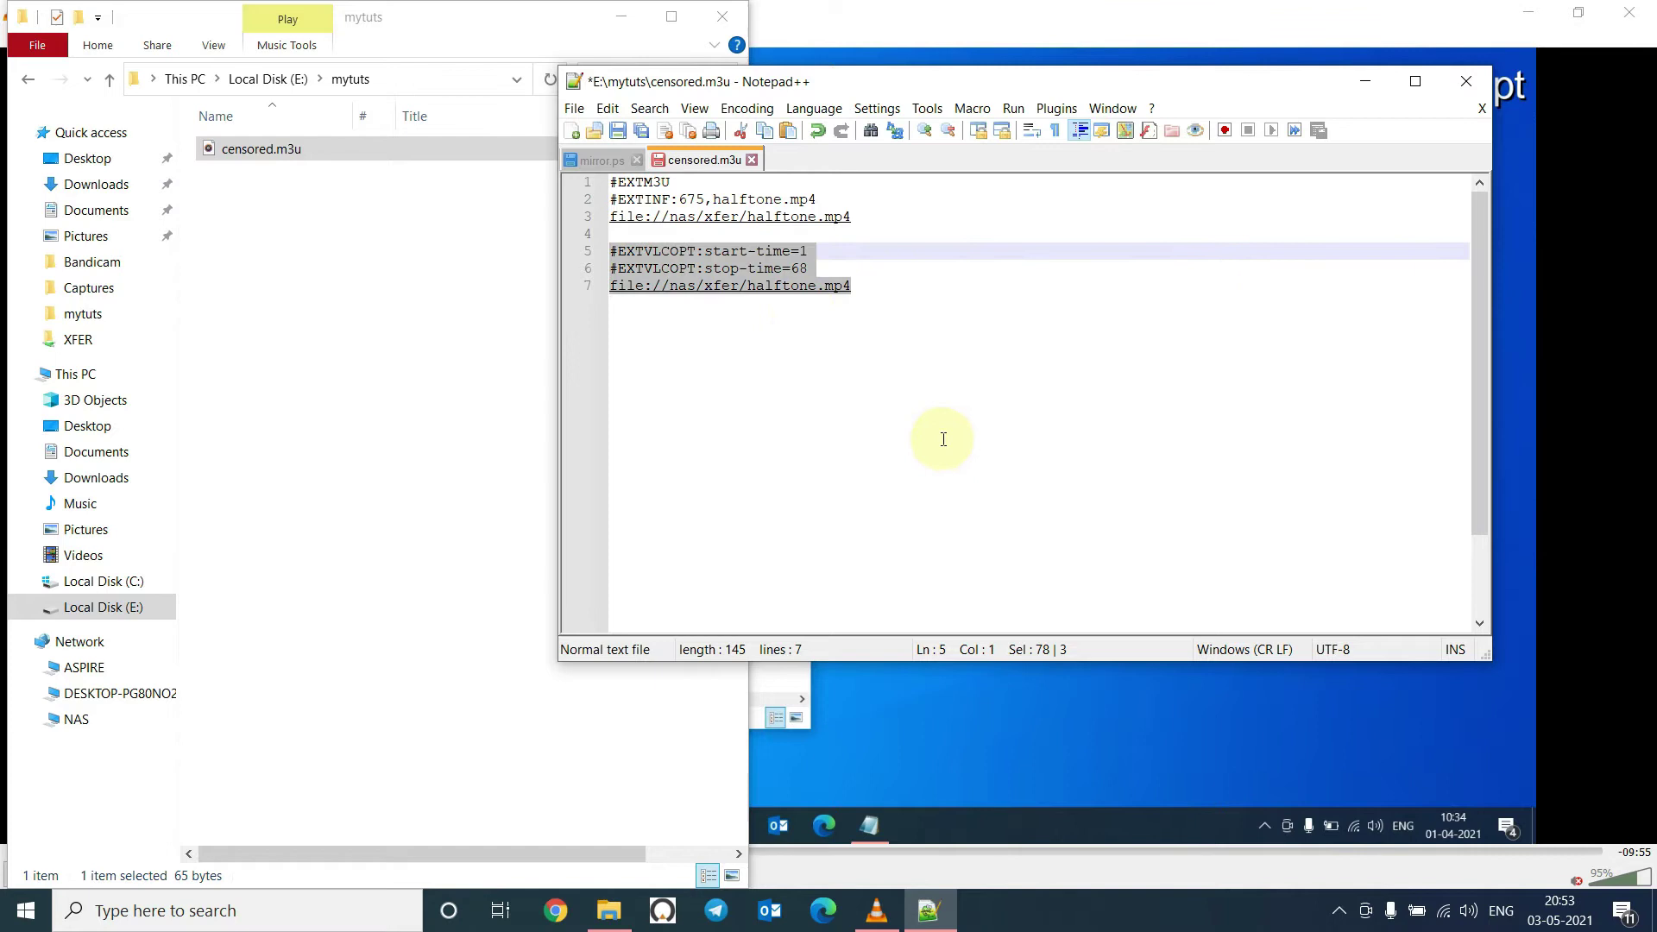
click(930, 302)
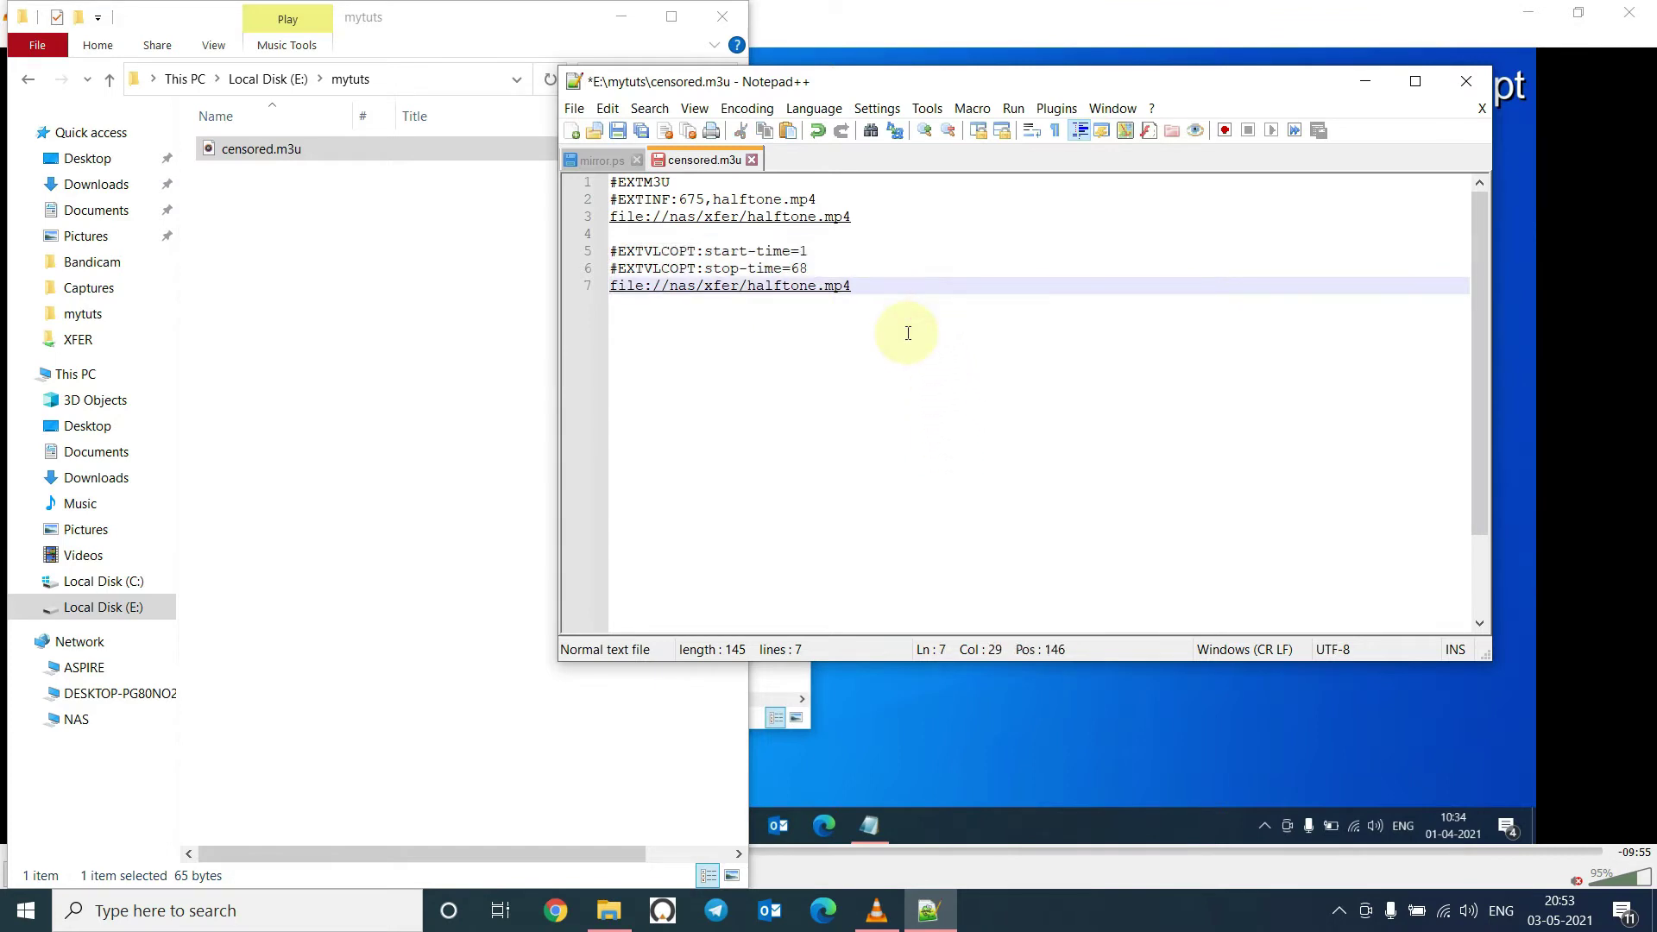
key(Return)
key(ctrl+v)
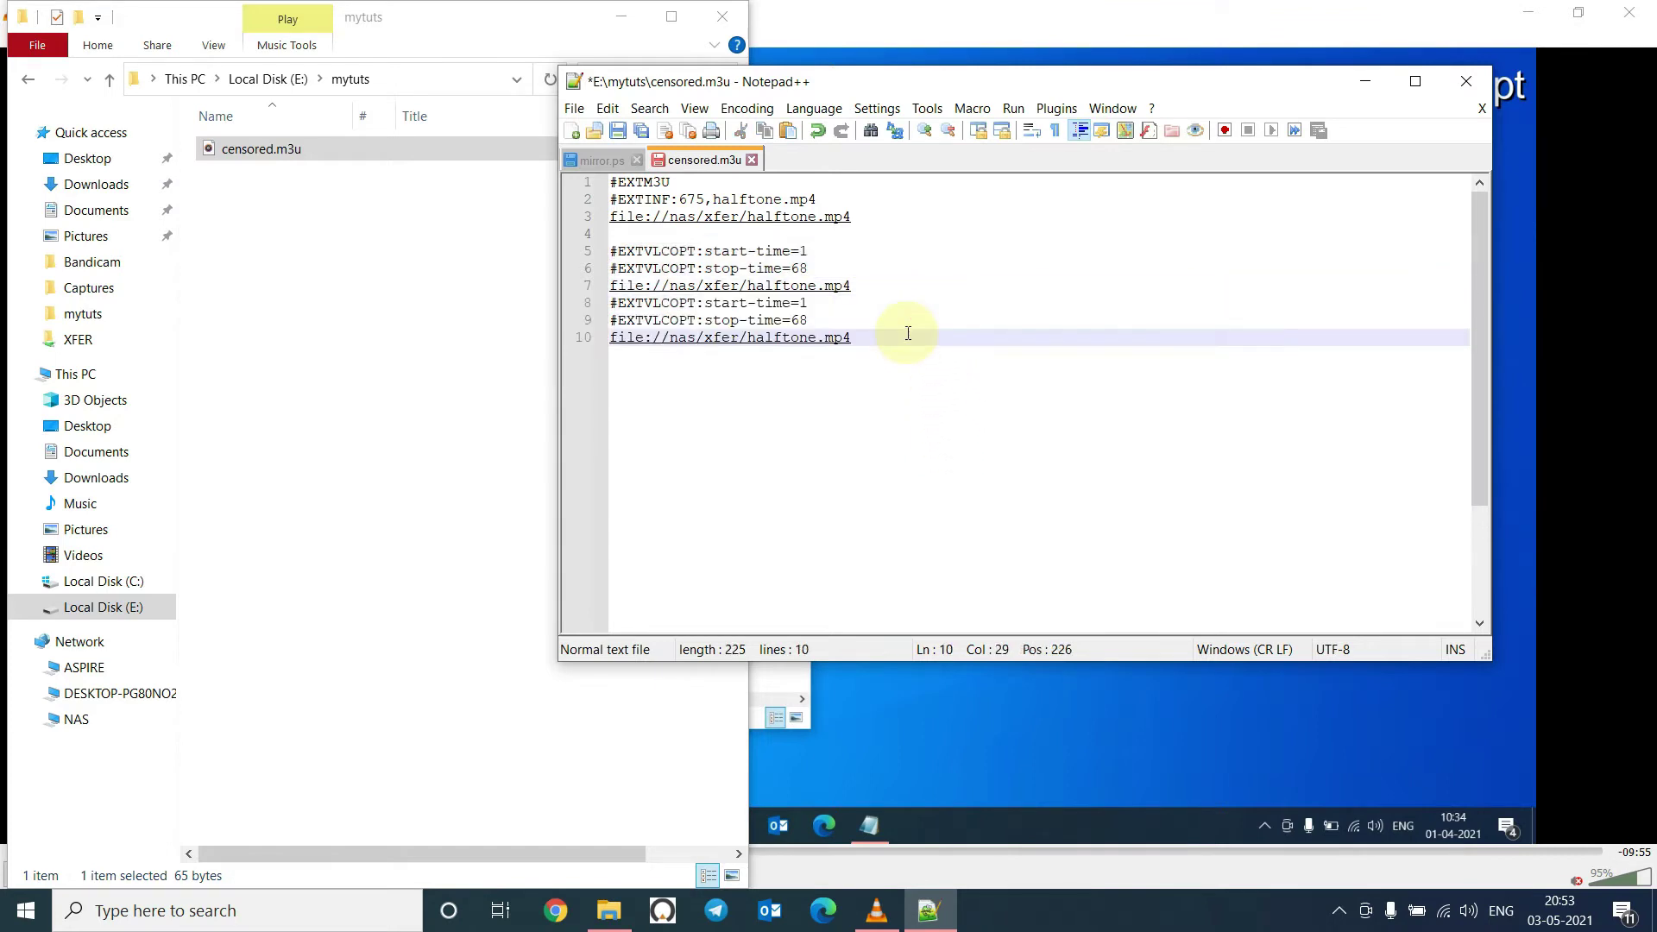
Change the second block's values to start-time=291 and stop-time=675.
click(836, 305)
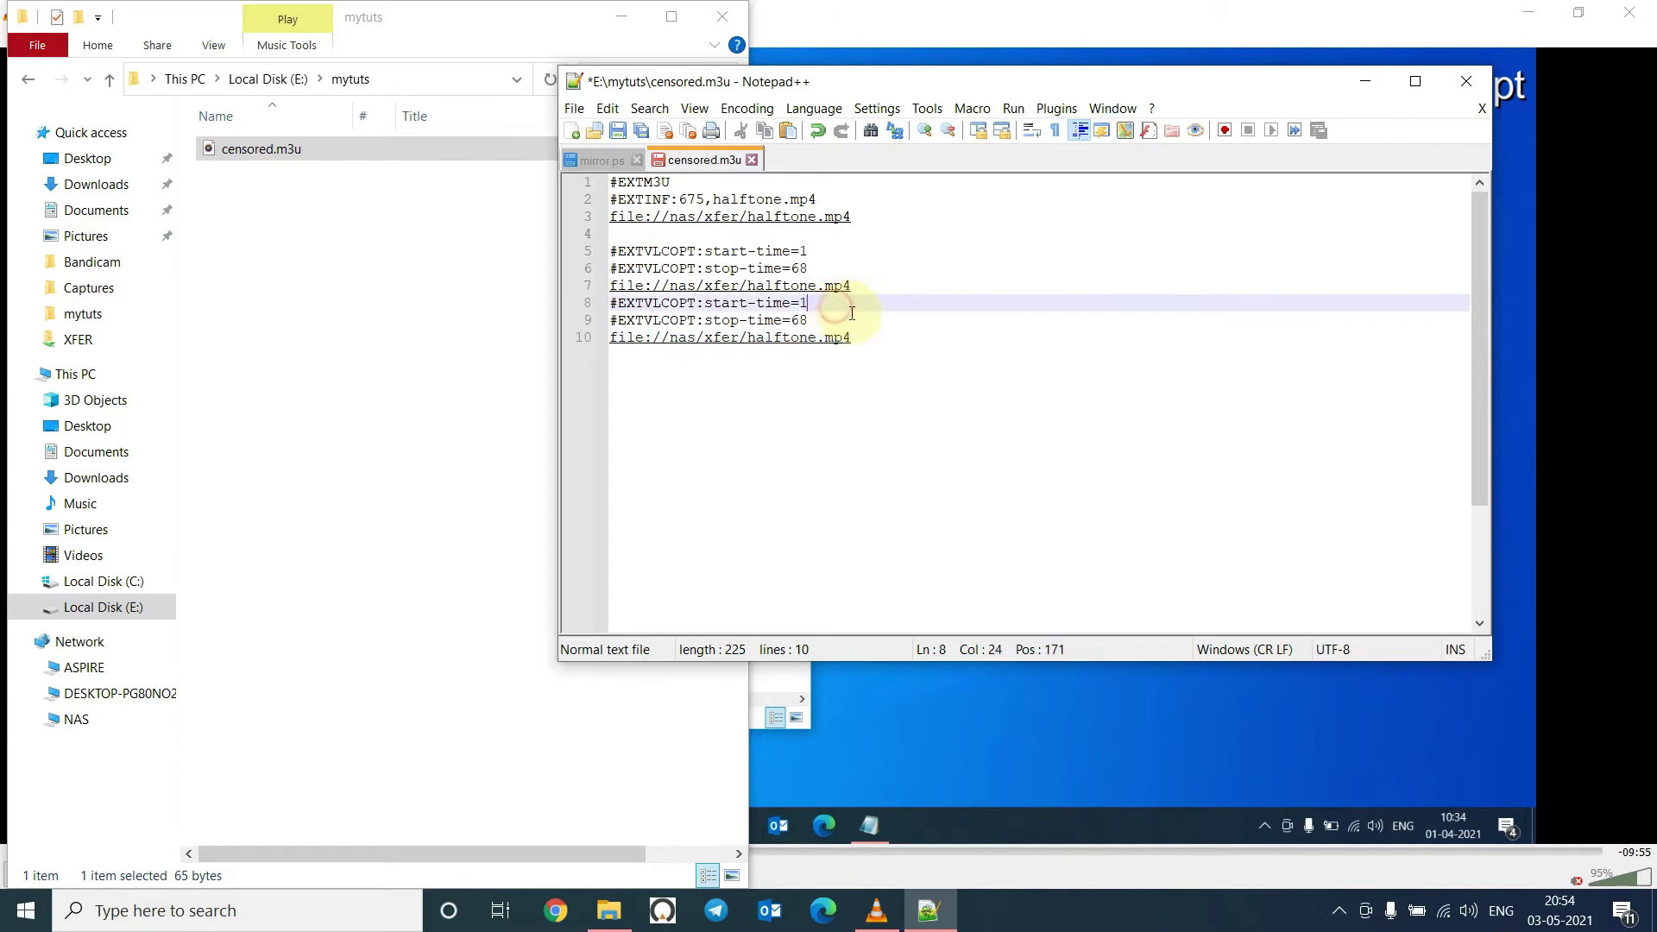
key(BackSpace)
text(291)
click(867, 326)
key(BackSpace)
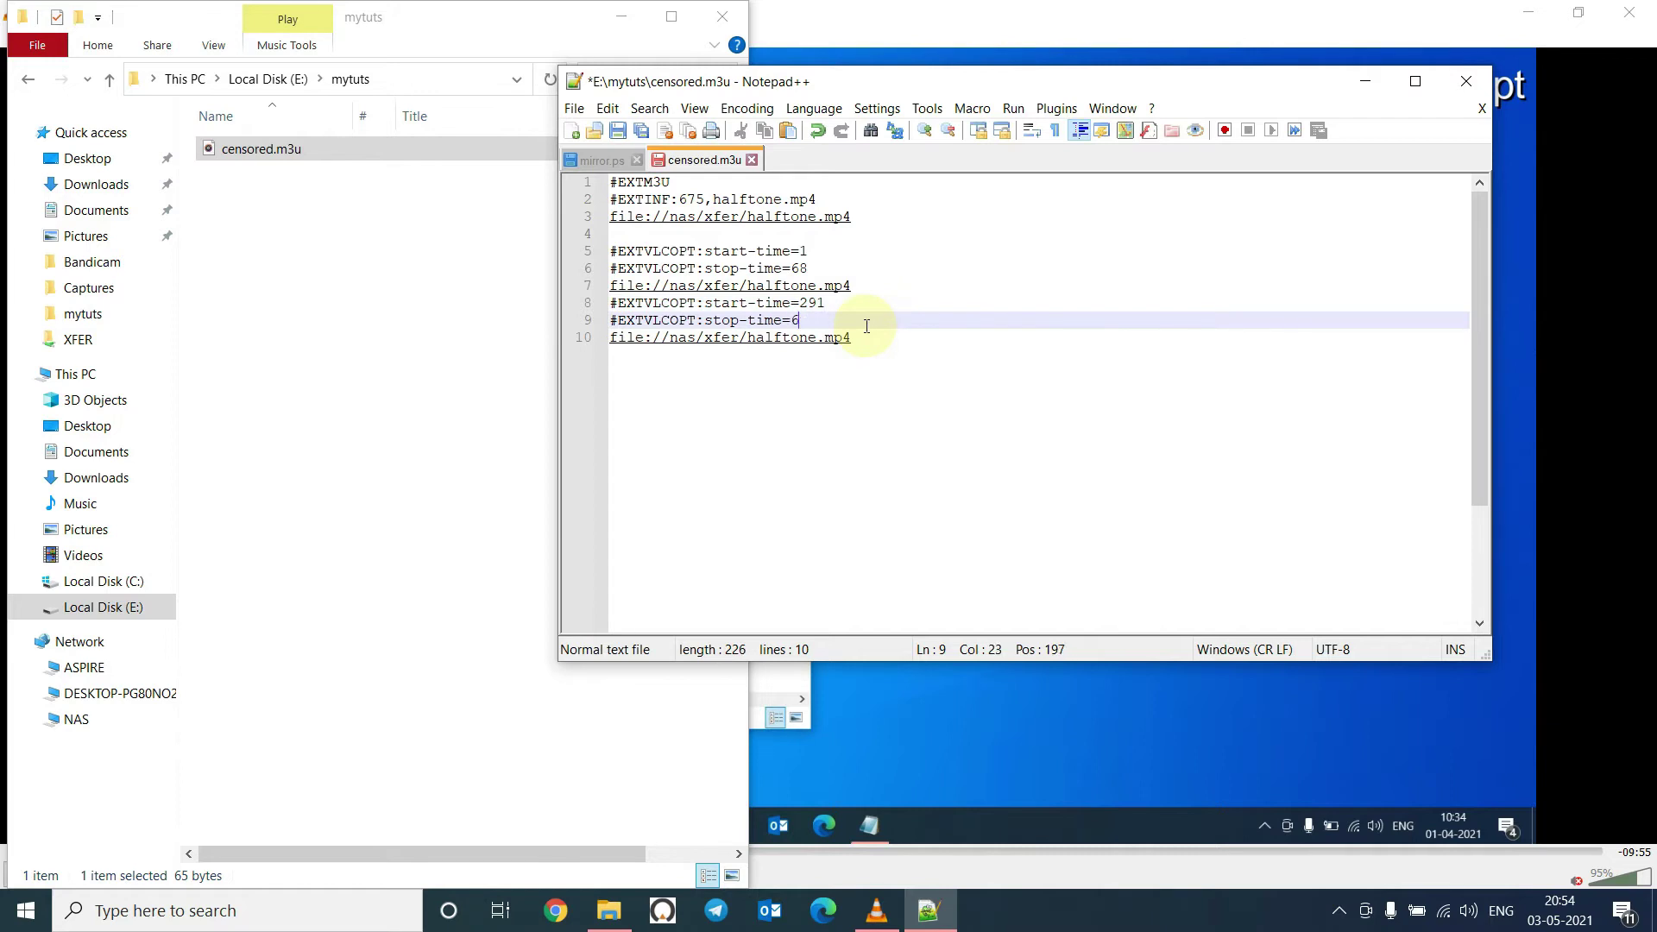
text(75)
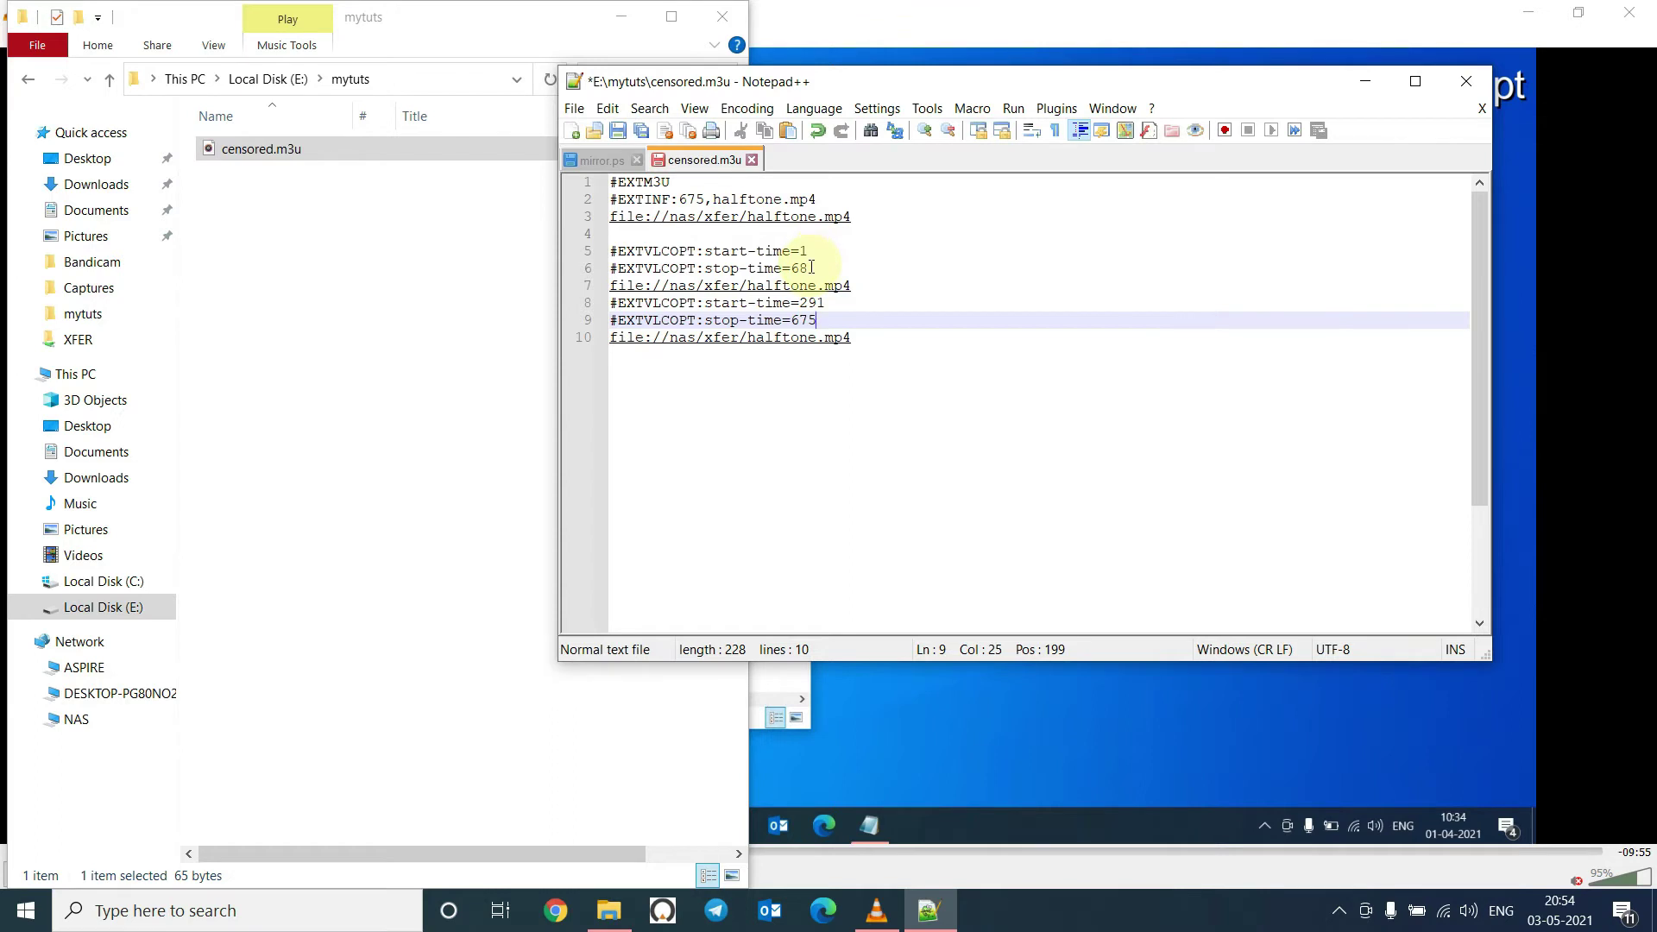
Highlight the 68 and 291 values, then bring up Windows search.
drag(811, 267, 789, 268)
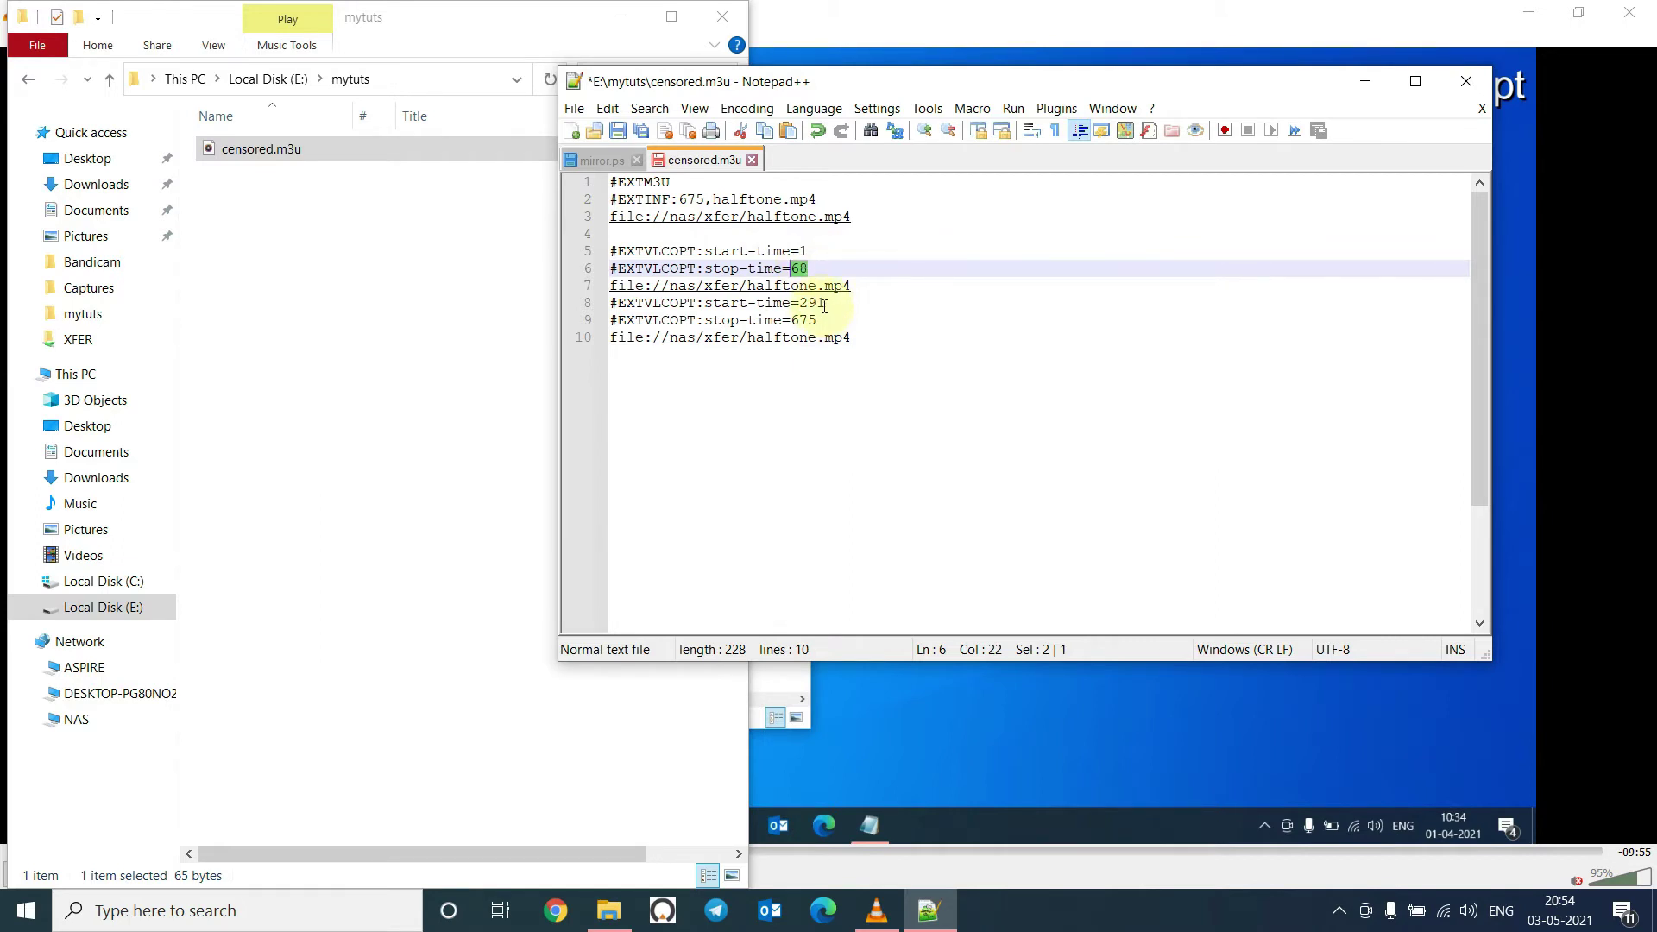
drag(824, 306, 801, 304)
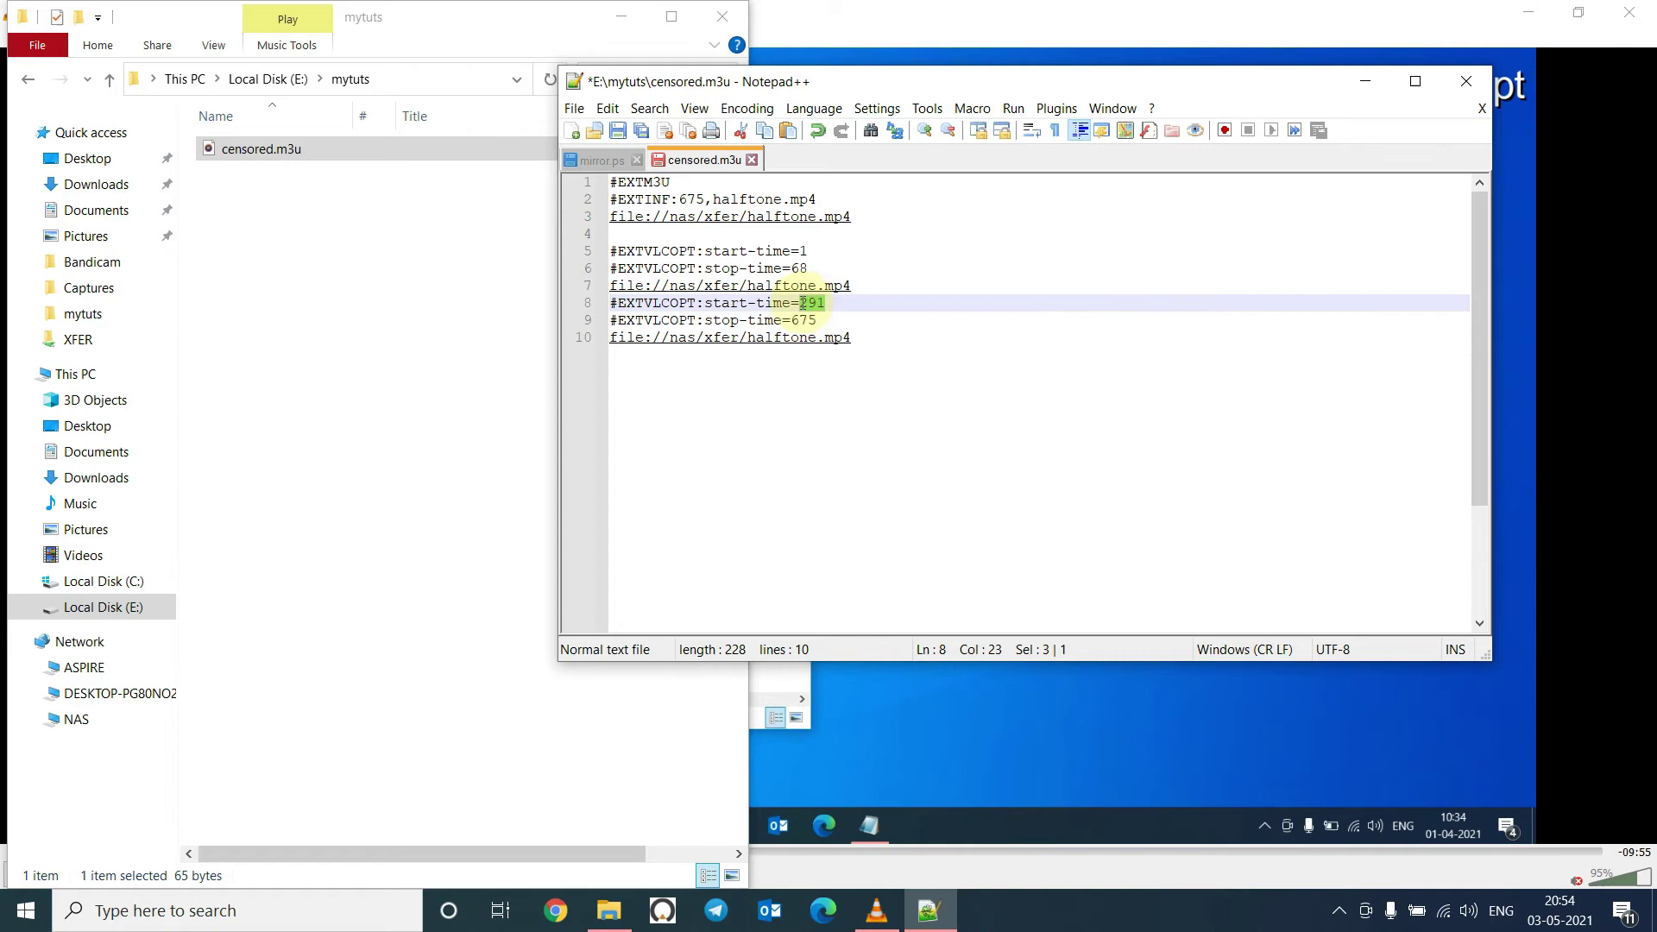
click(1019, 408)
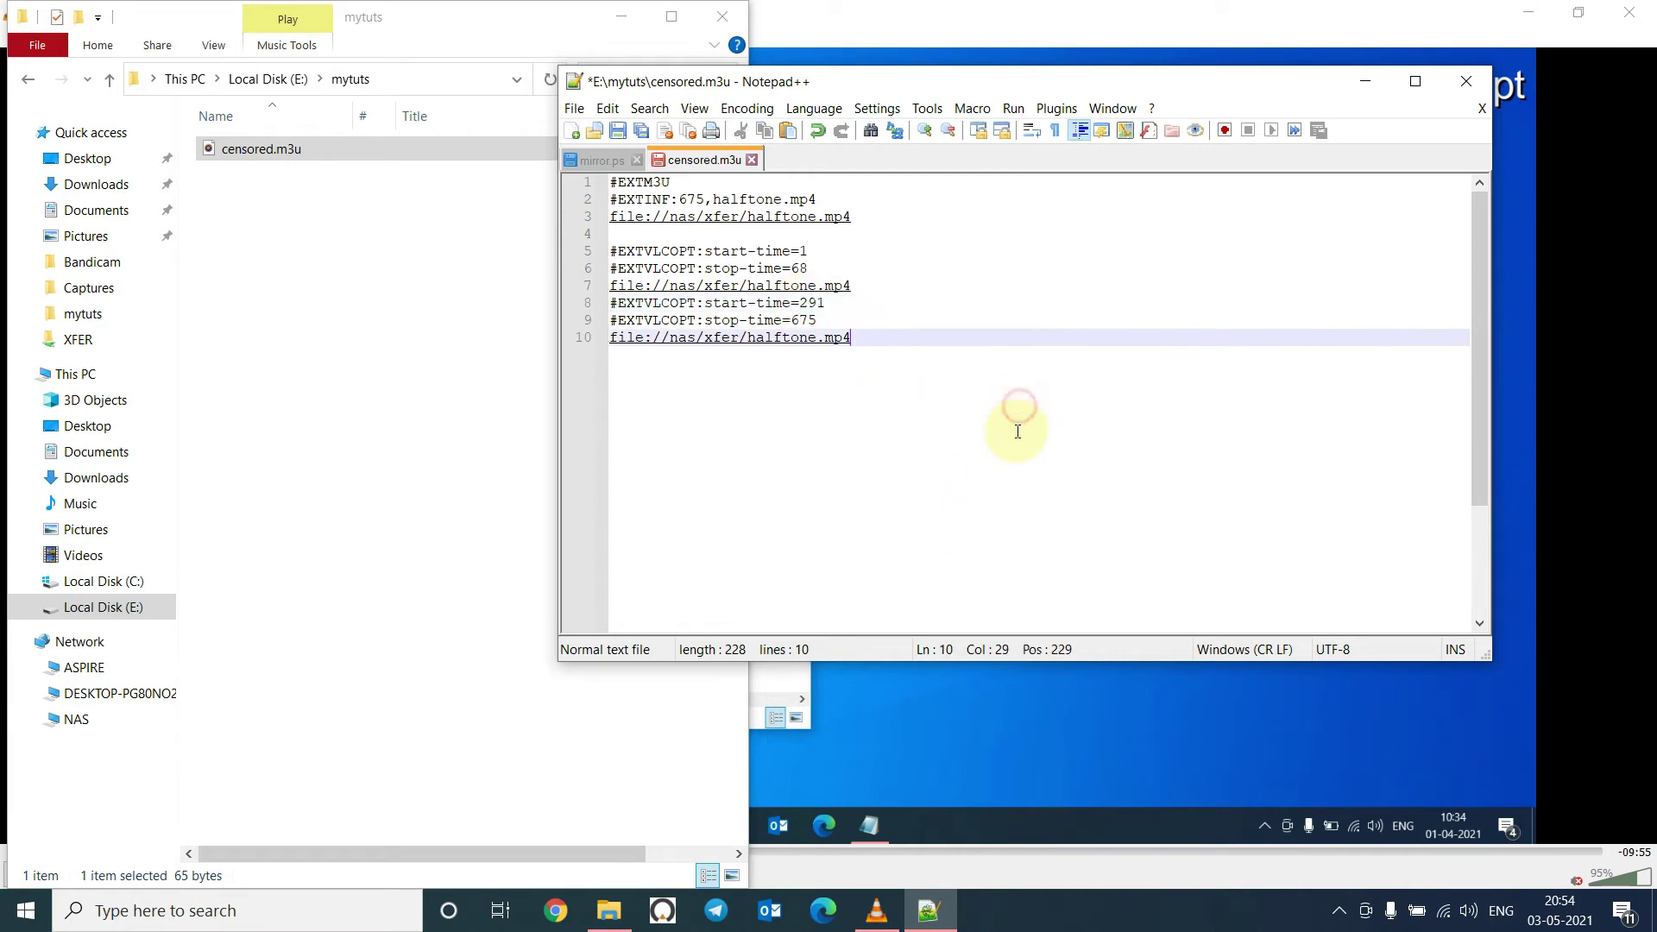
key(super)
Launch Calculator beside the playlist, compute 60 + 8 = 68, and select line 6's =68.
text(calc)
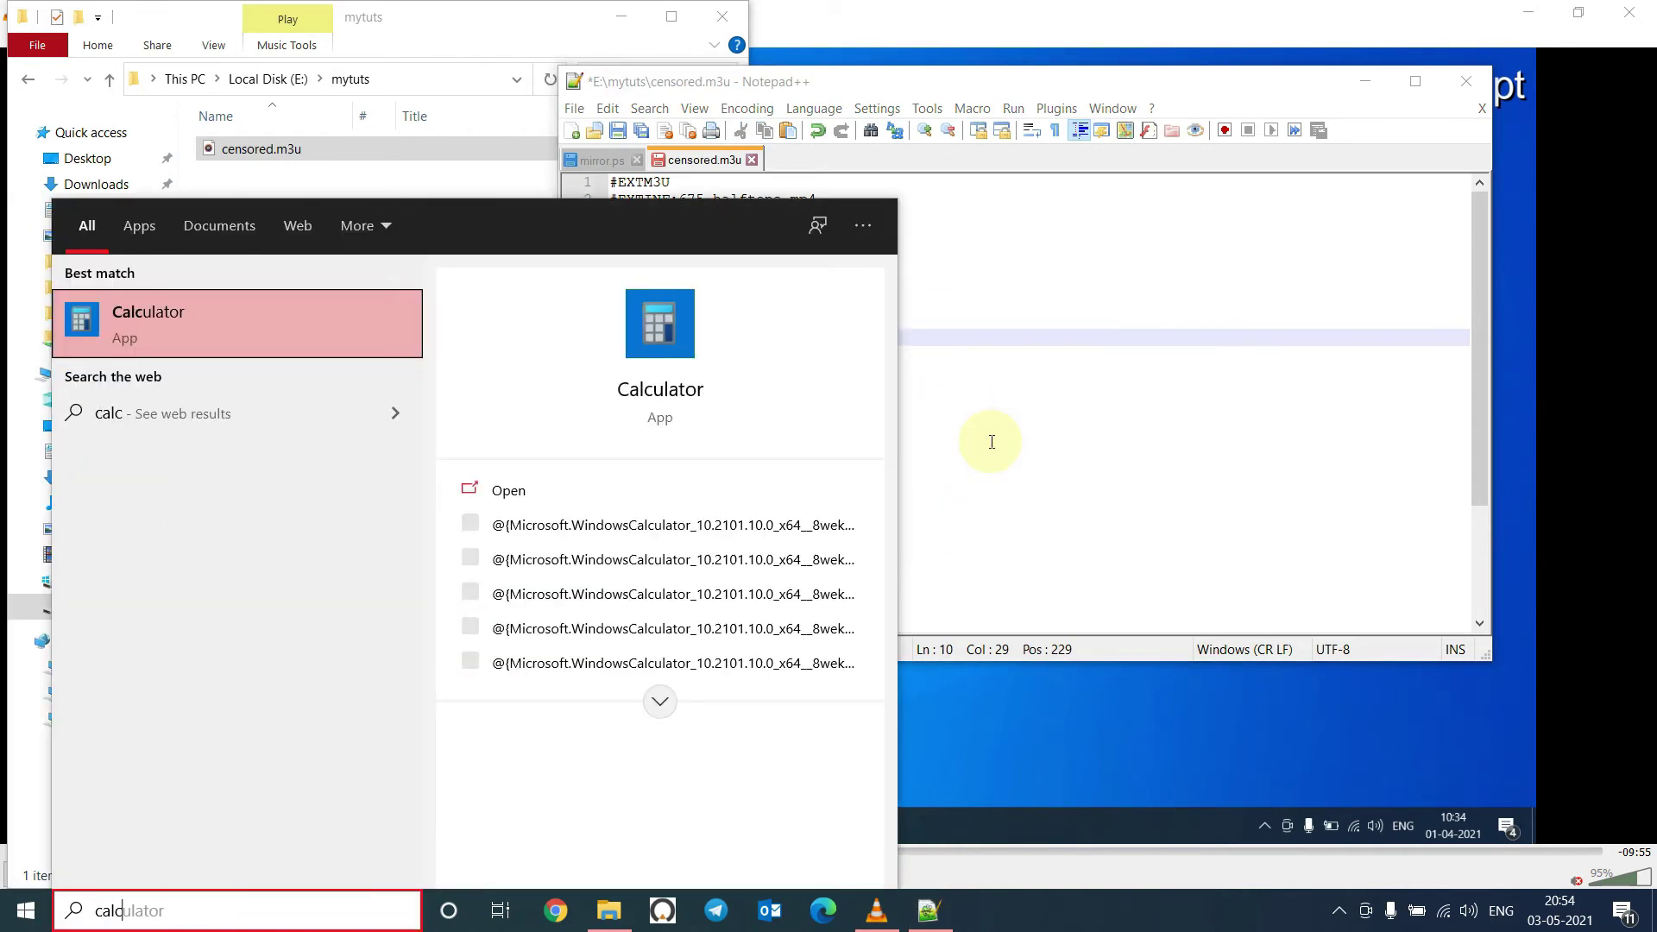
key(Return)
click(911, 125)
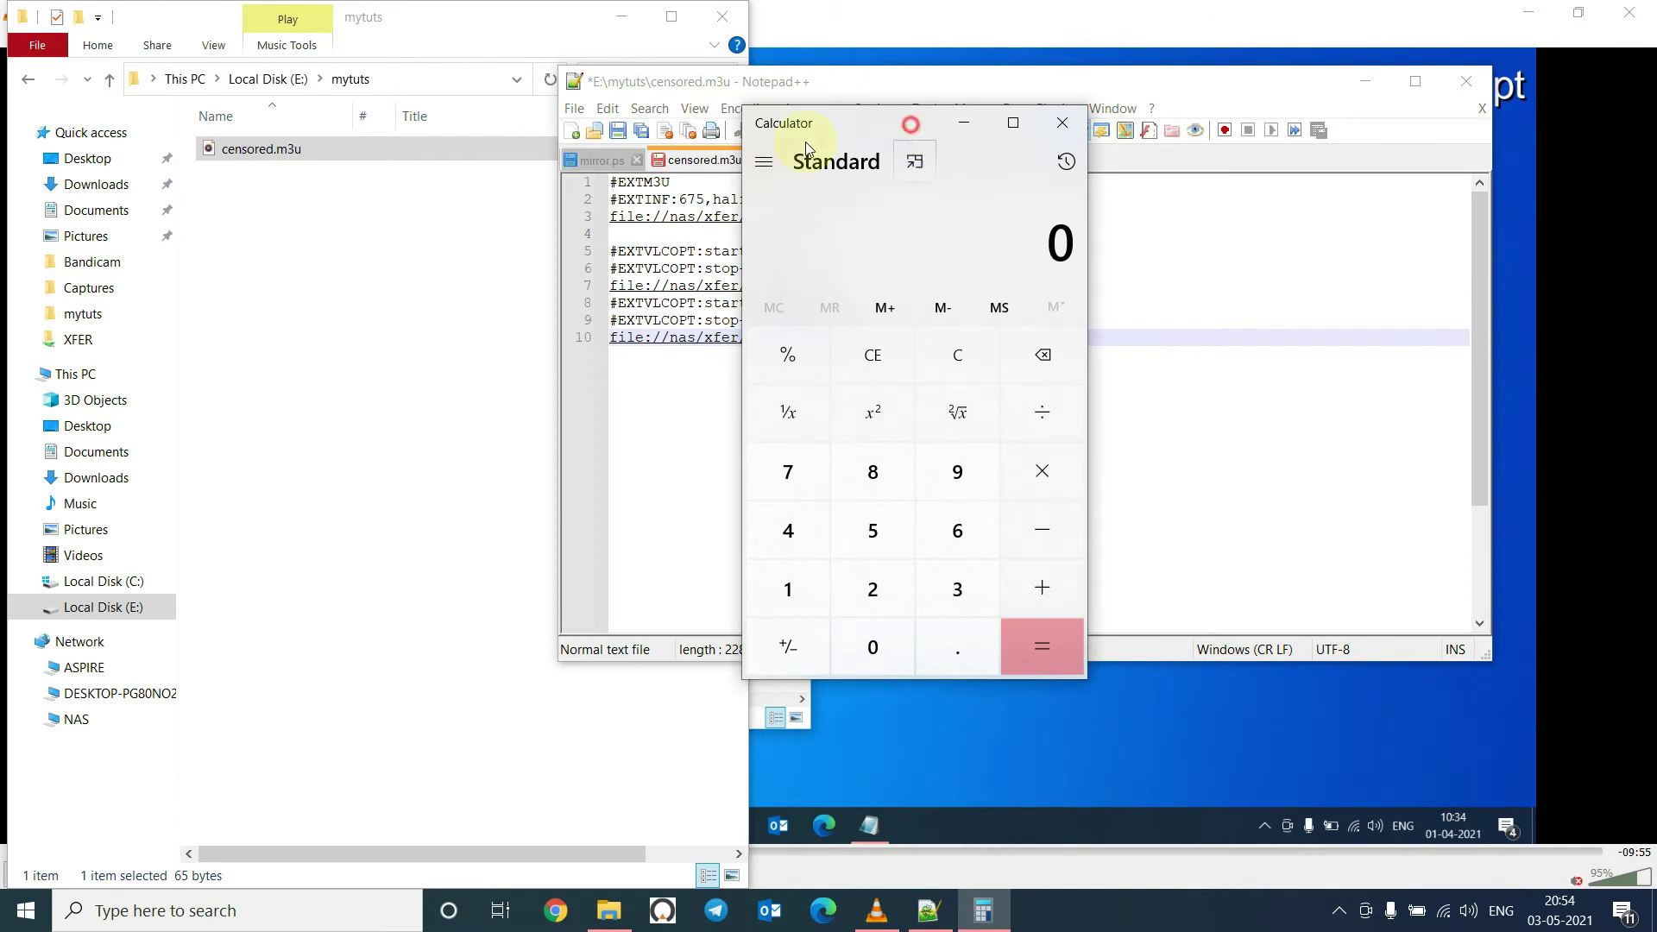
drag(806, 142, 329, 205)
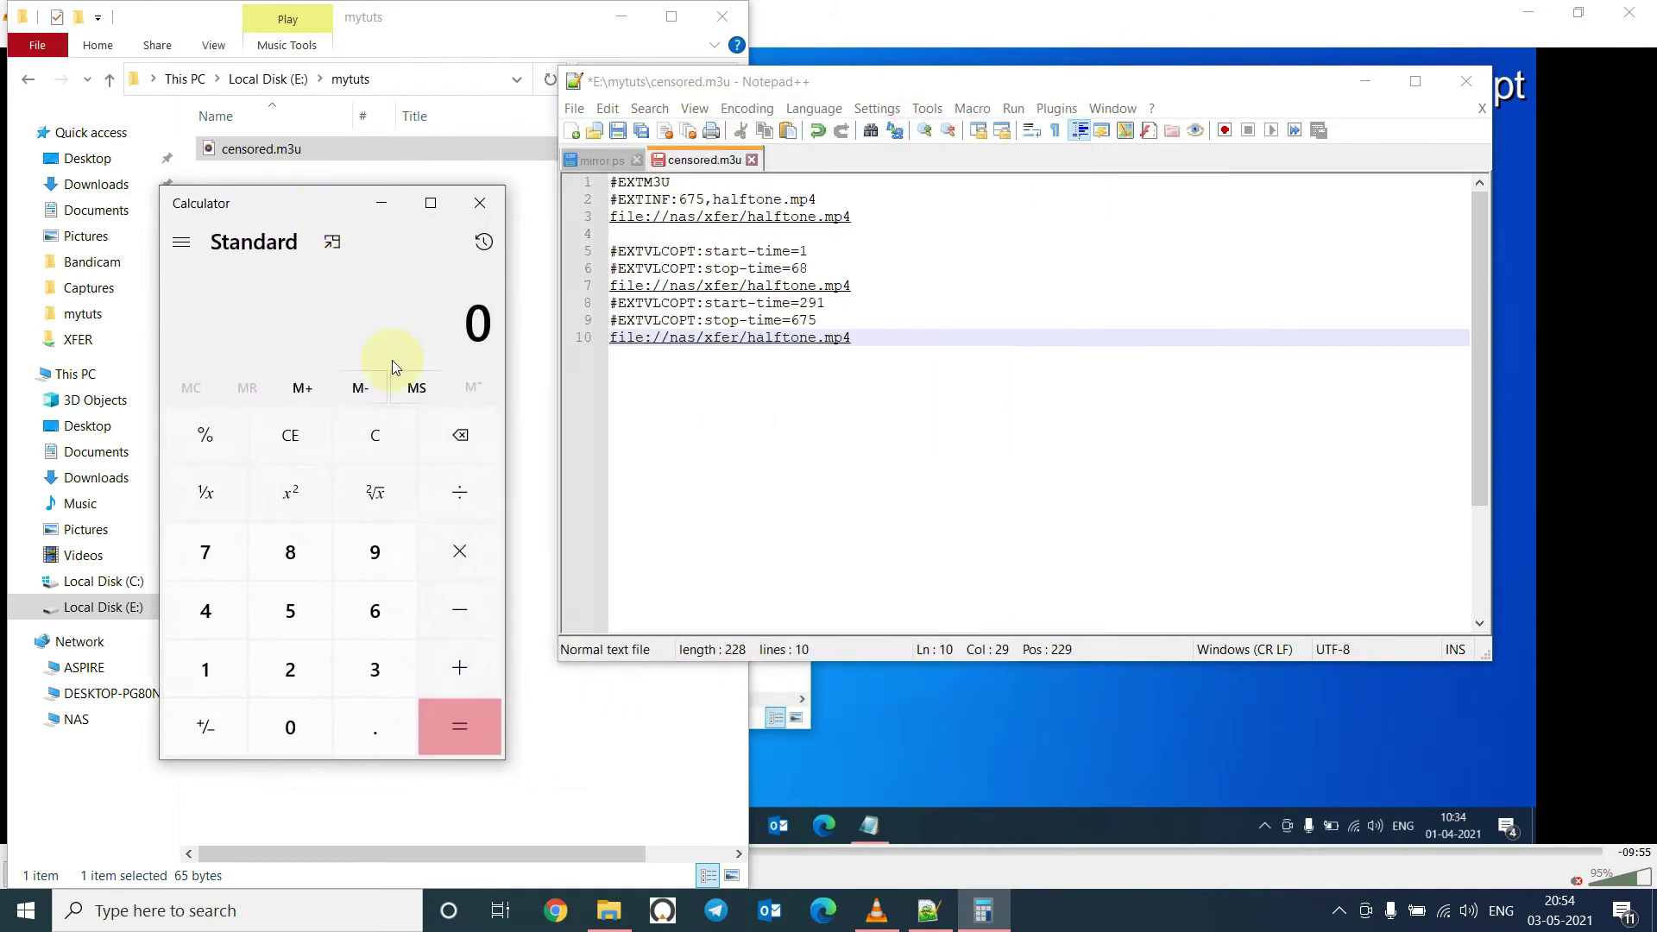
text(60 + 8)
key(Return)
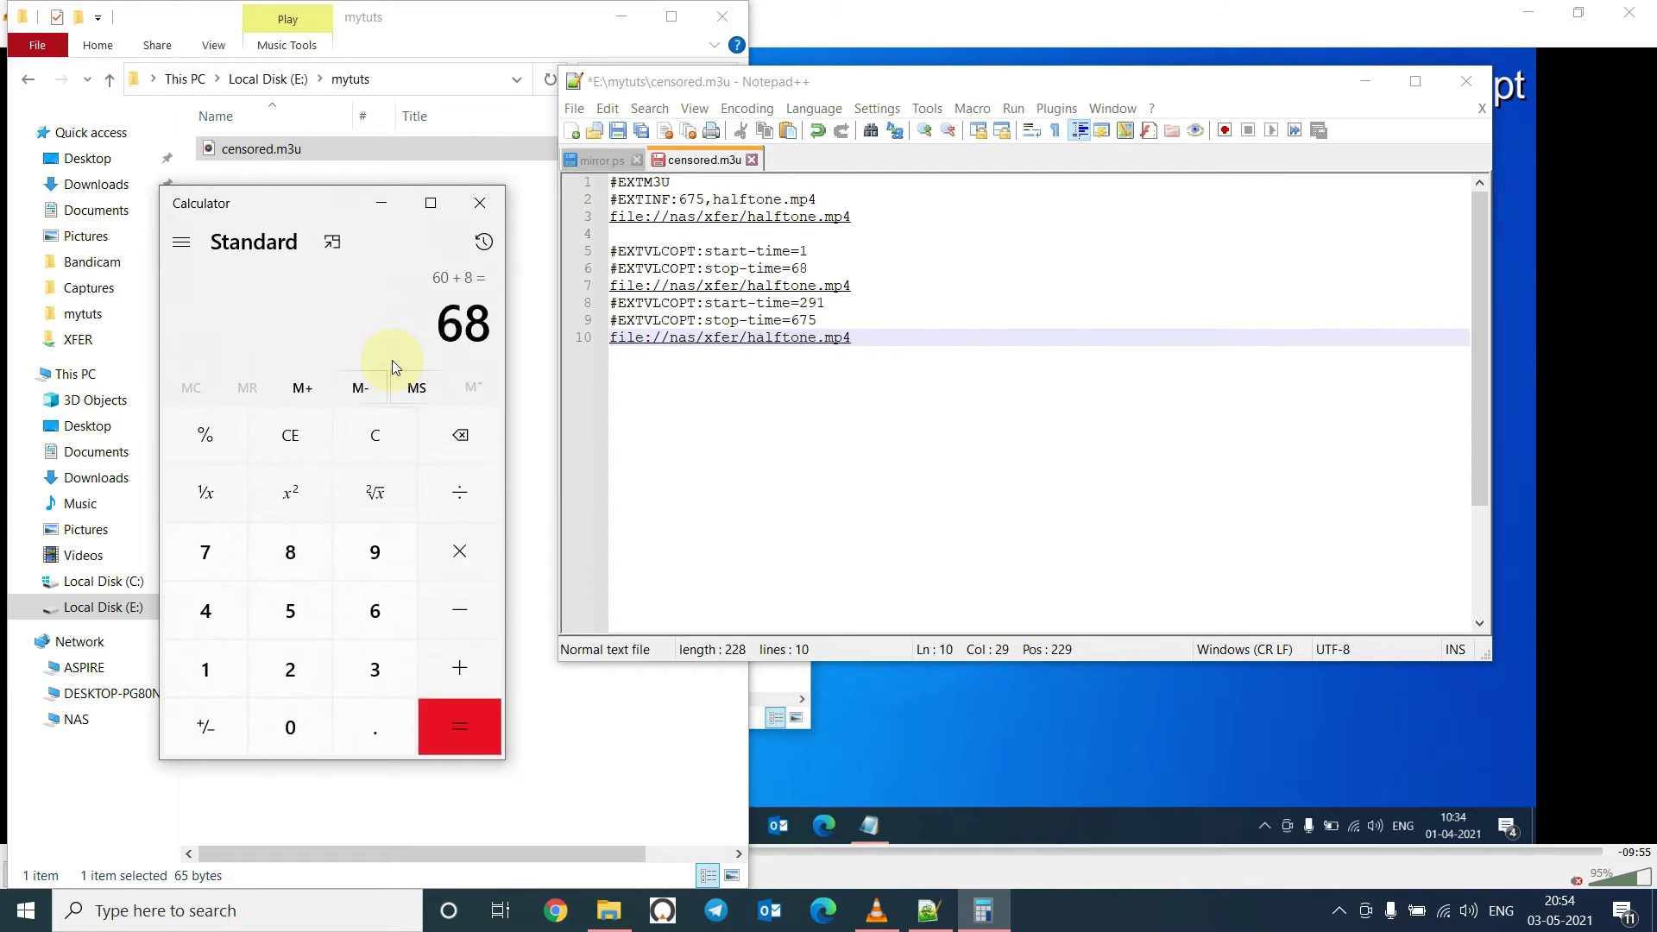
click(809, 269)
drag(809, 269, 783, 270)
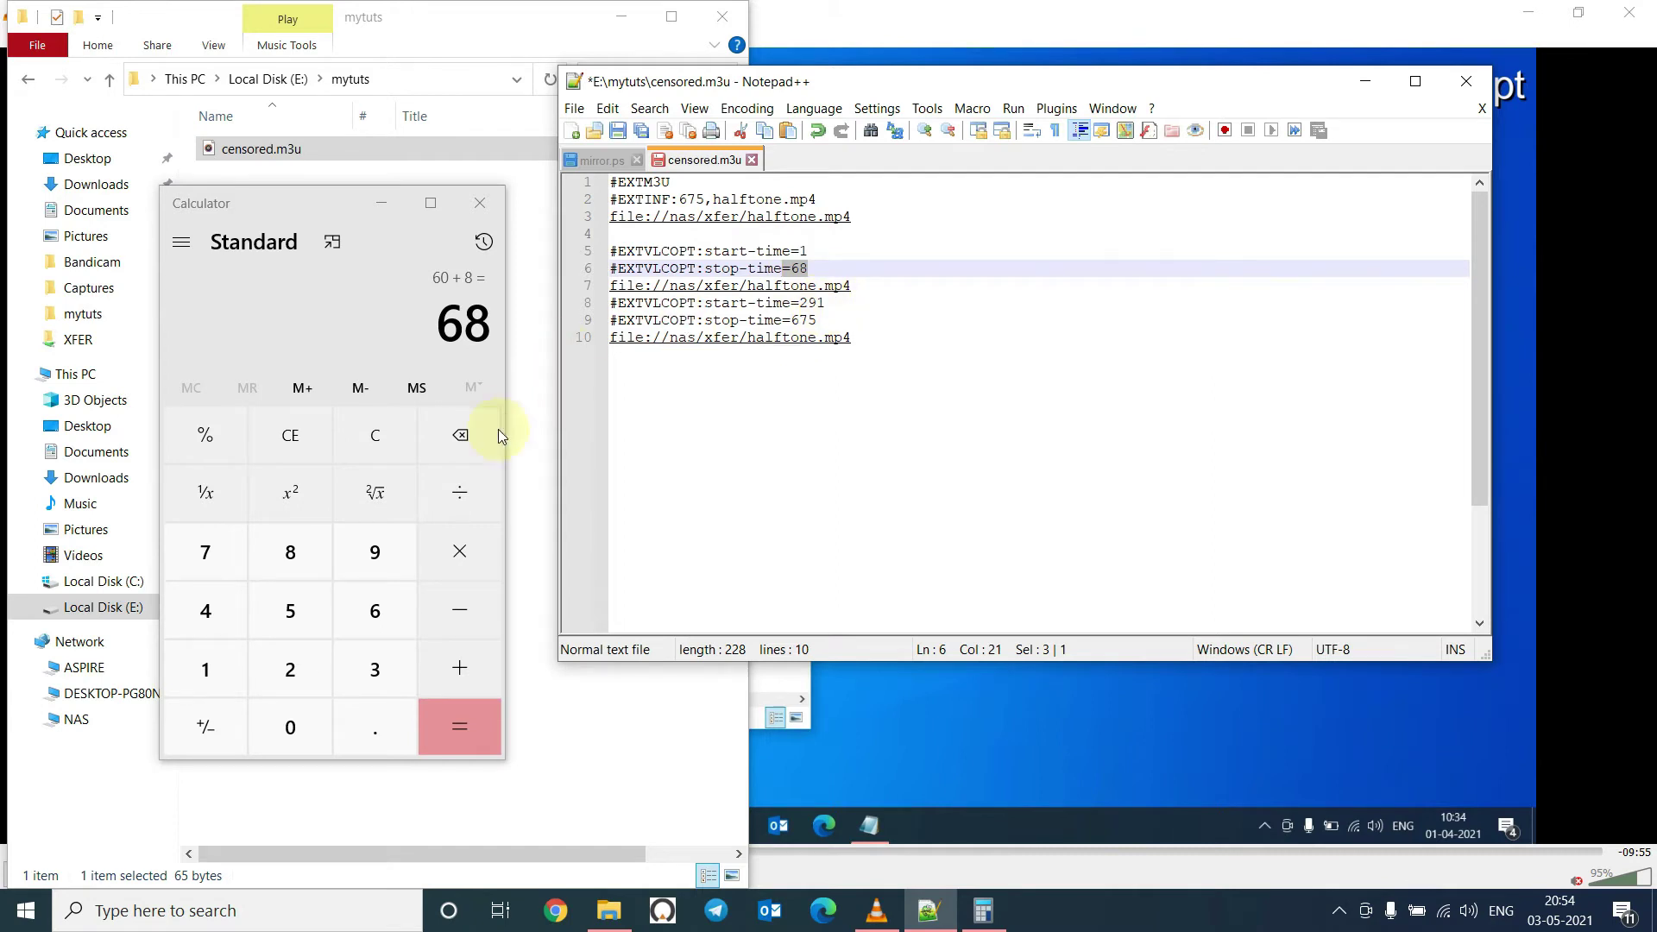
Compute 120 + 58 = 178 and set line 8's start-time value to 178.
click(387, 442)
text(12)
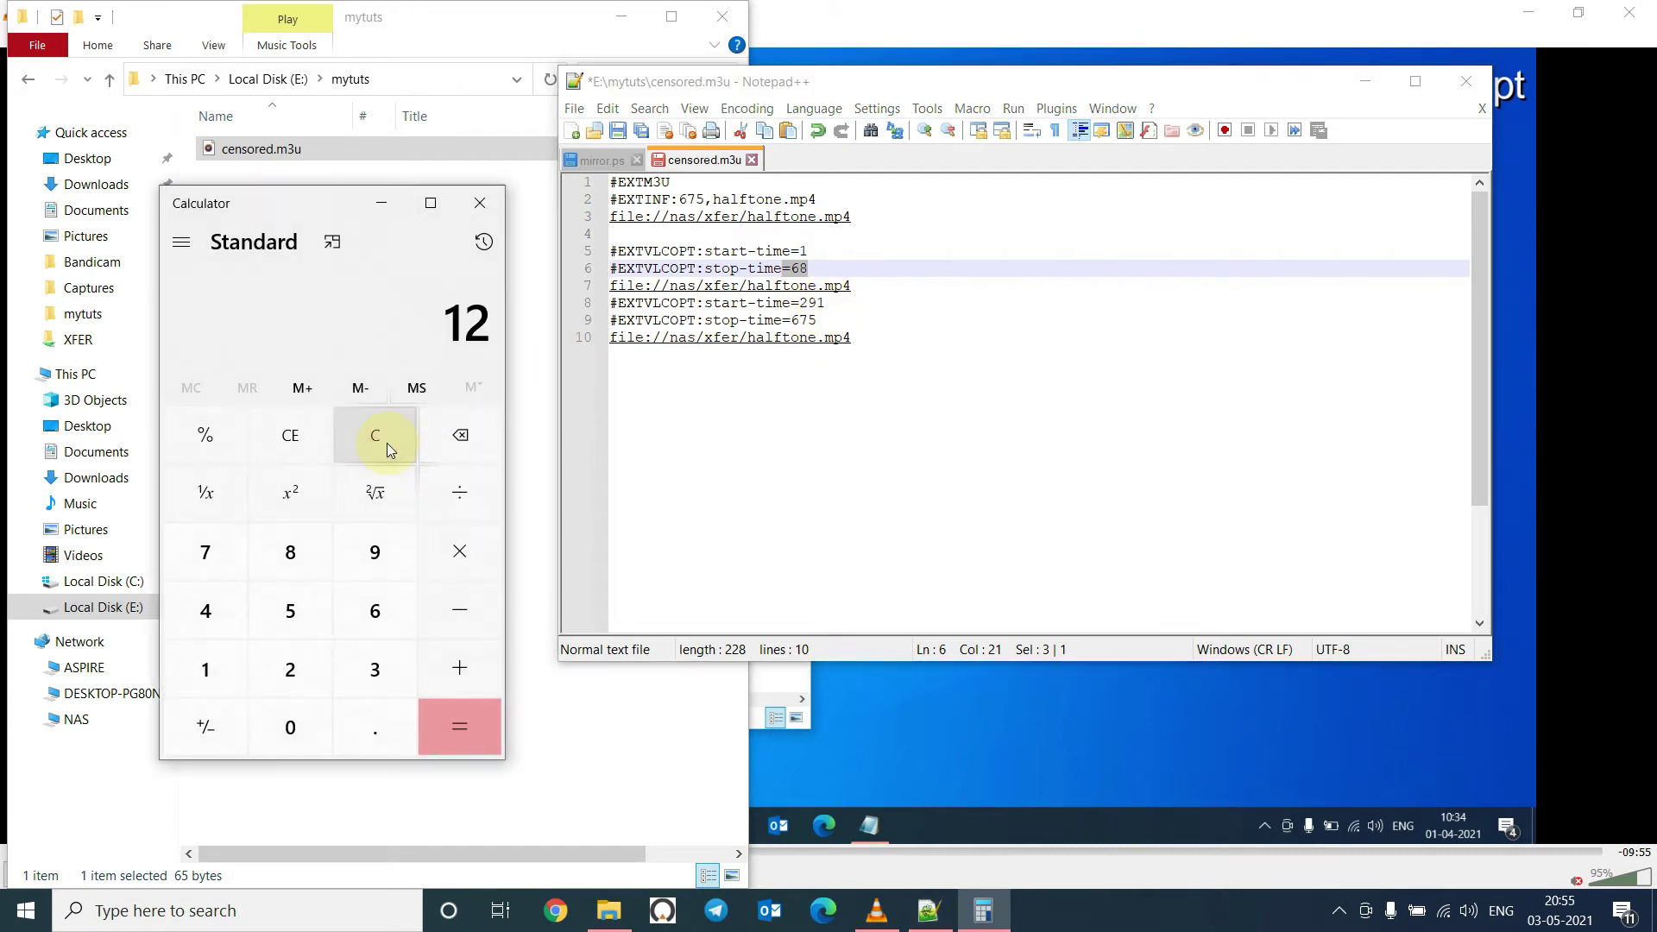
text(0 )
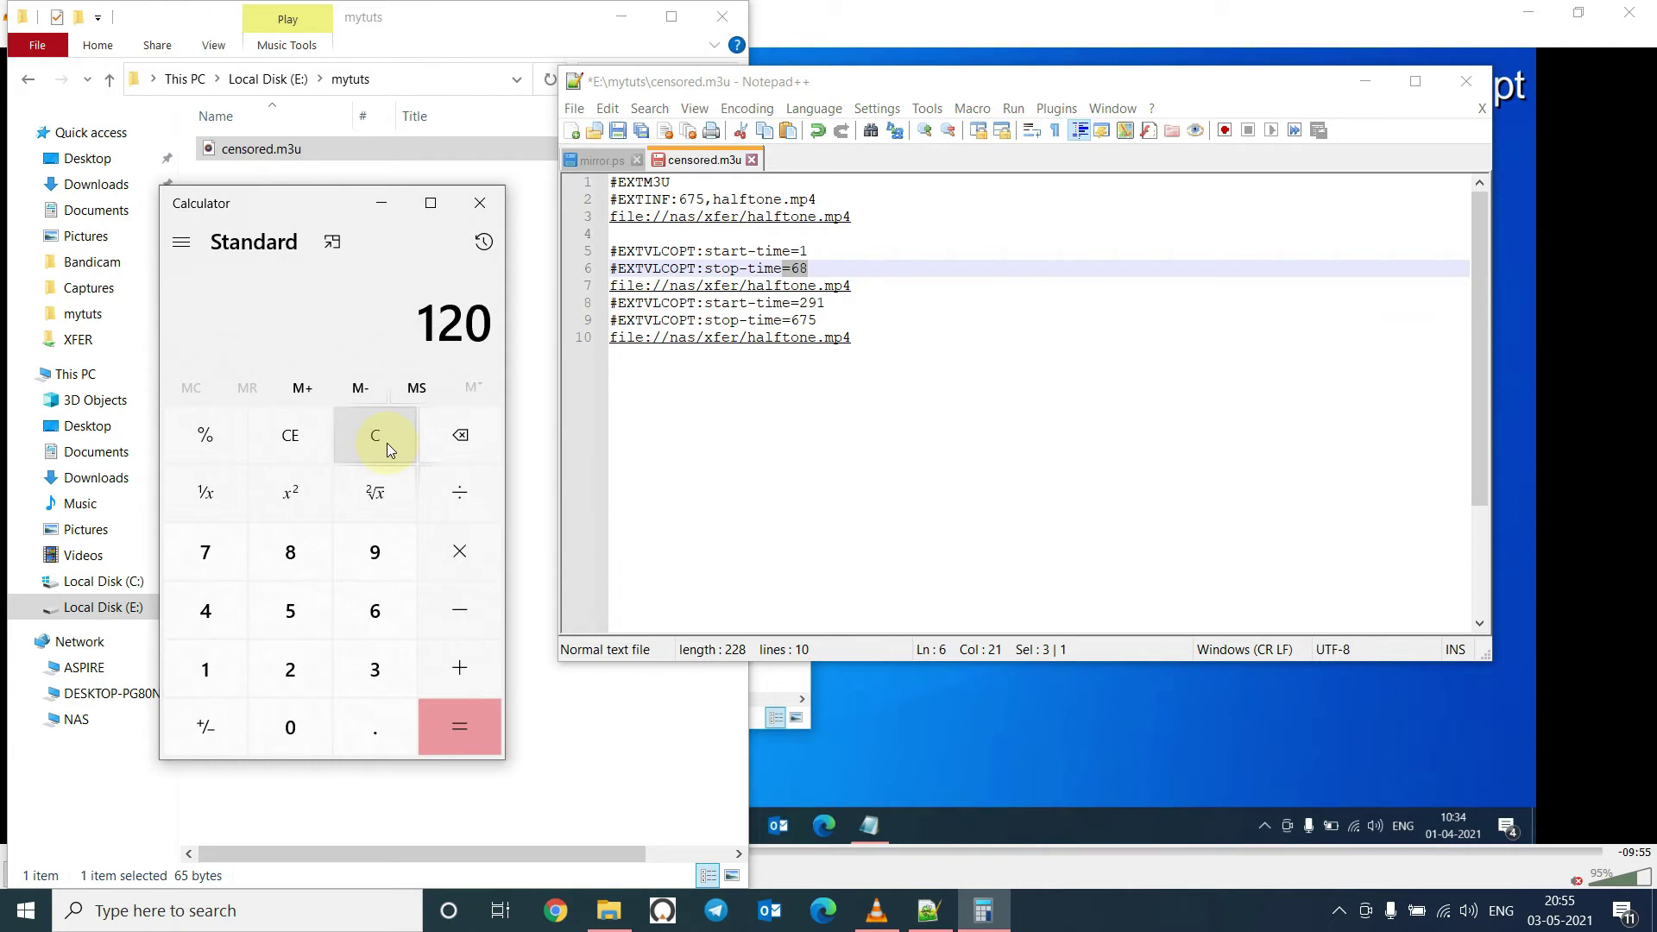
text(+ 58)
key(Return)
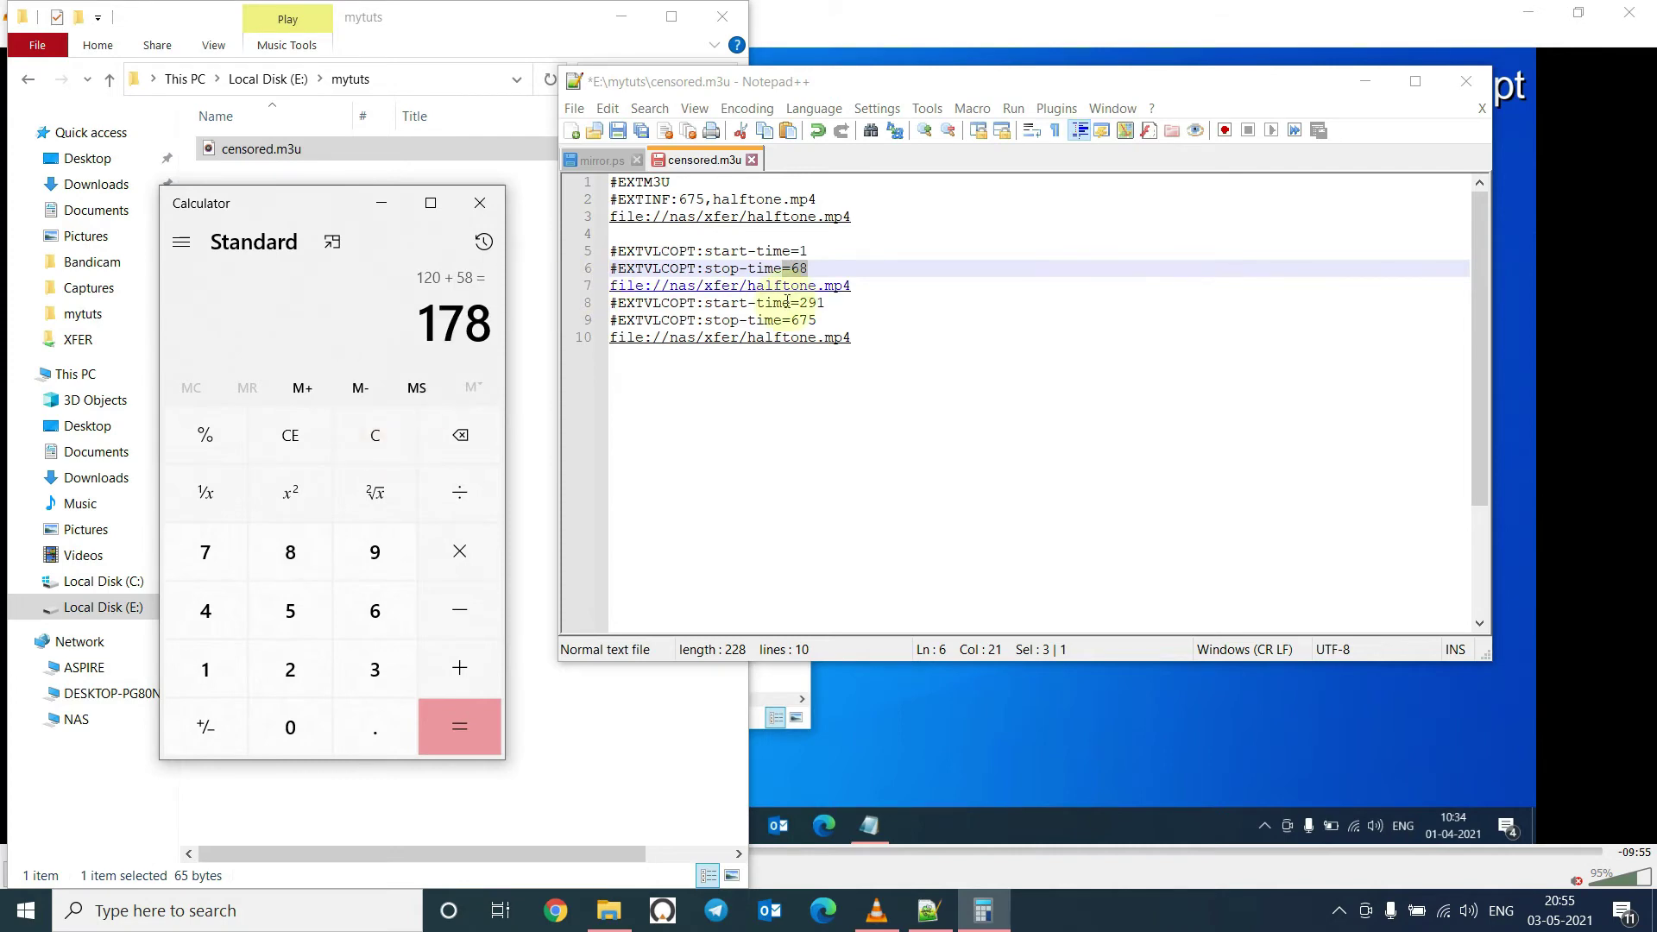
click(831, 304)
key(BackSpace)
key(BackSpace)
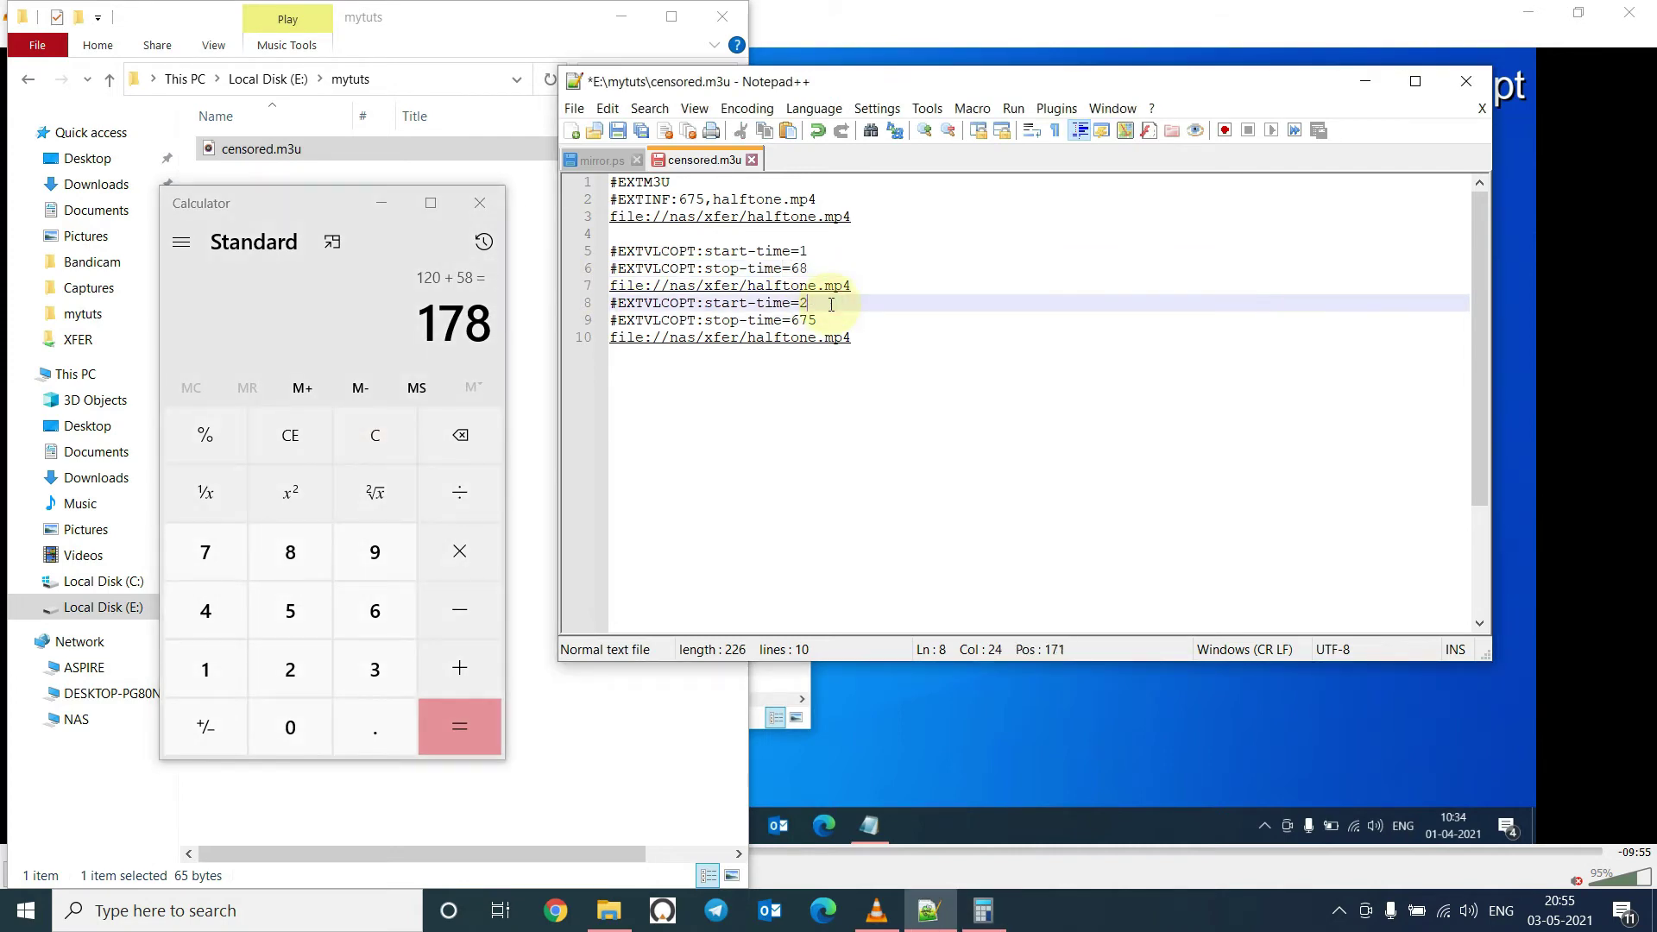
text(178)
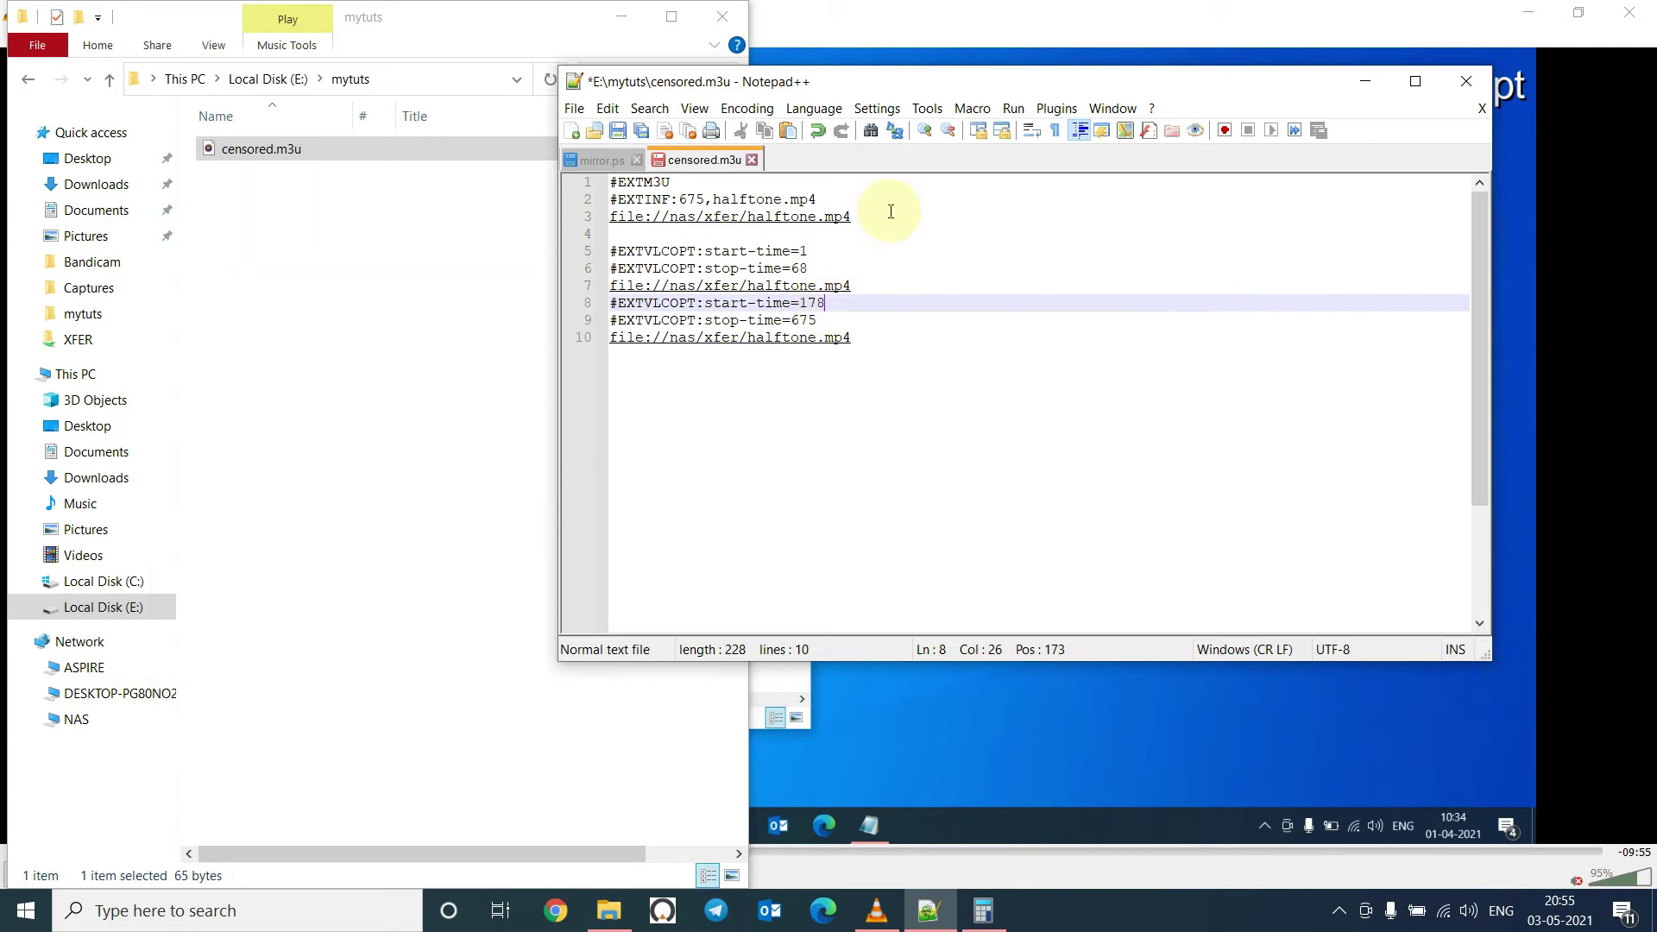
Delete the standalone file path line and leftover blank line, then save censored.m3u.
drag(897, 210, 609, 216)
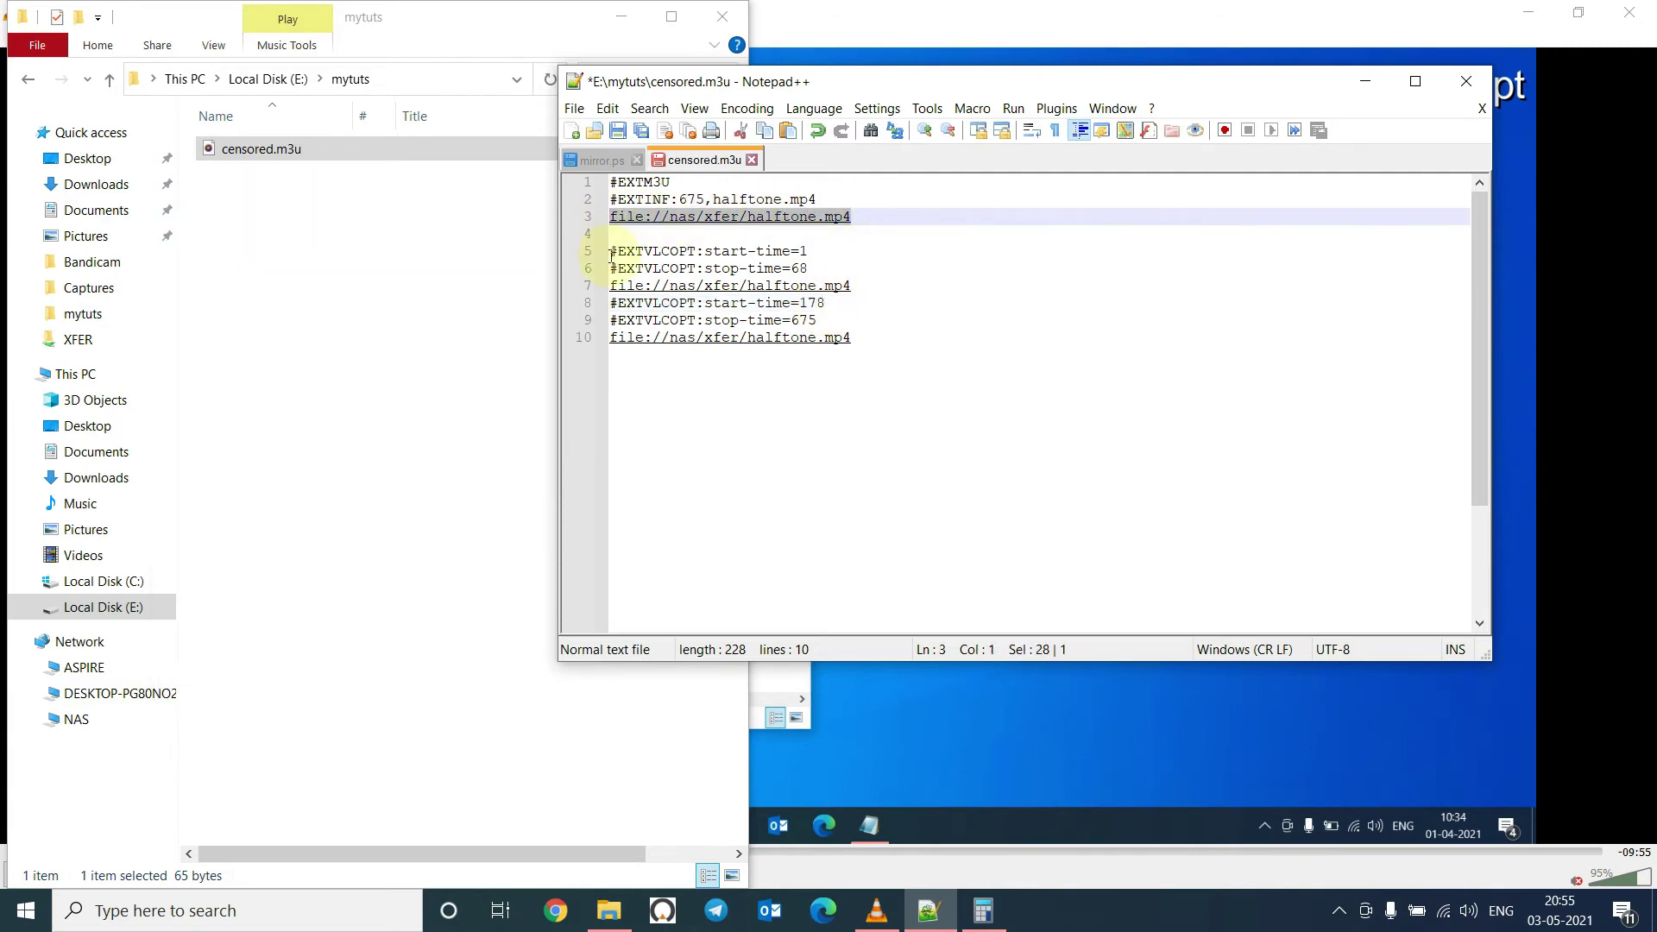
key(Delete)
key(Down)
key(Down)
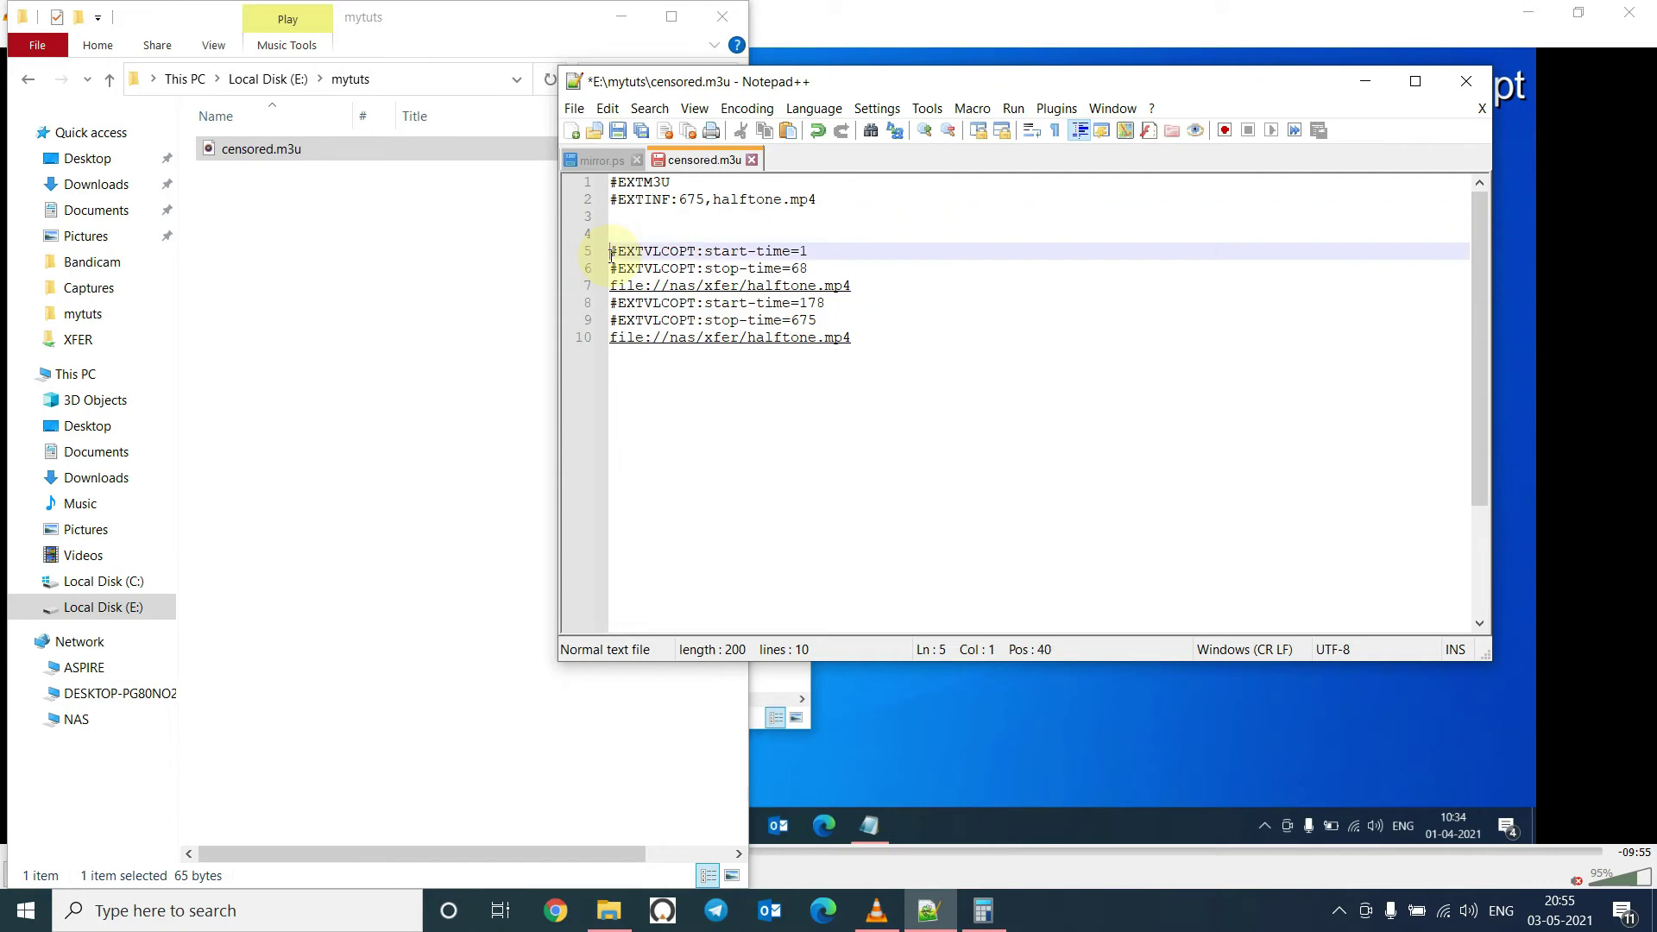
key(BackSpace)
key(BackSpace)
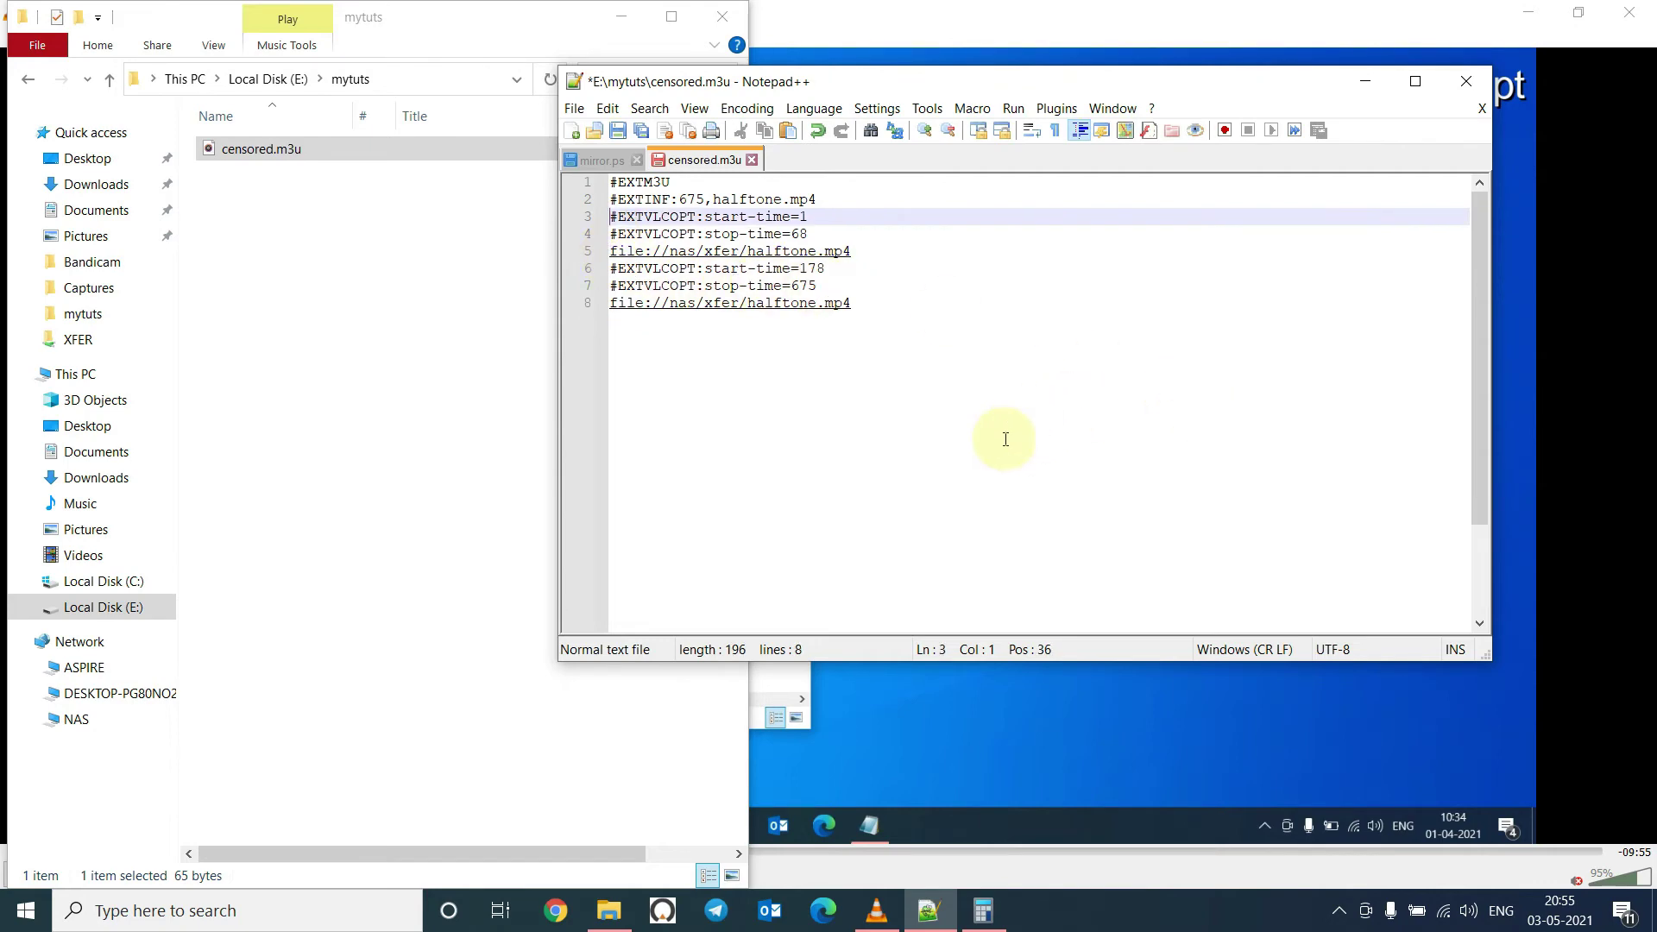
key(ctrl+s)
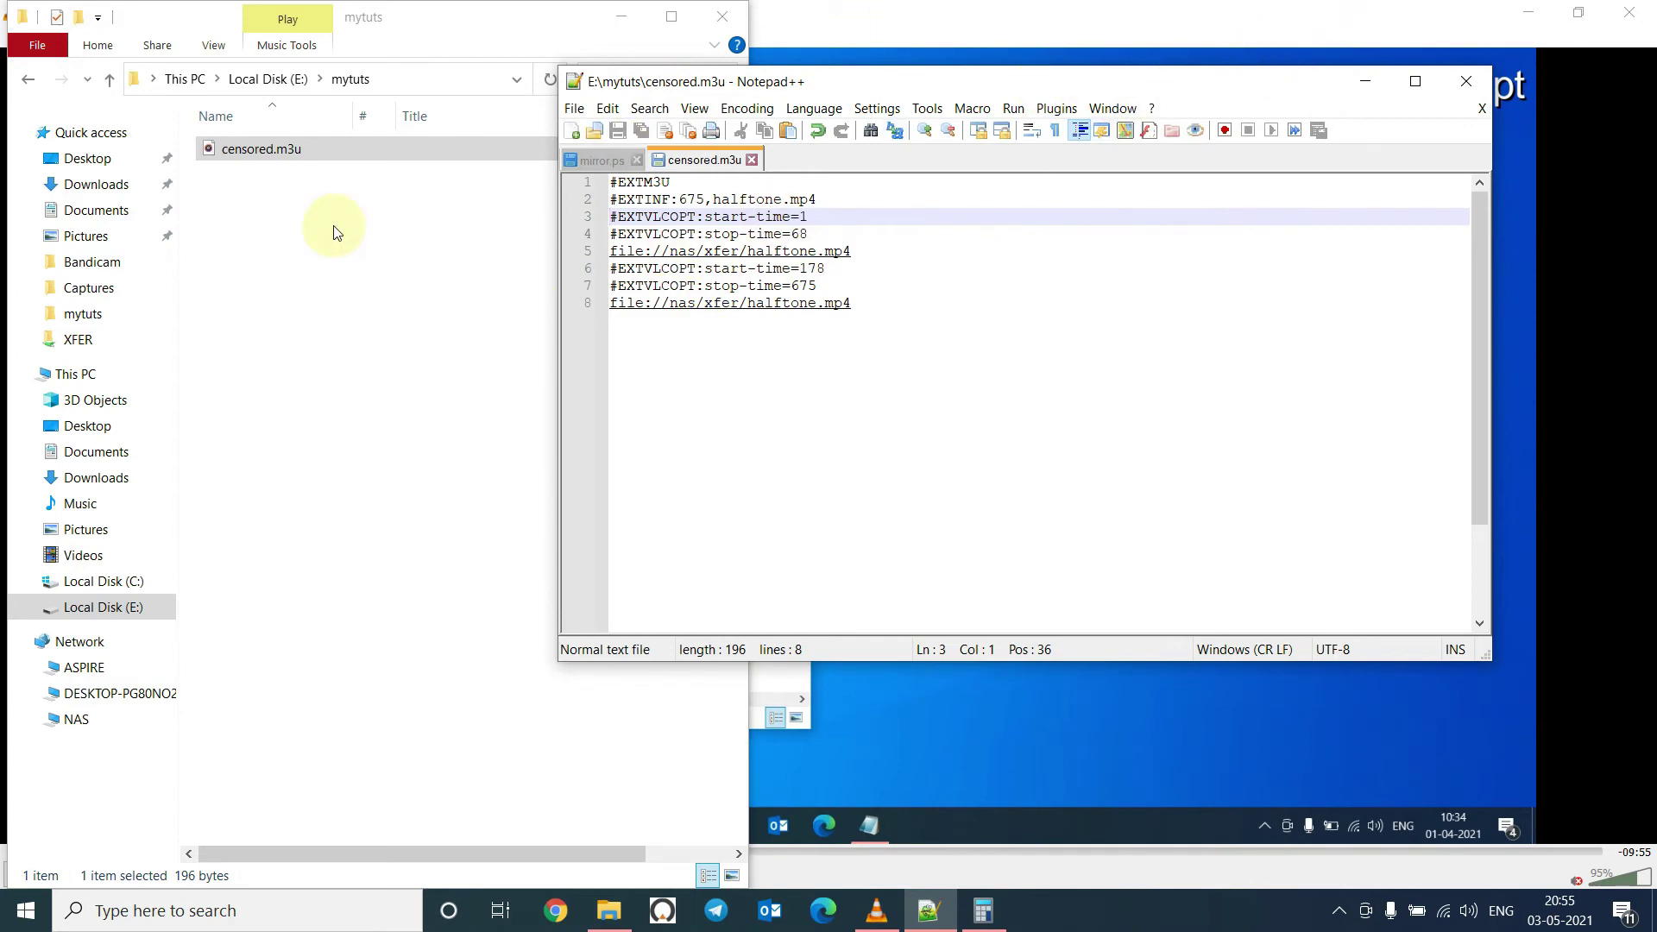
Close VLC, relaunch it via search, and drop censored.m3u onto the fresh window.
click(293, 164)
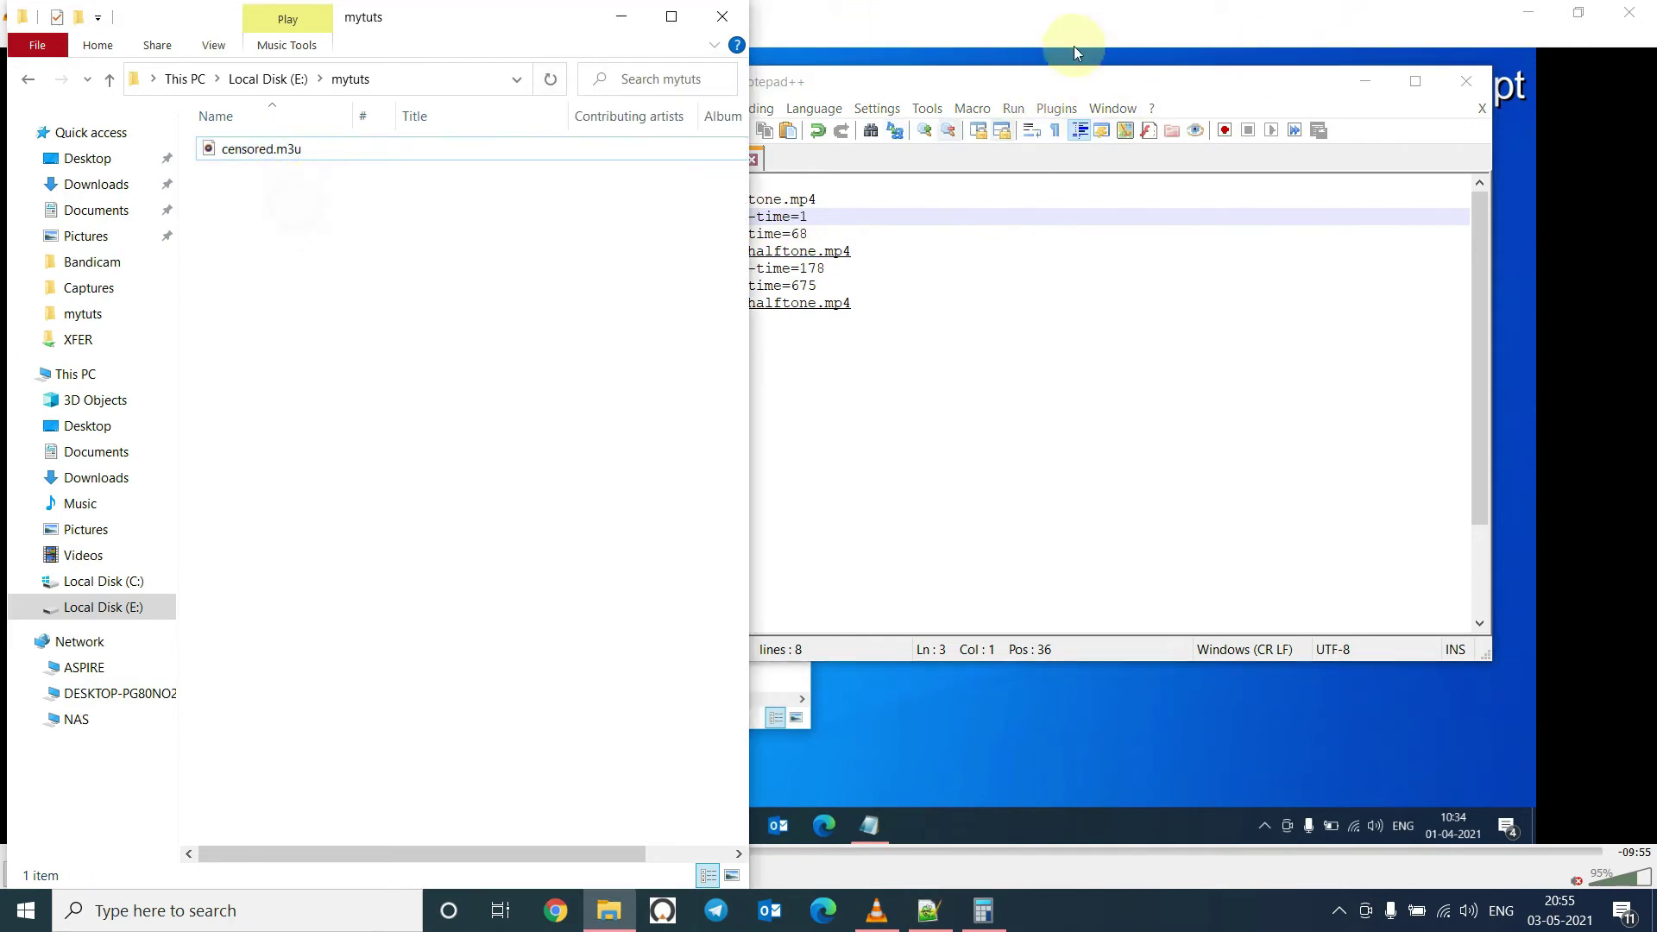
click(1342, 17)
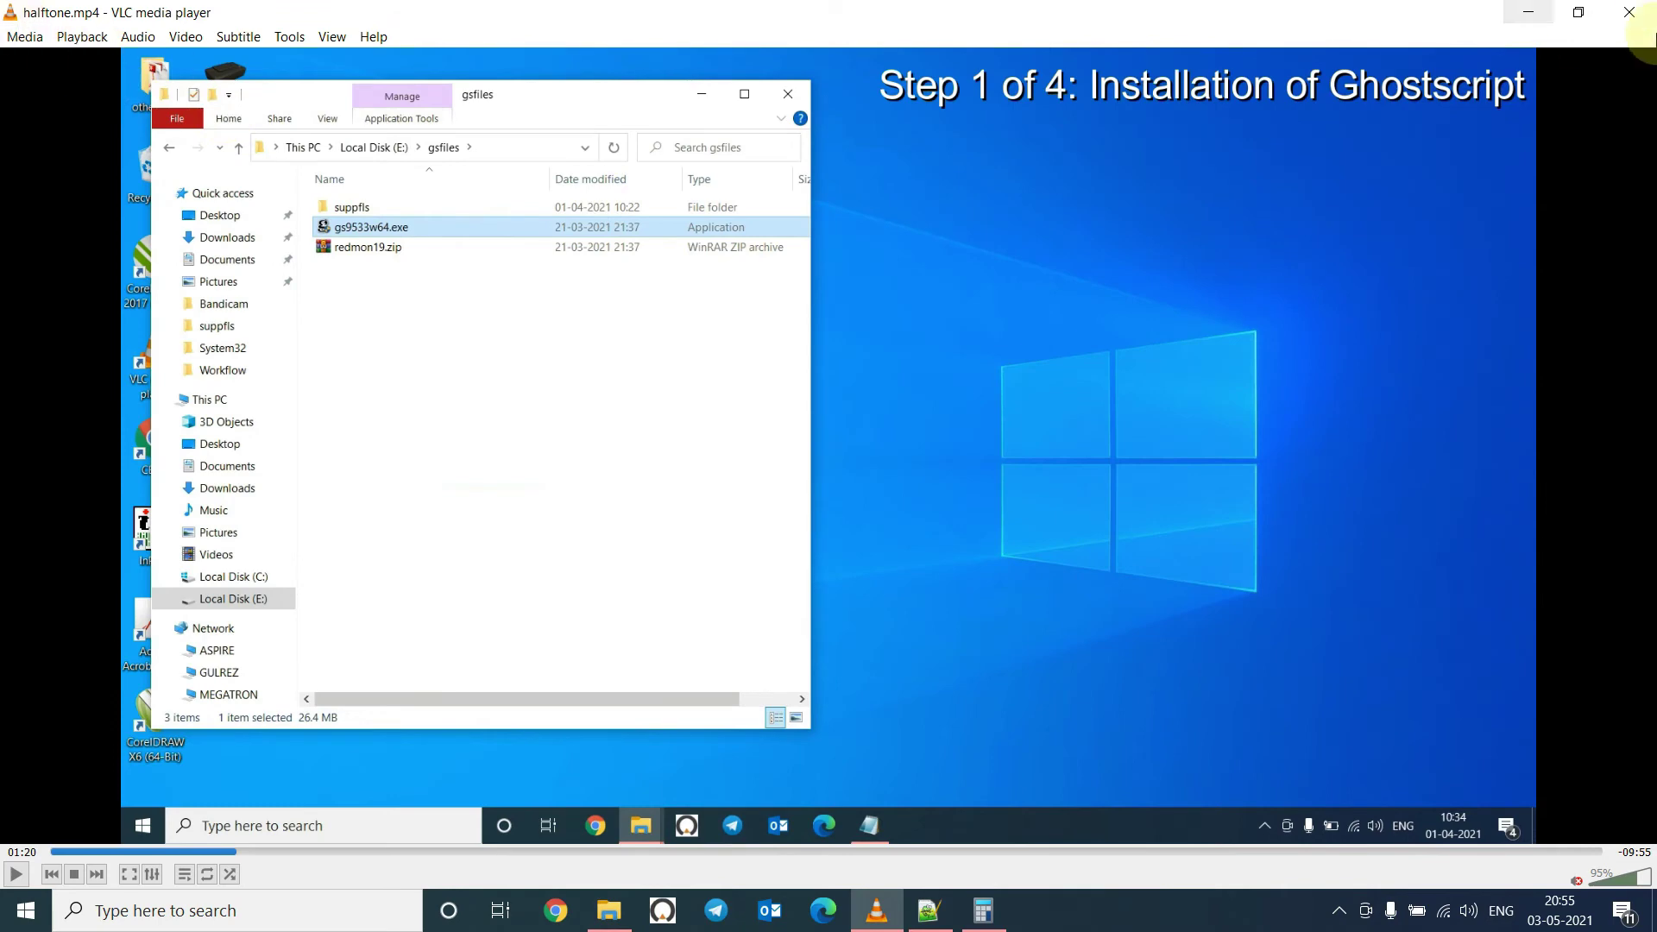
click(1630, 13)
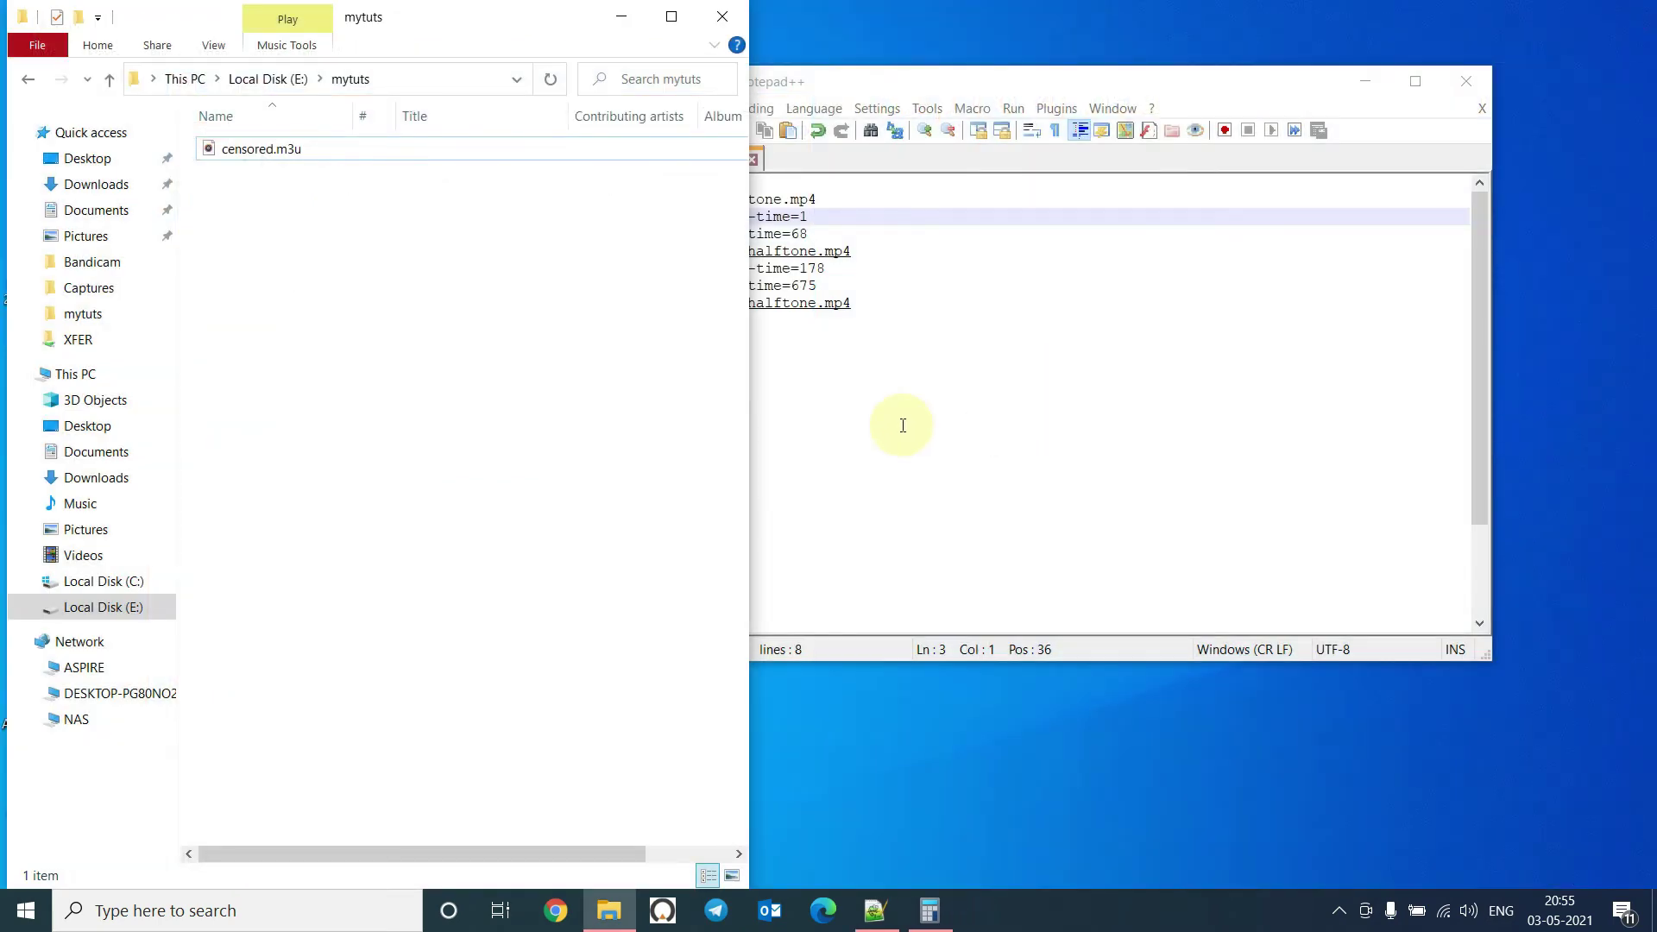
key(super)
text(vlc)
key(Return)
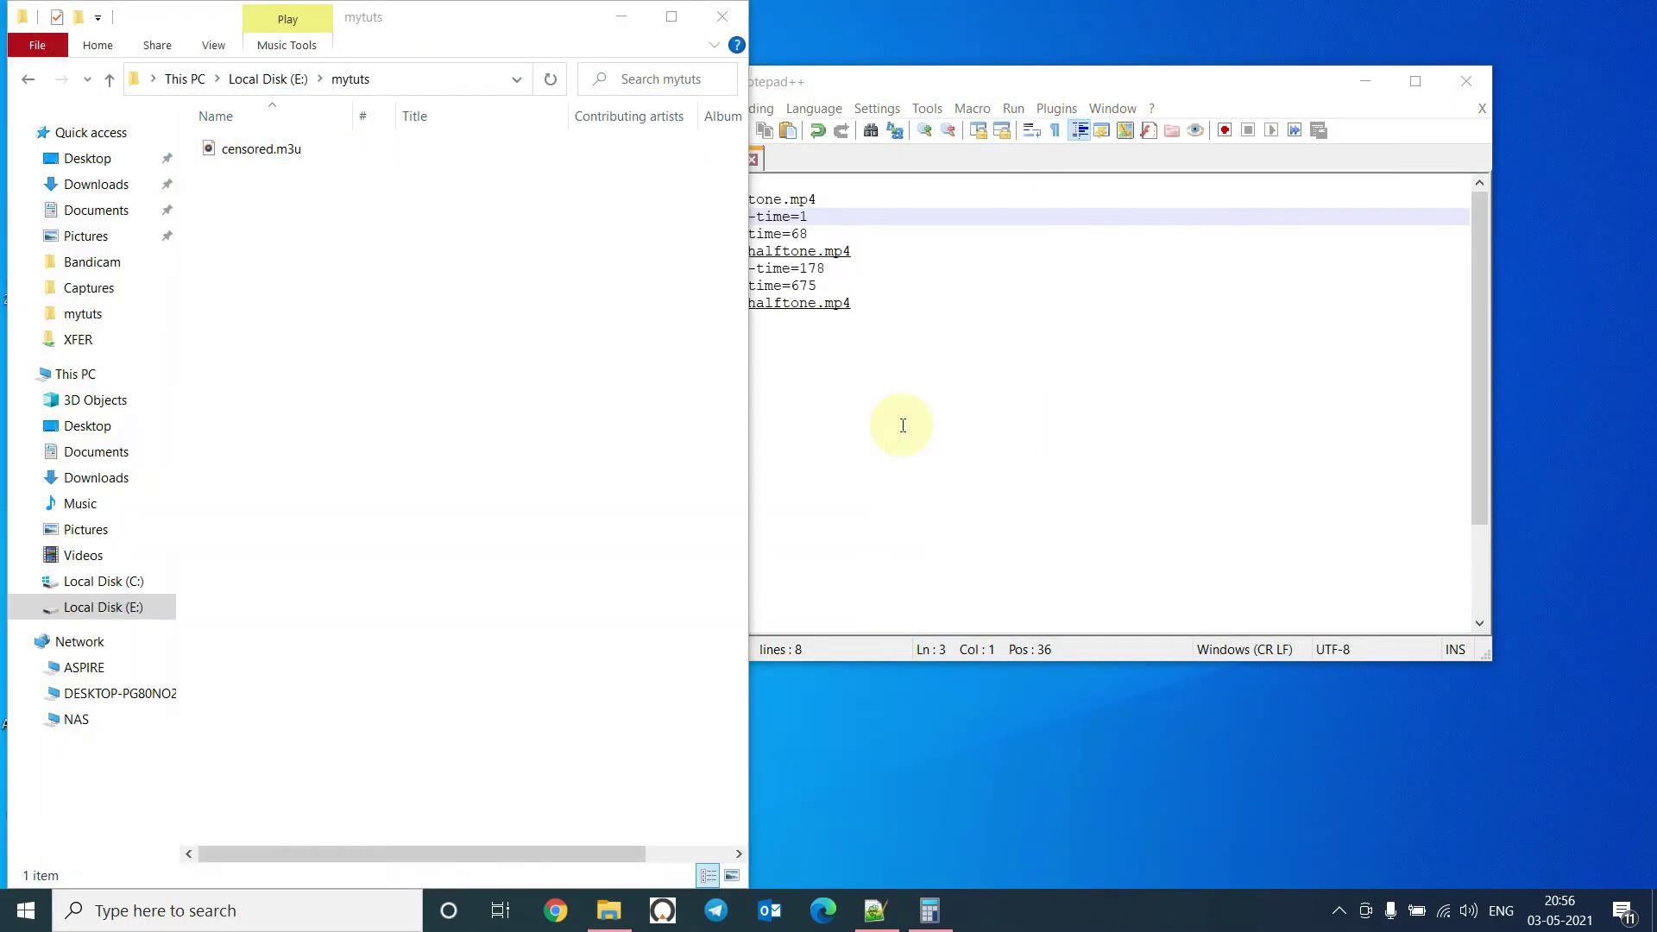
key(alt+Tab)
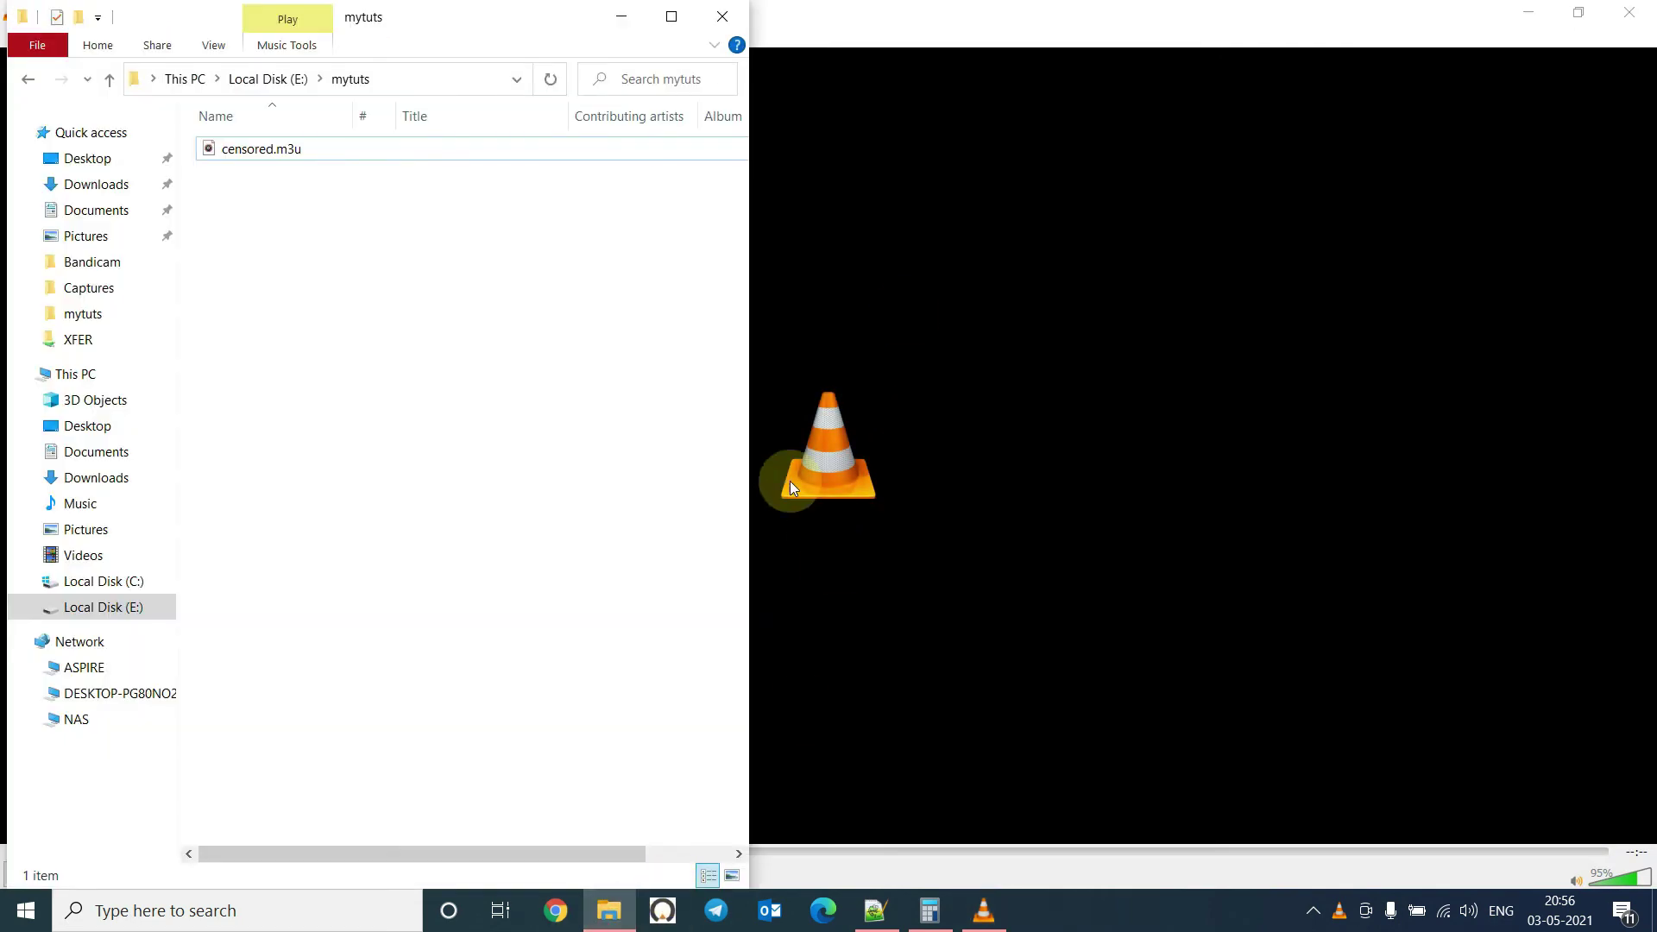
drag(291, 151, 1252, 442)
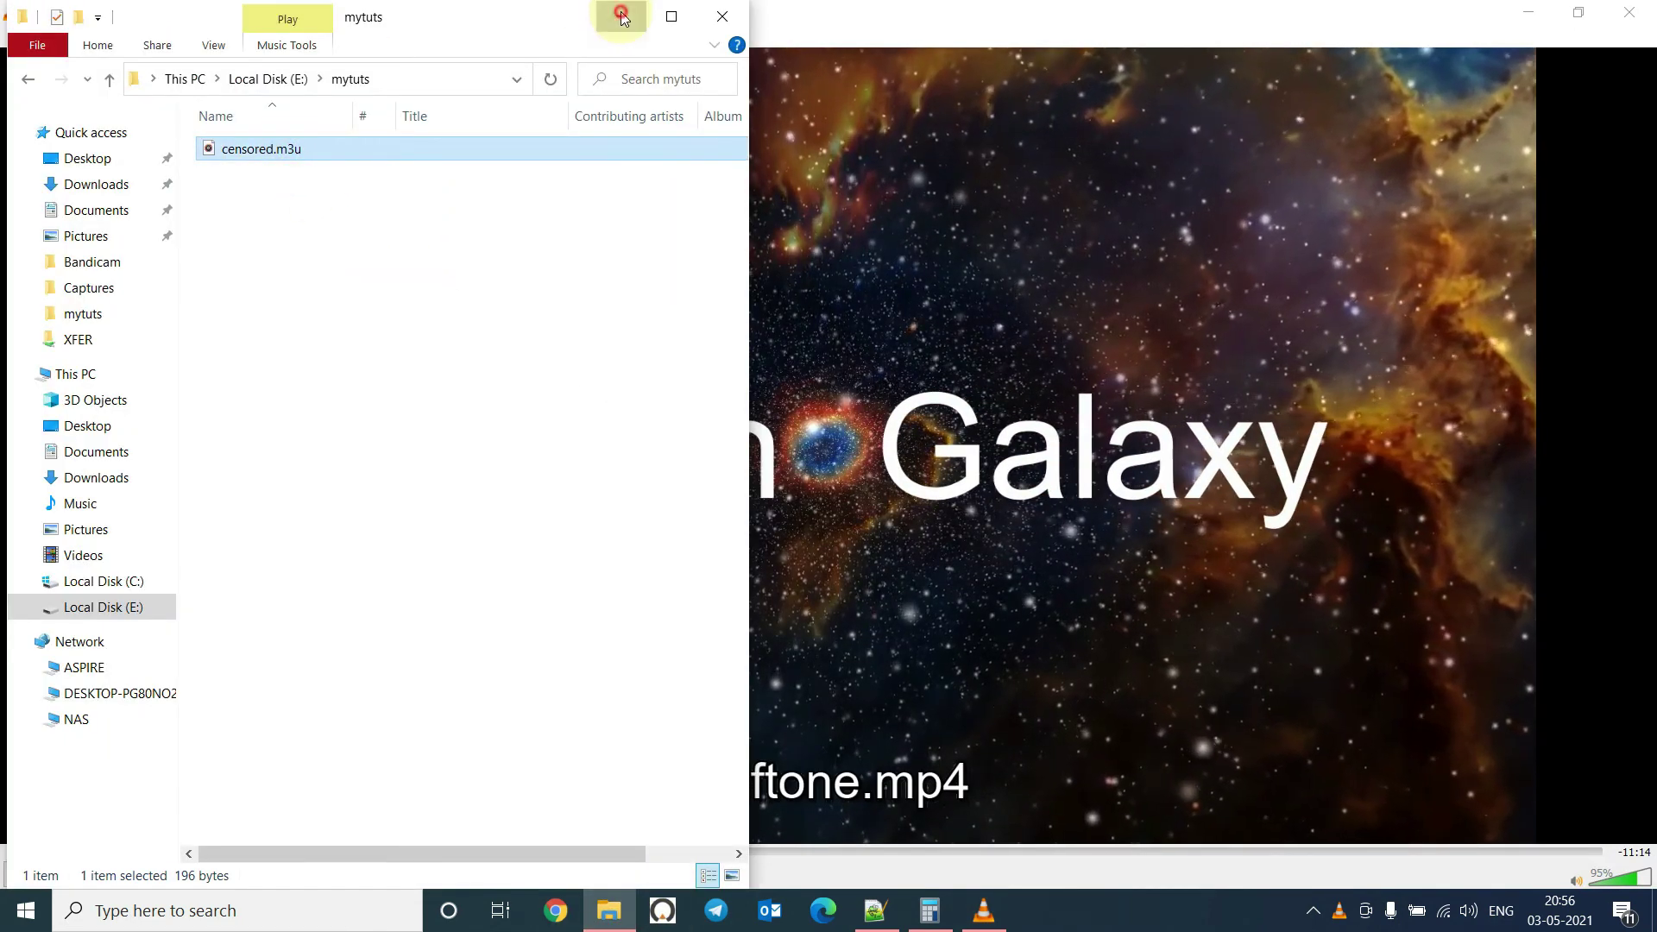
Play censored.m3u, scrub forward, and pause at 03:01 once the second block plays.
click(622, 16)
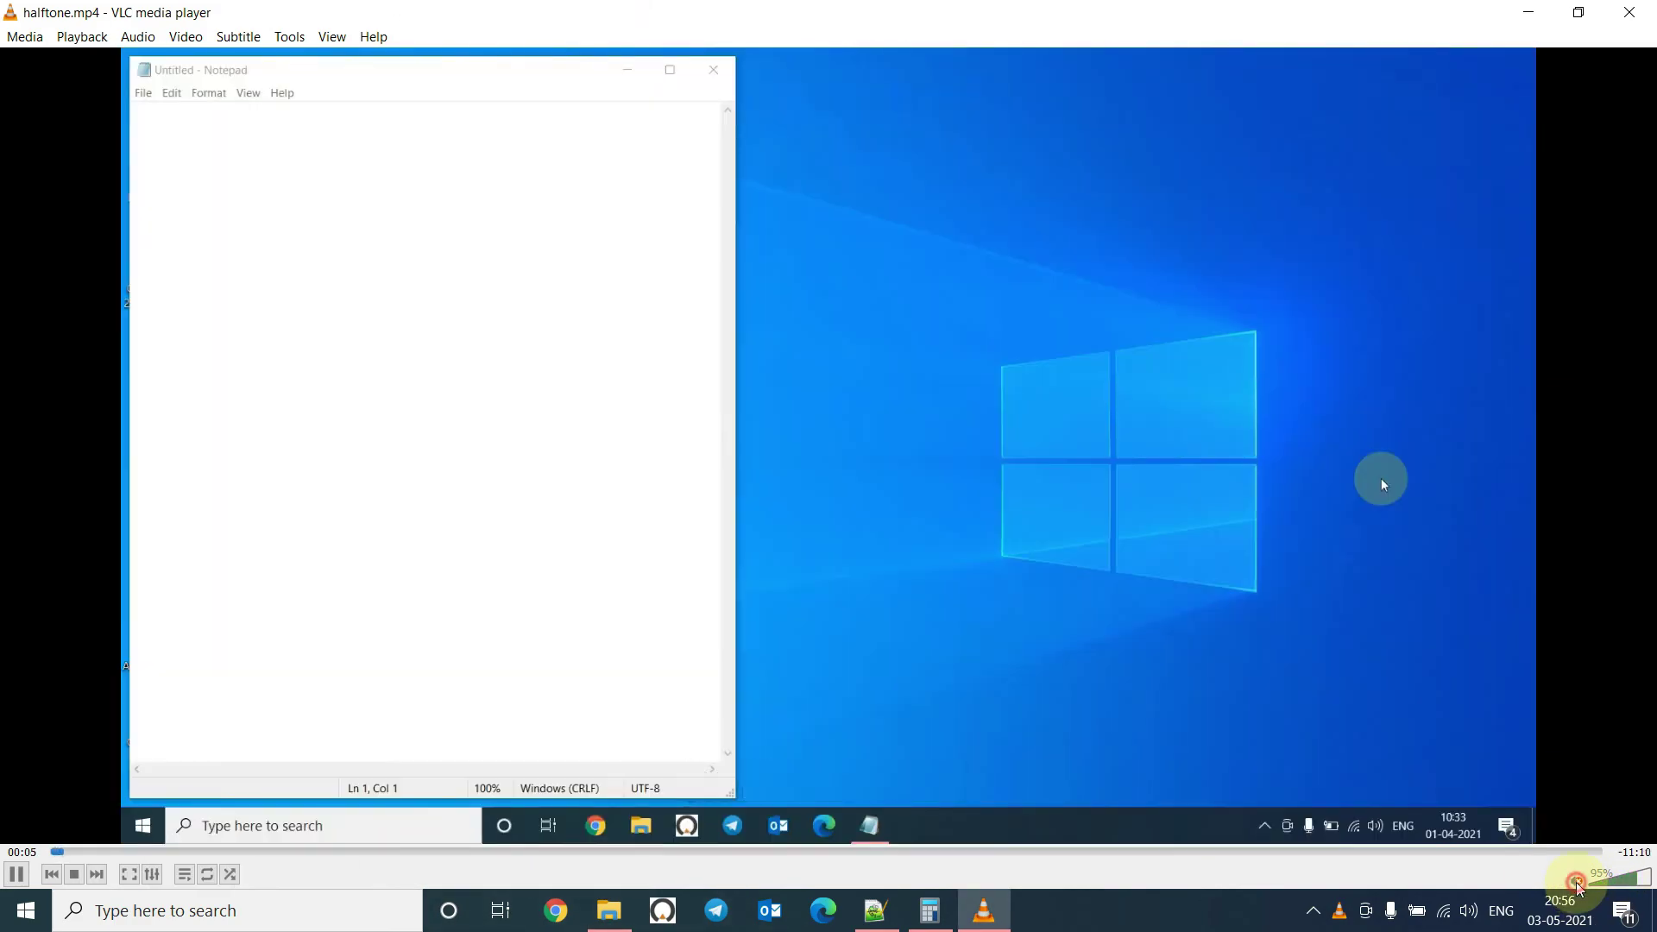
click(1576, 882)
click(1576, 884)
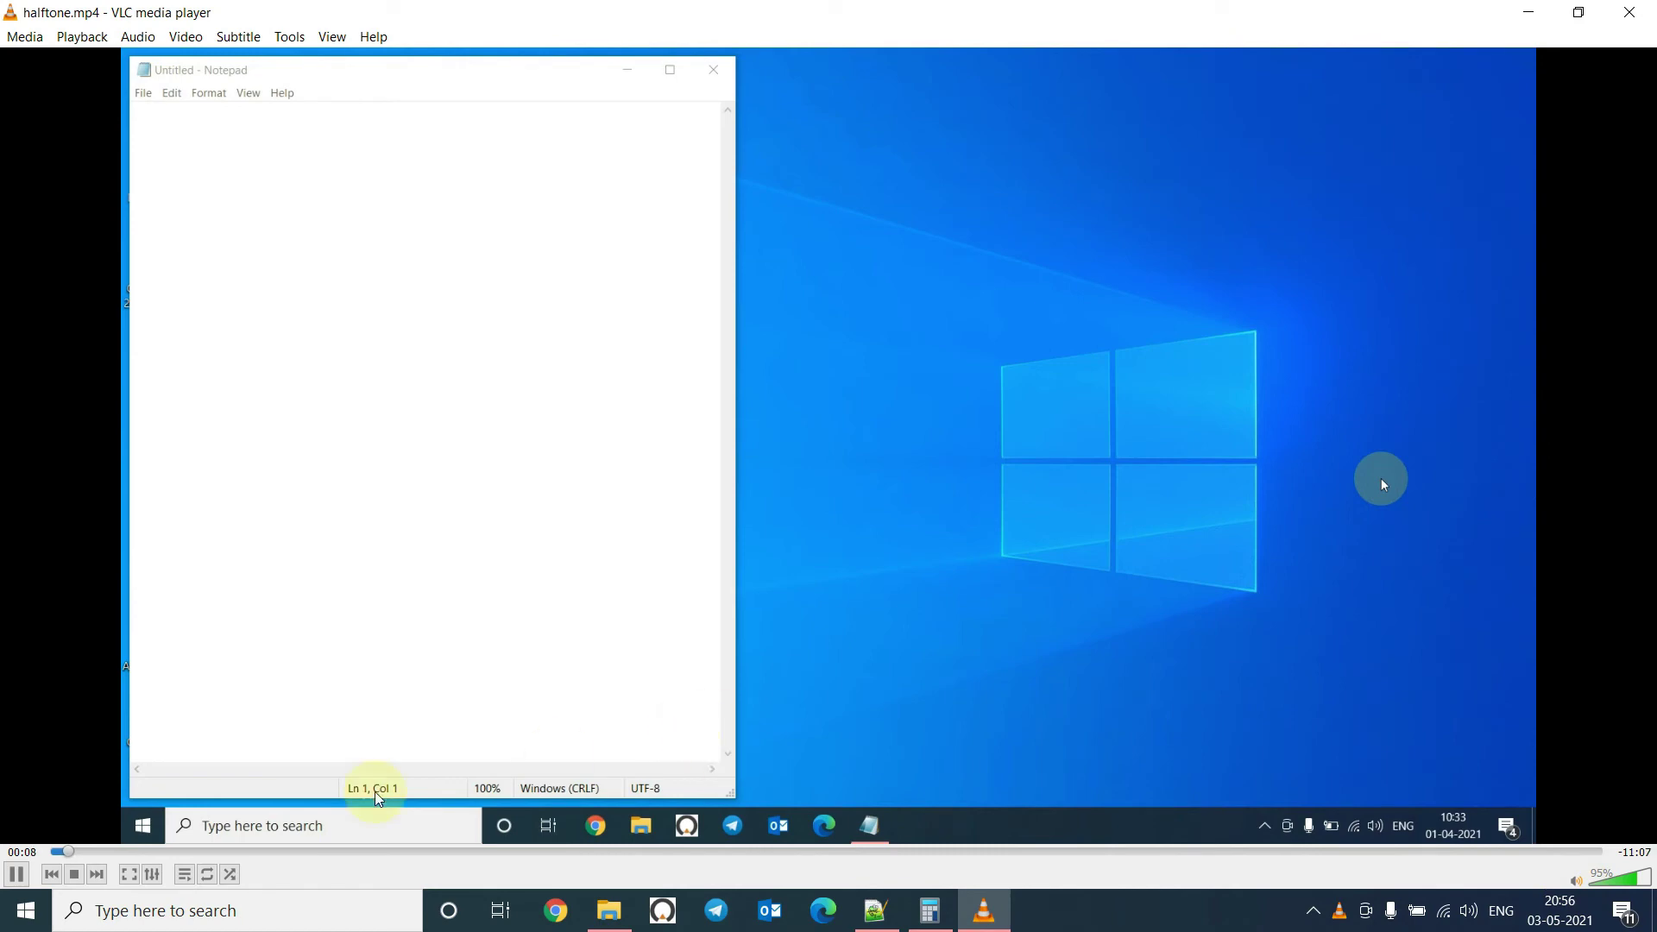
key(space)
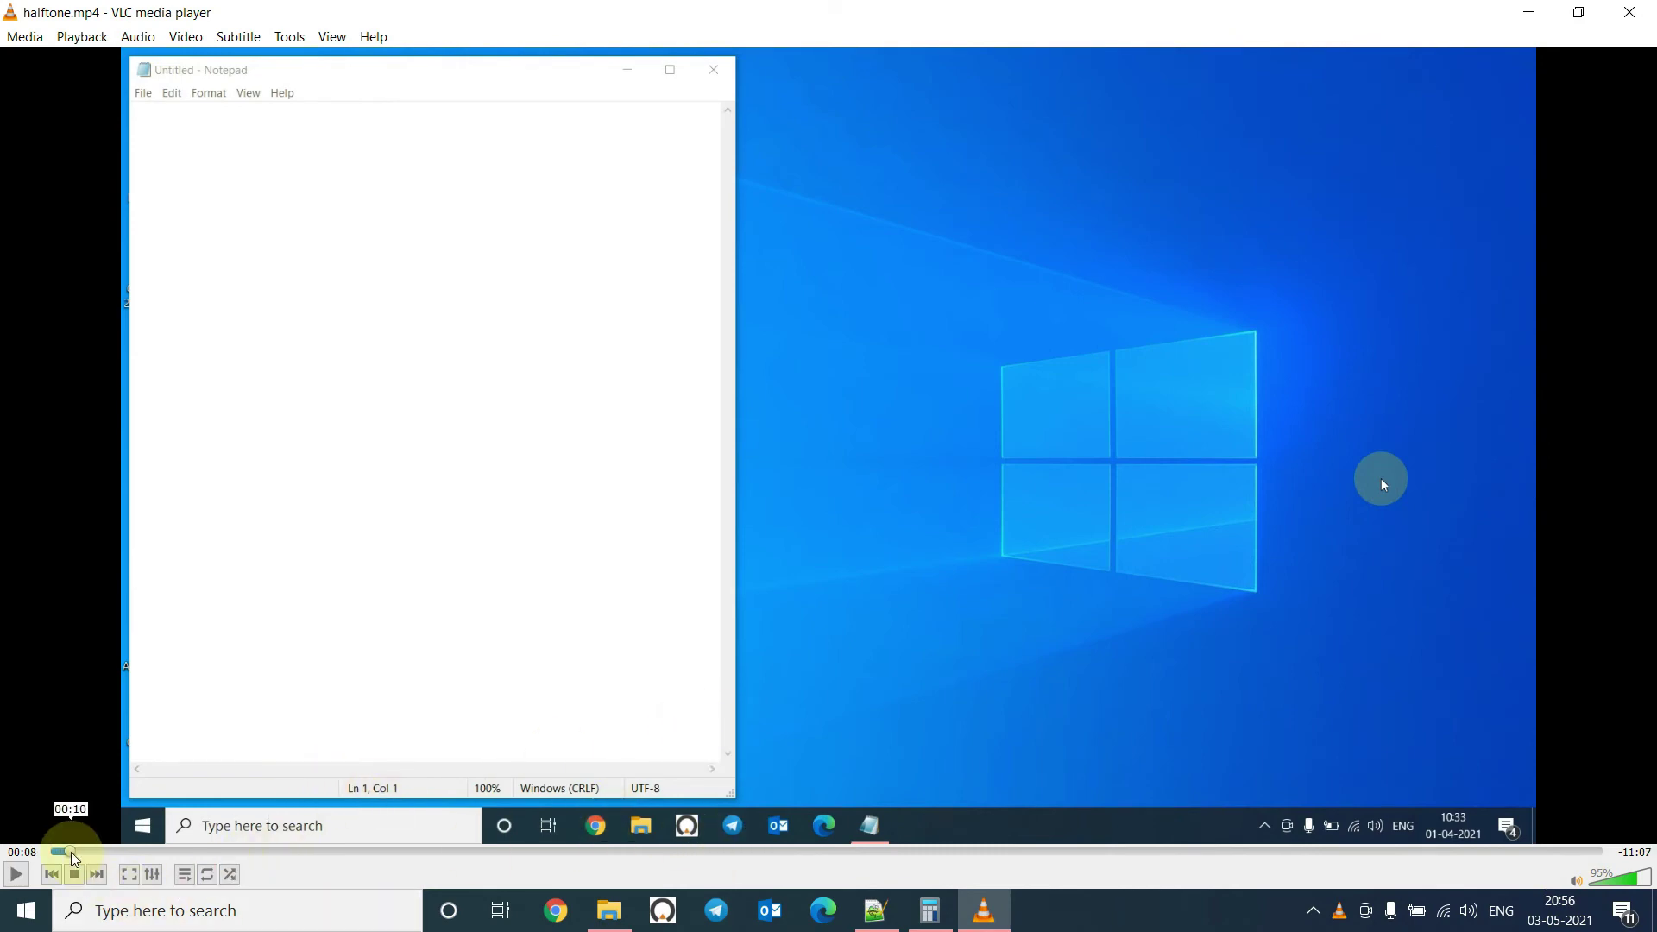
drag(75, 857, 190, 833)
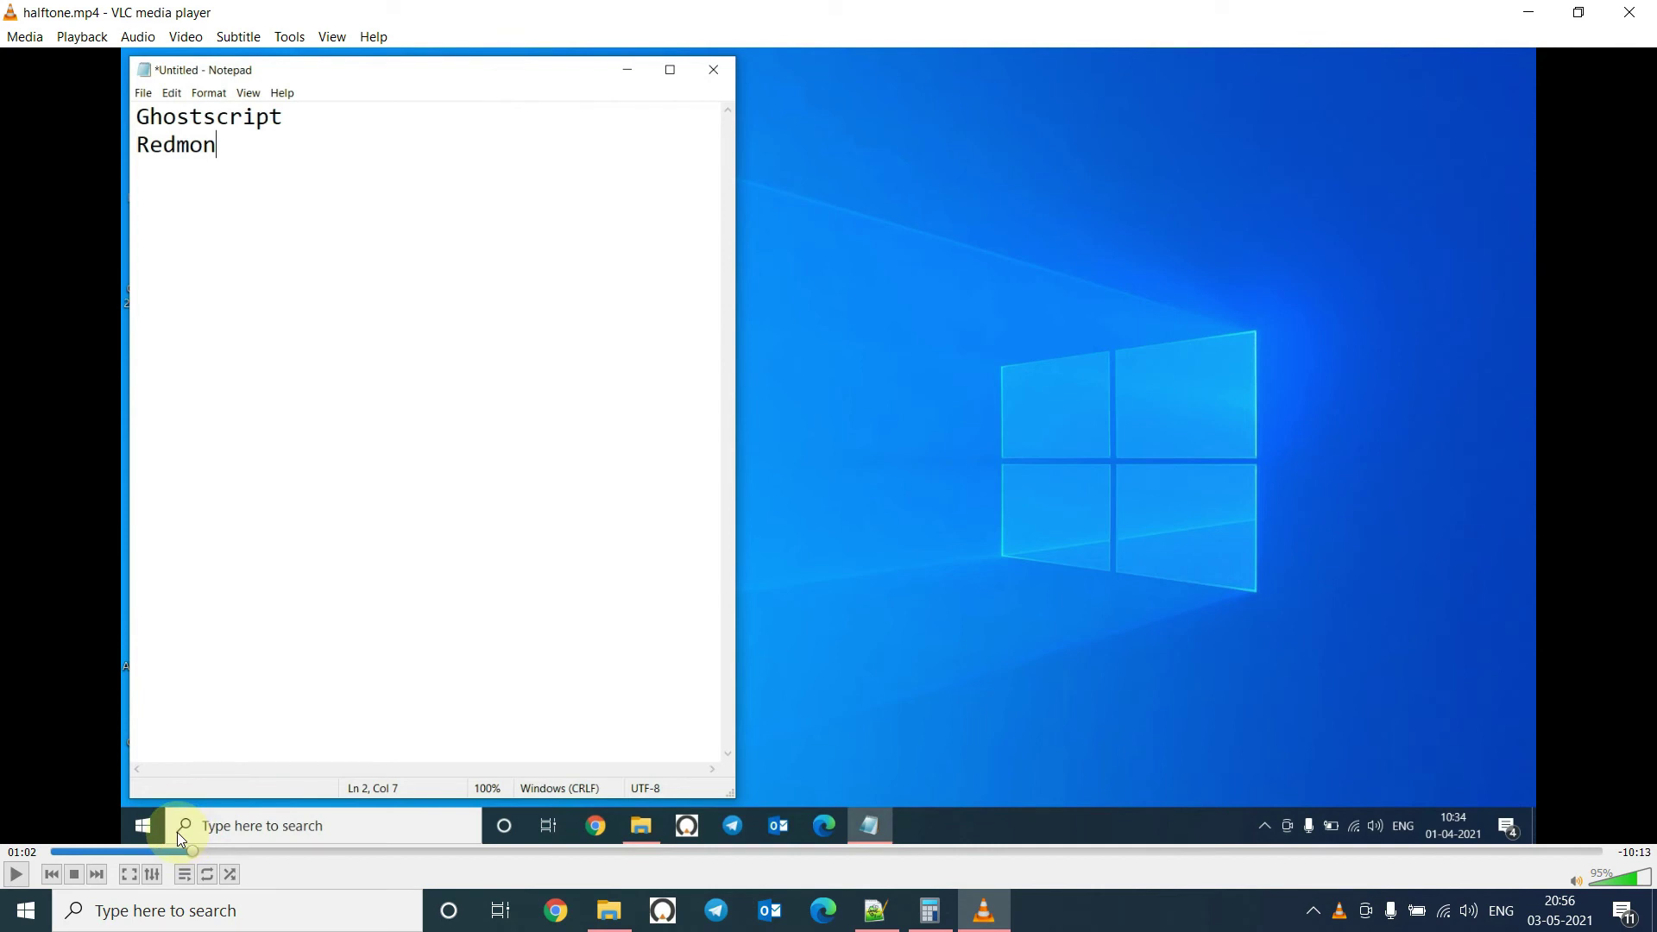
key(space)
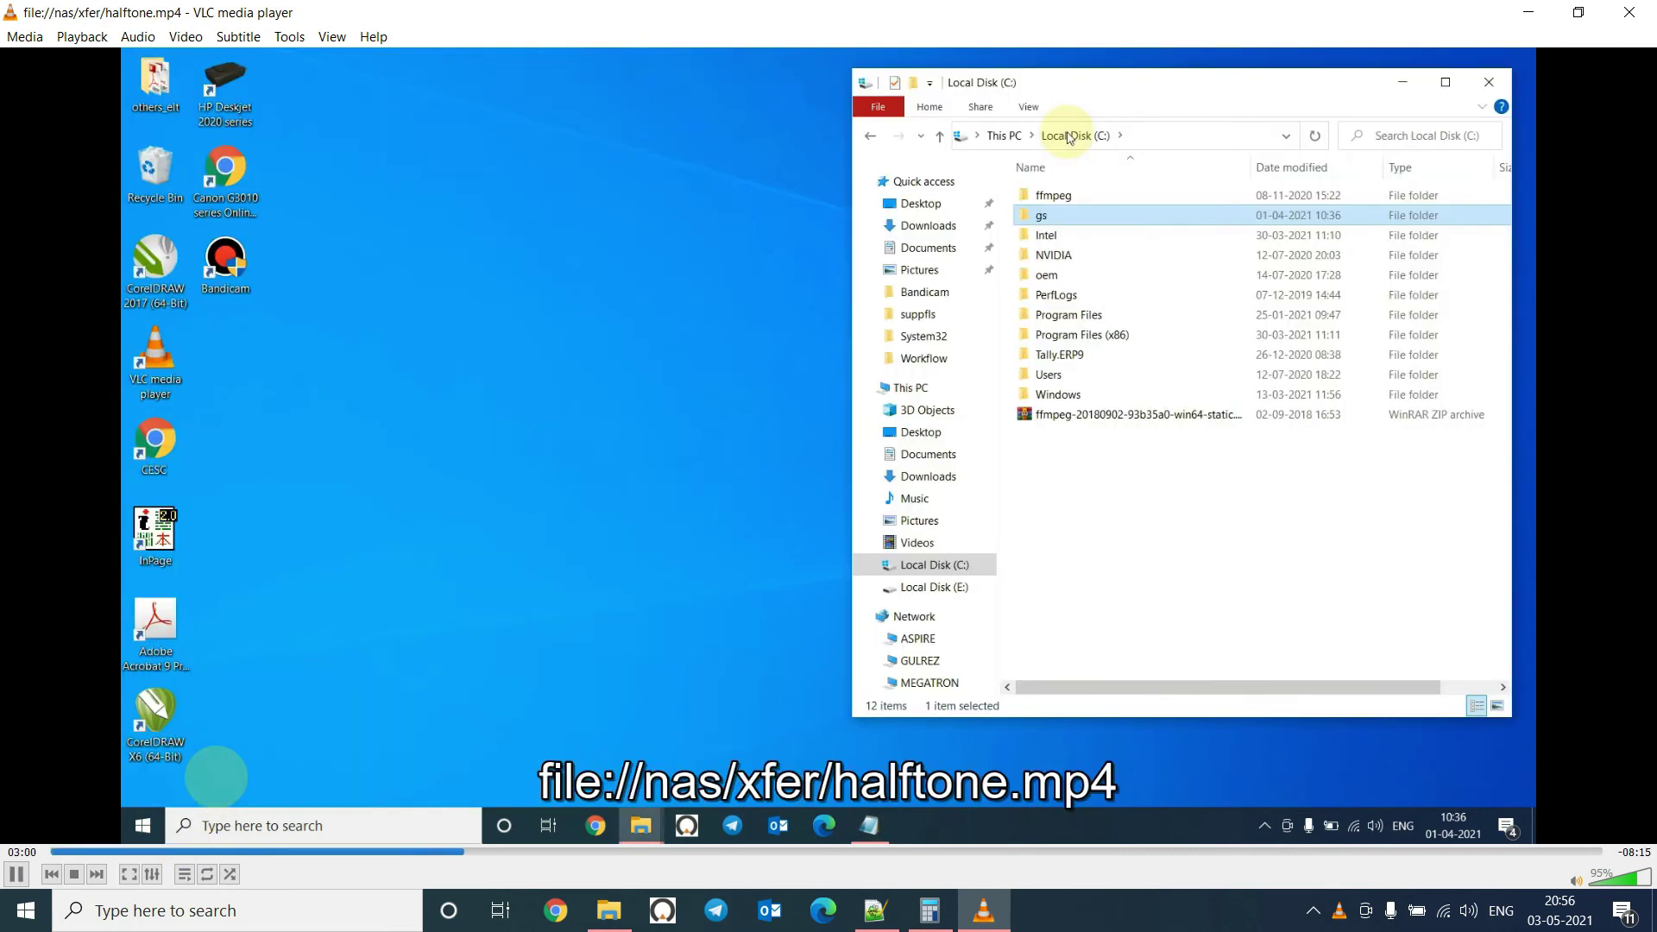
key(space)
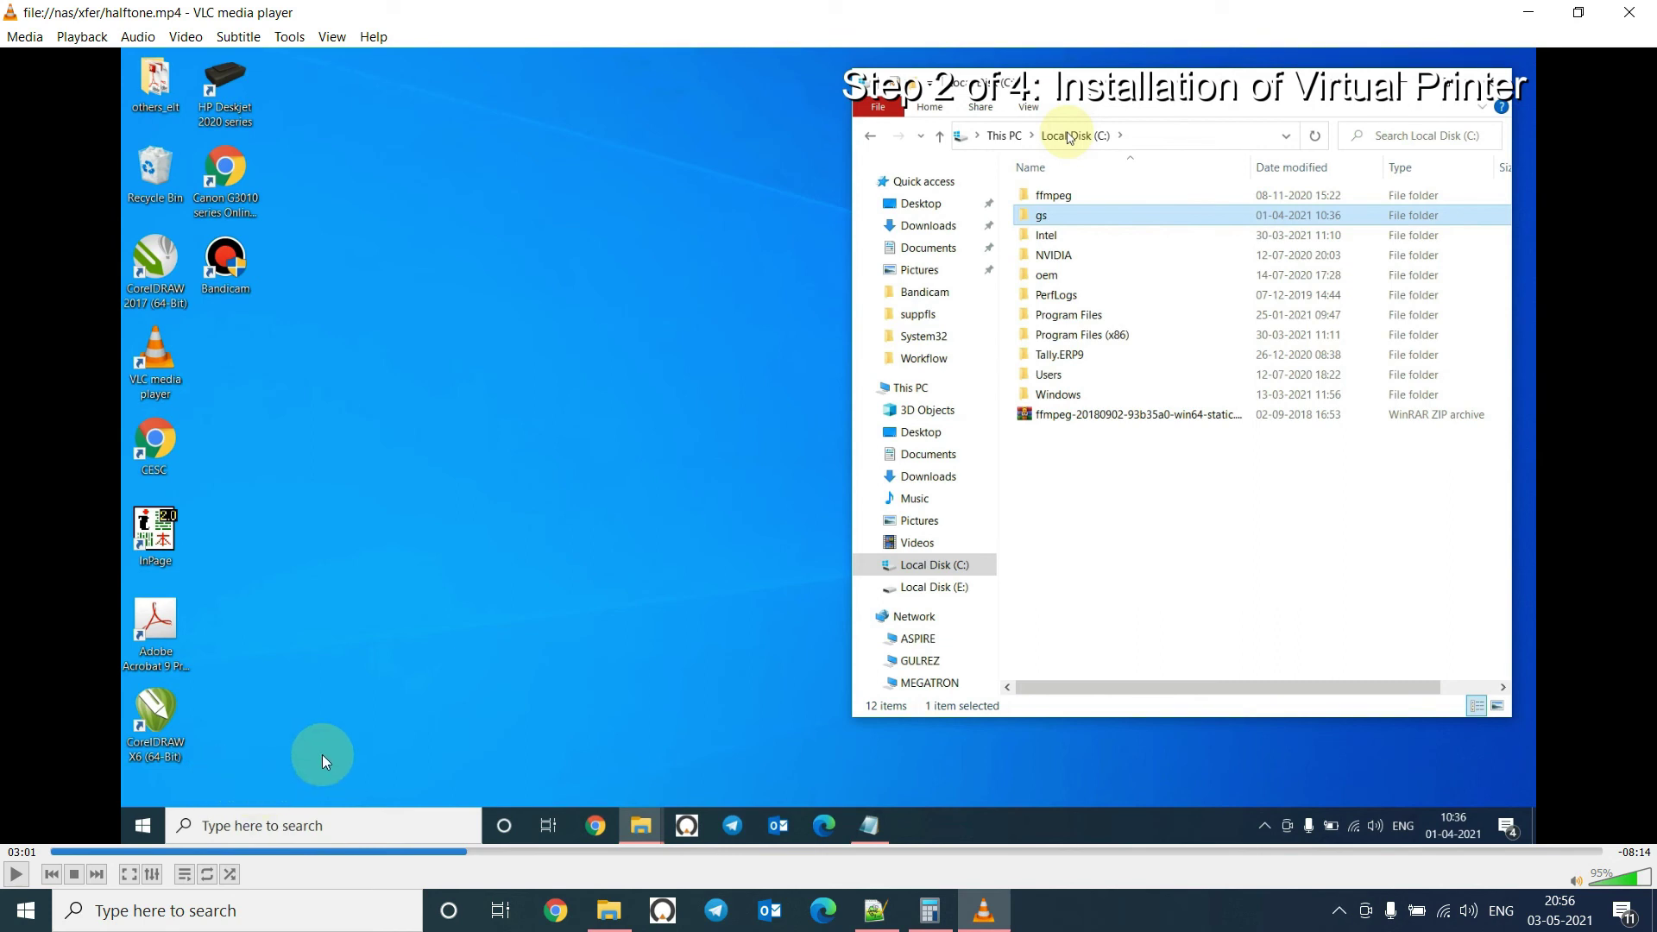
Duplicate the second skip block's lines directly below it.
click(879, 919)
drag(925, 320, 594, 270)
key(ctrl+c)
click(1007, 337)
key(Return)
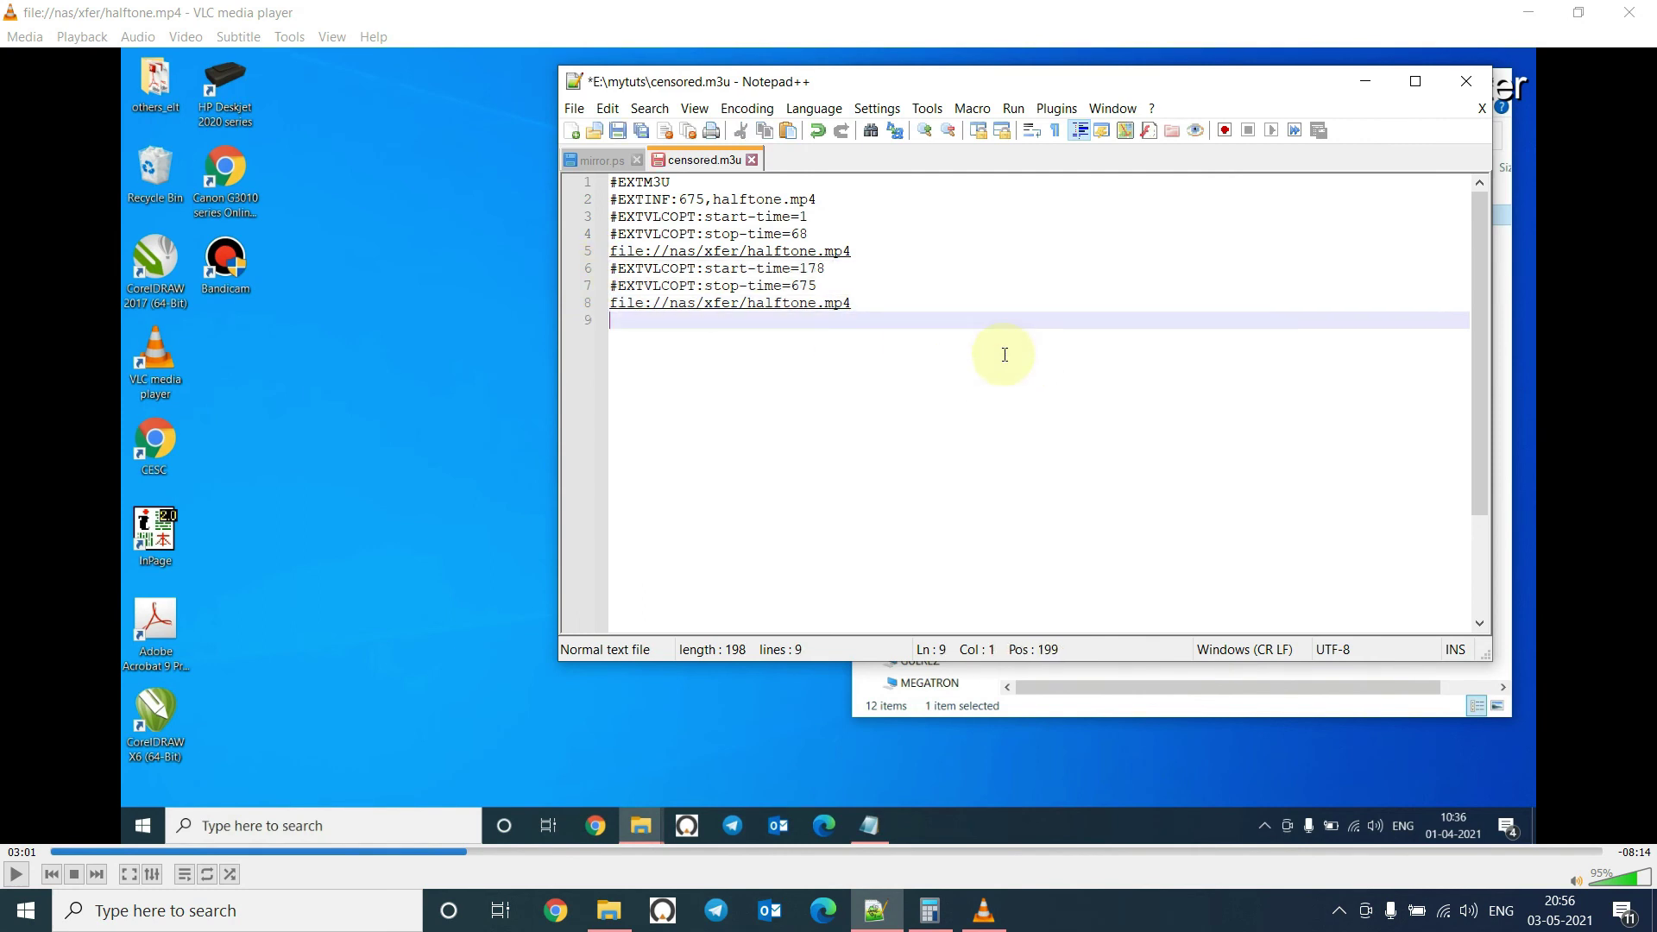
key(ctrl+v)
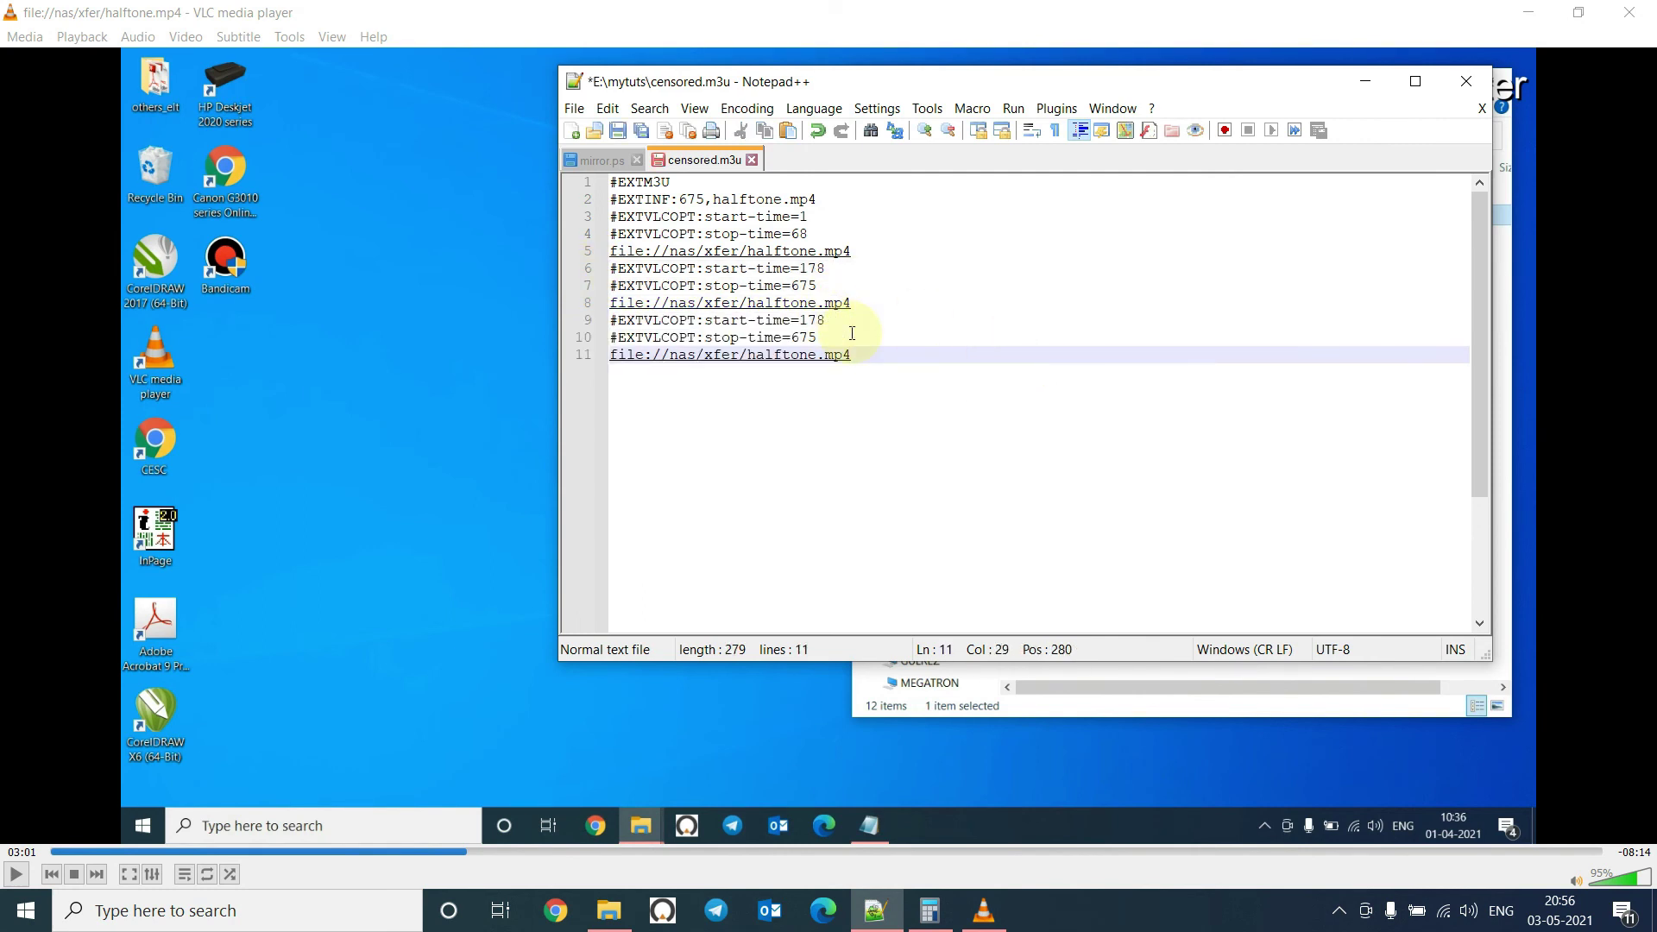
Change the second block's stop-time to 300 and the new third block's start-time to 500.
click(831, 285)
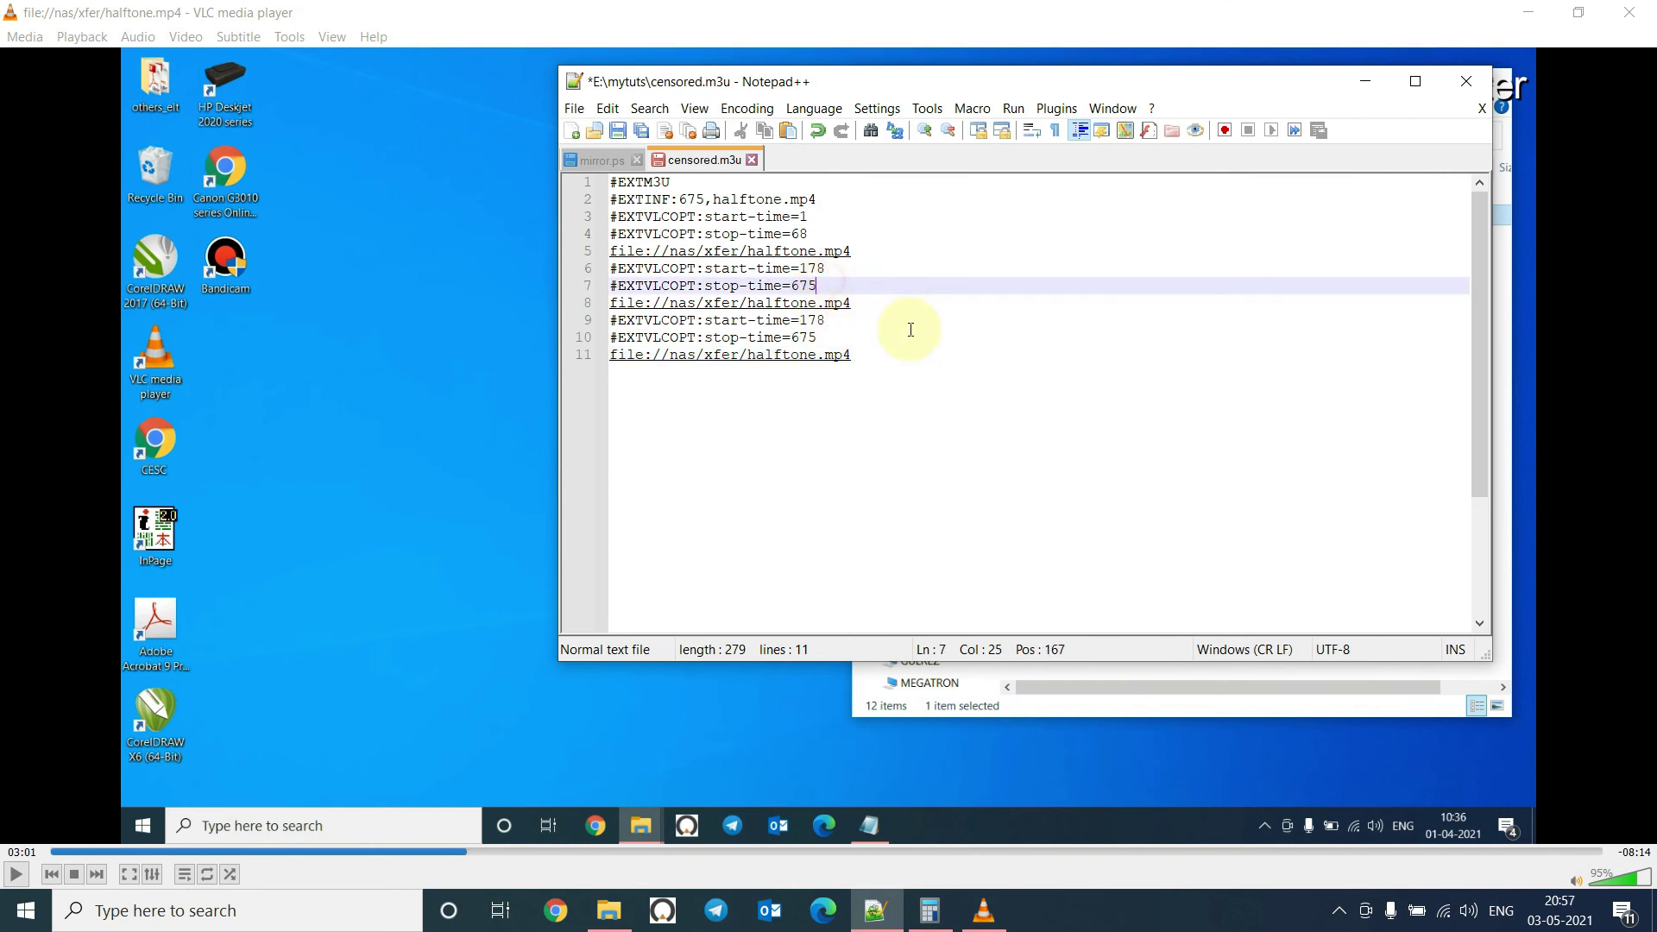
key(BackSpace)
text(3000)
key(BackSpace)
click(838, 319)
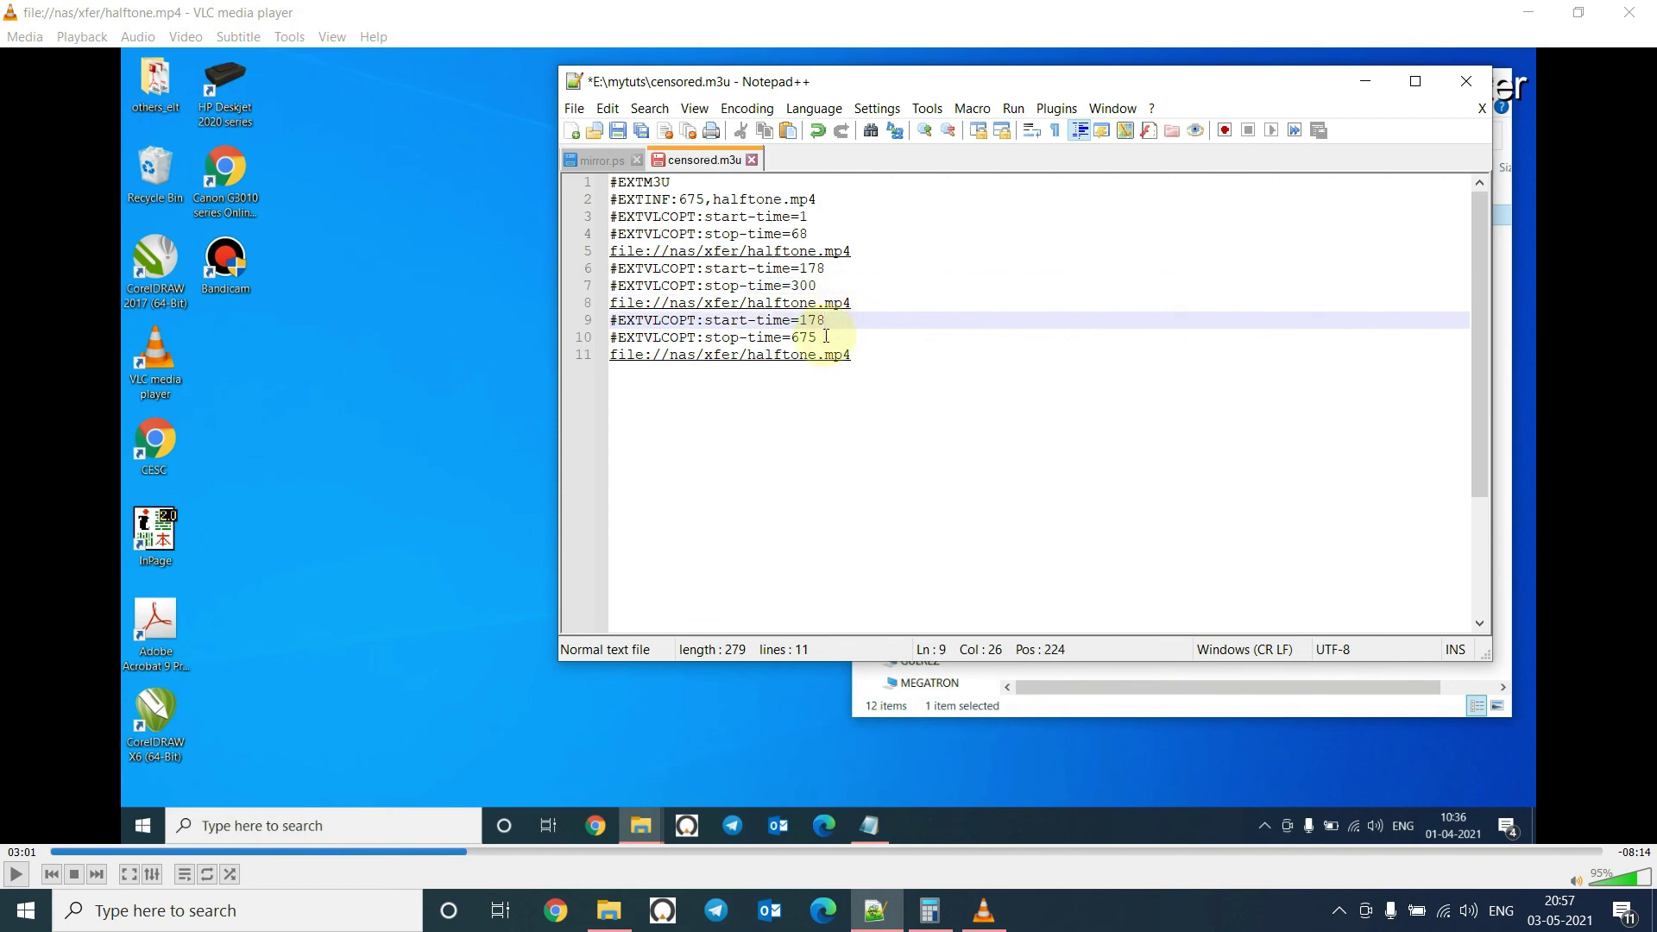
key(BackSpace)
text(500)
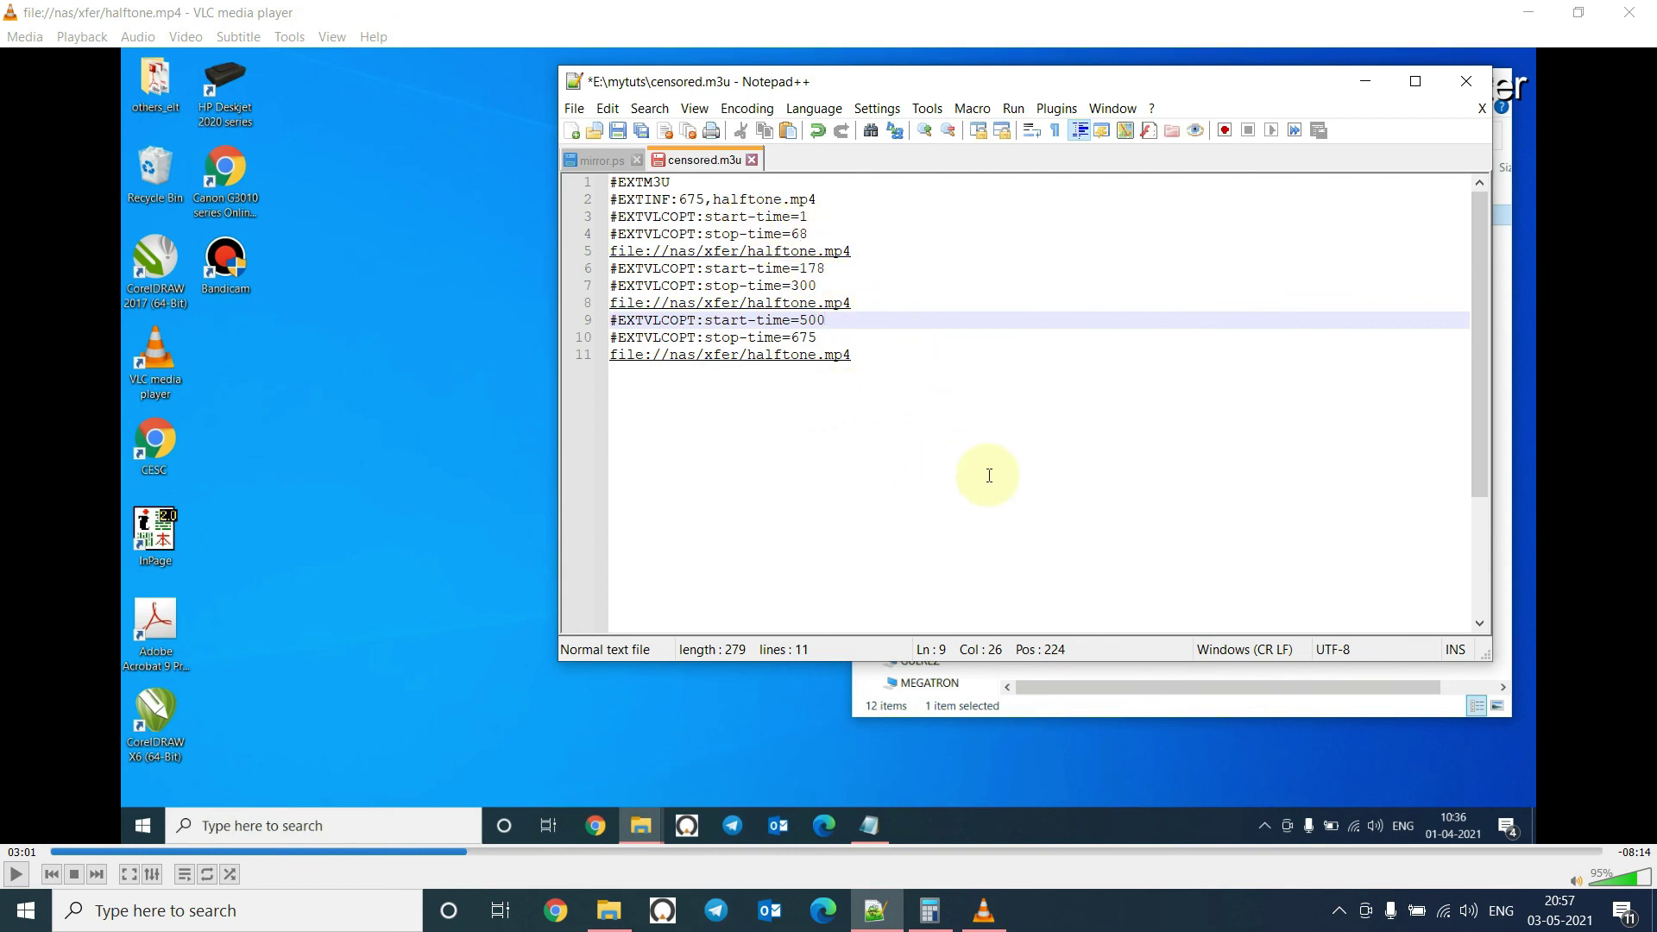
click(1079, 544)
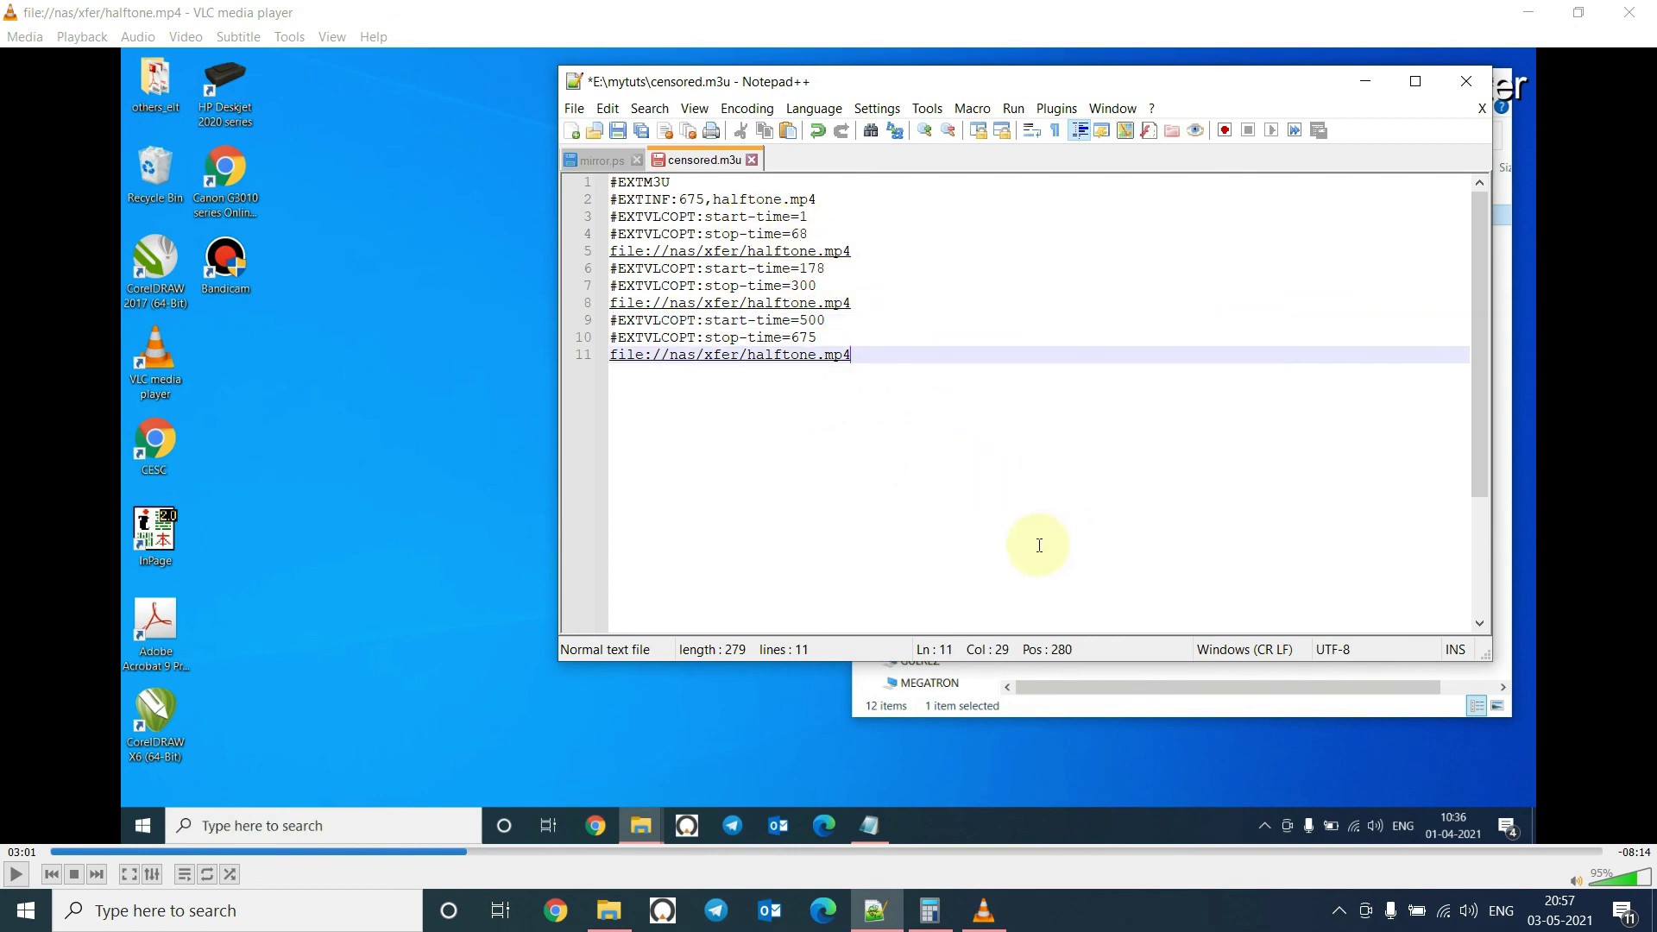